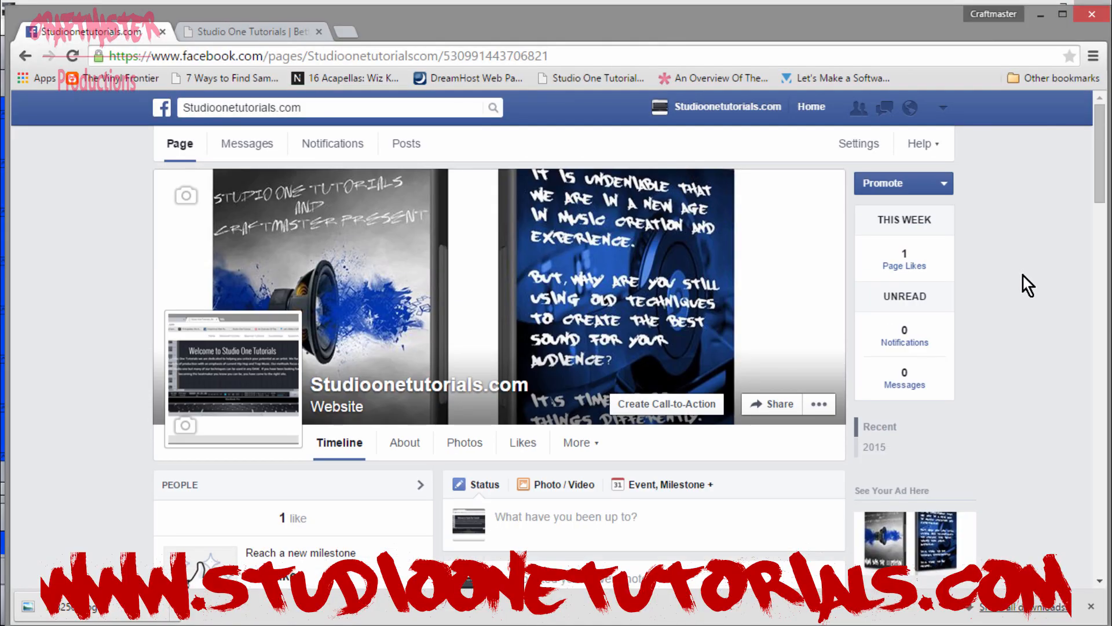
Review the sound-link post on the Facebook page and the Advanced Tutorials page of studioonetutorials.com.
scroll(1023, 276, "down", 5)
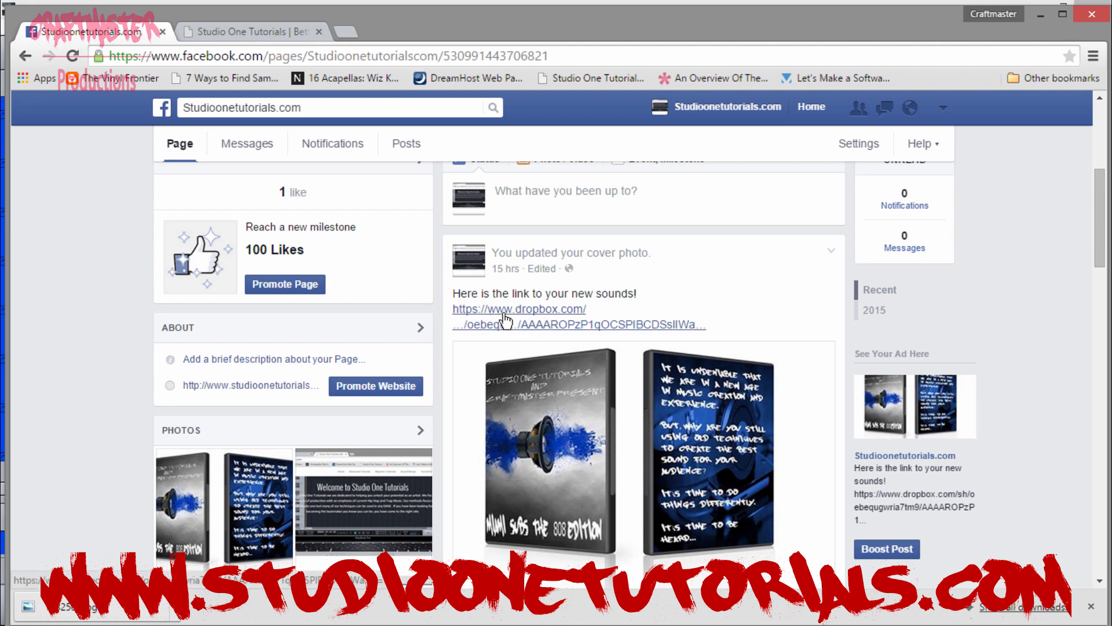
scroll(732, 338, "up", 5)
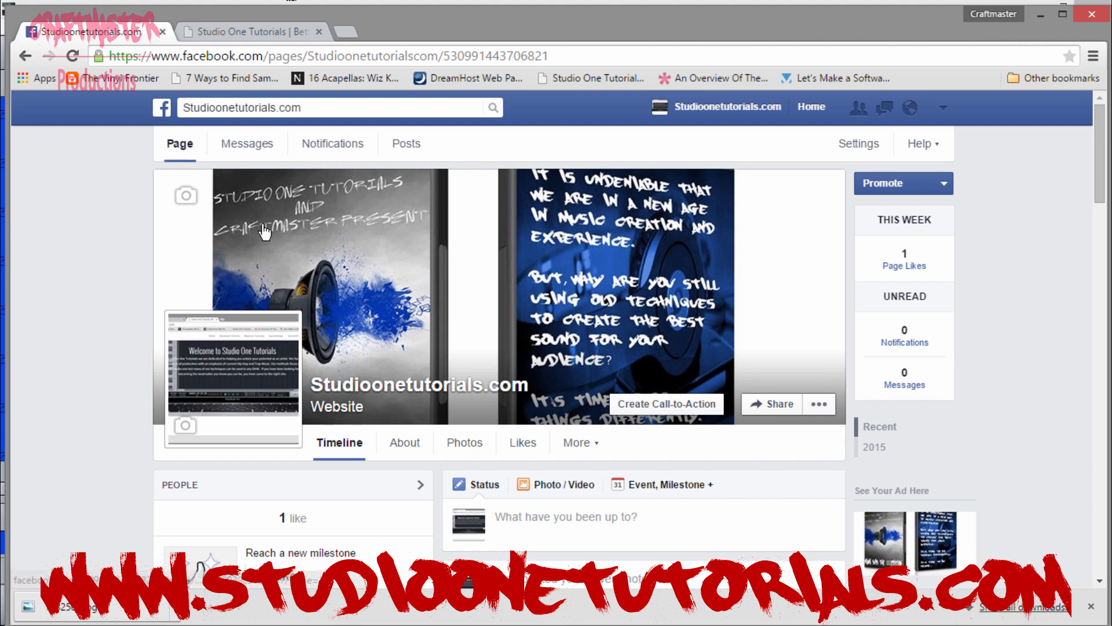
left_click(262, 36)
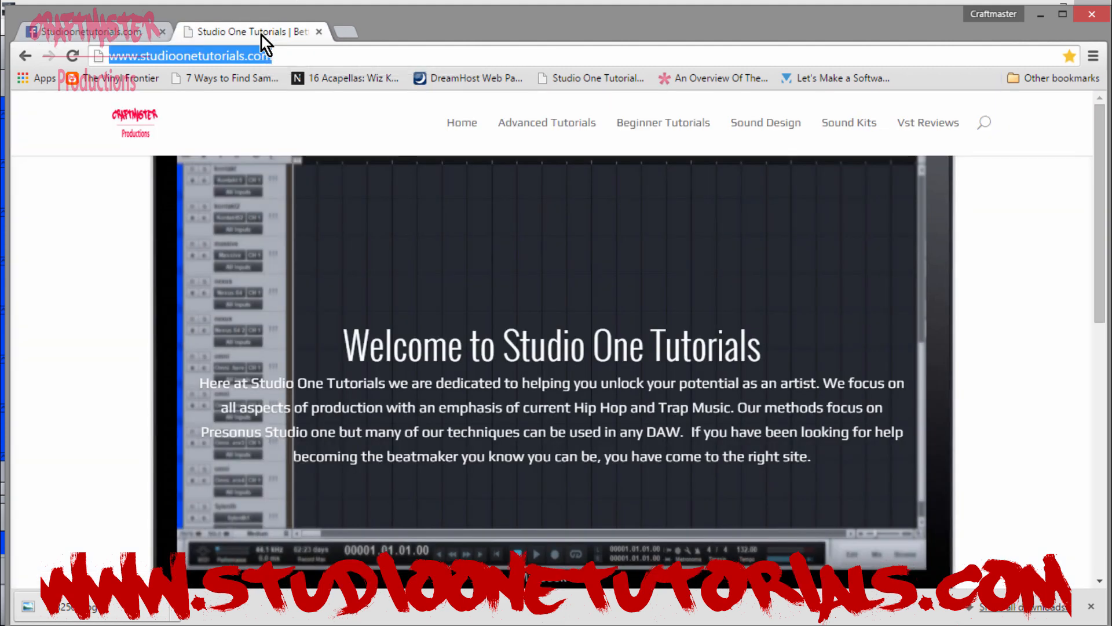
left_click(226, 120)
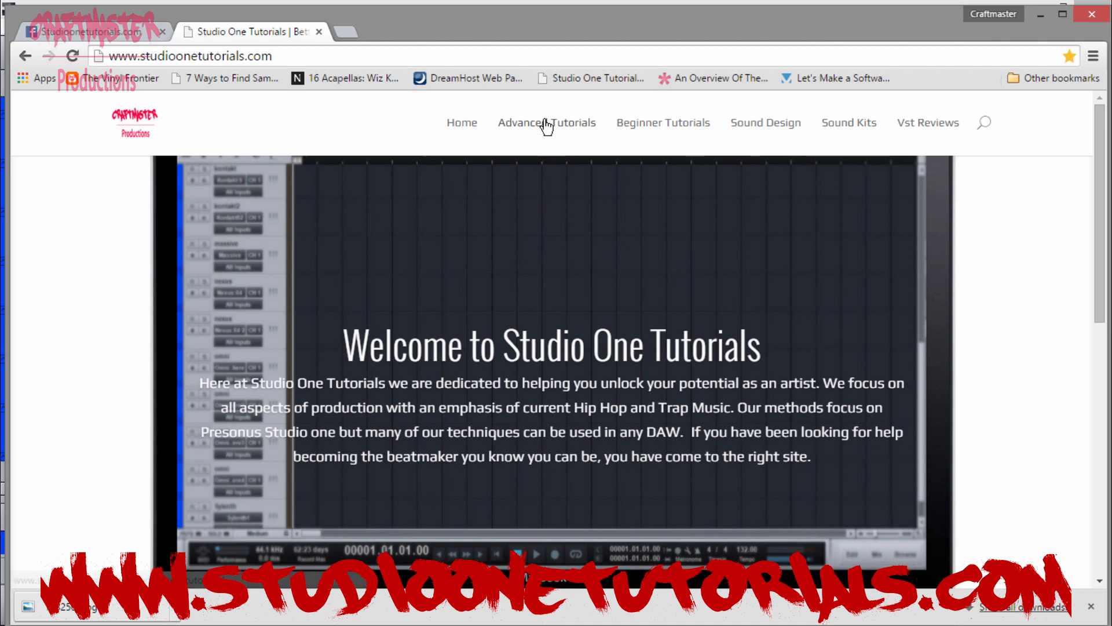
left_click(510, 121)
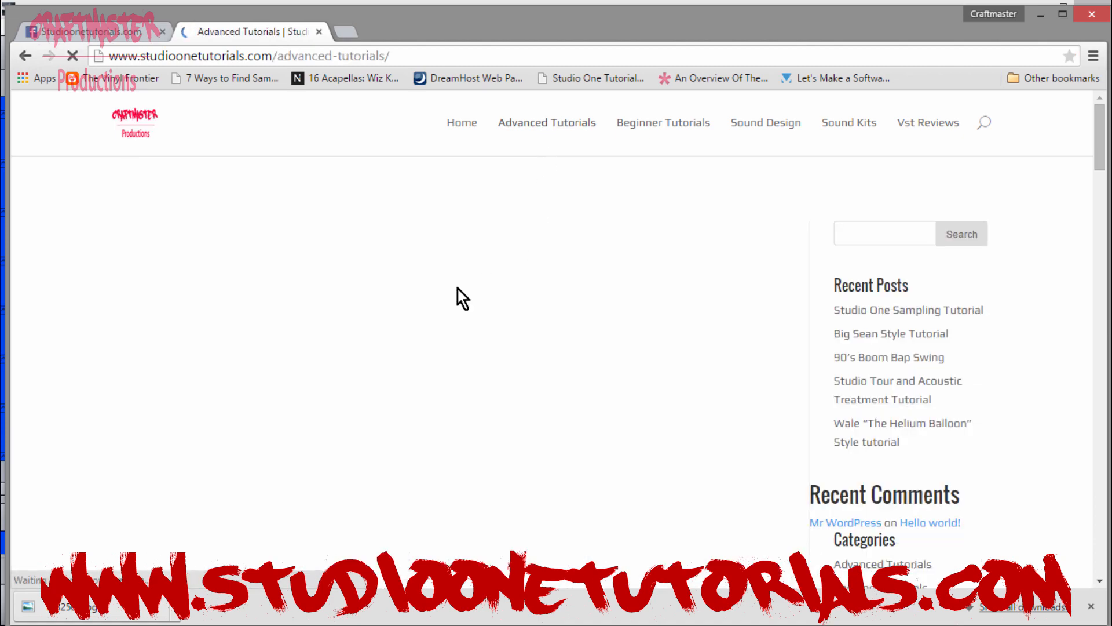
scroll(116, 308, "down", 20)
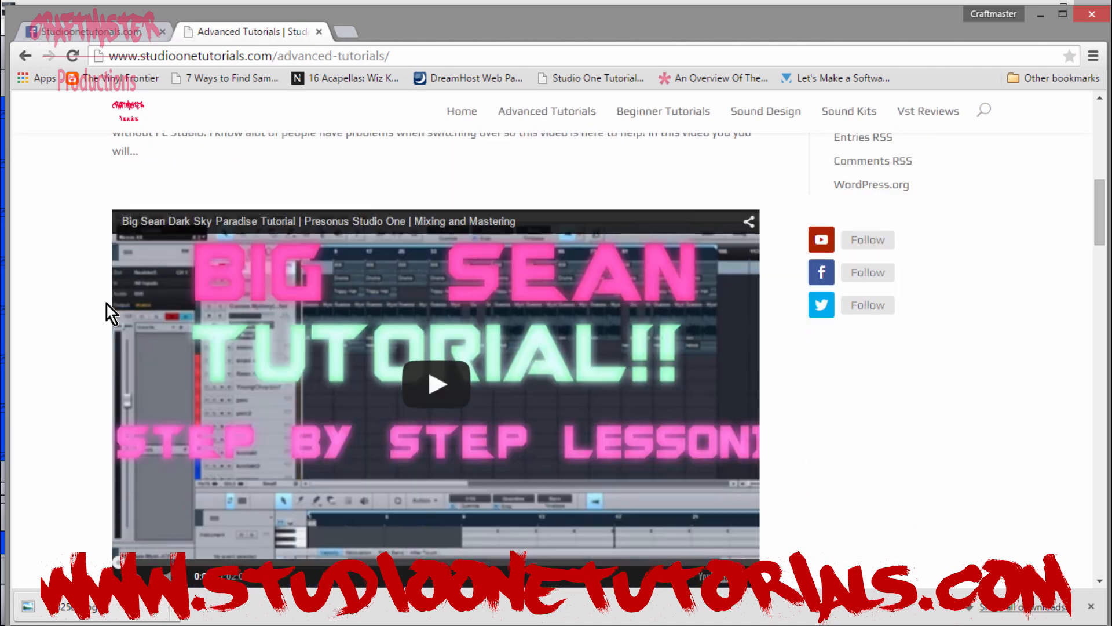
scroll(112, 305, "up", 15)
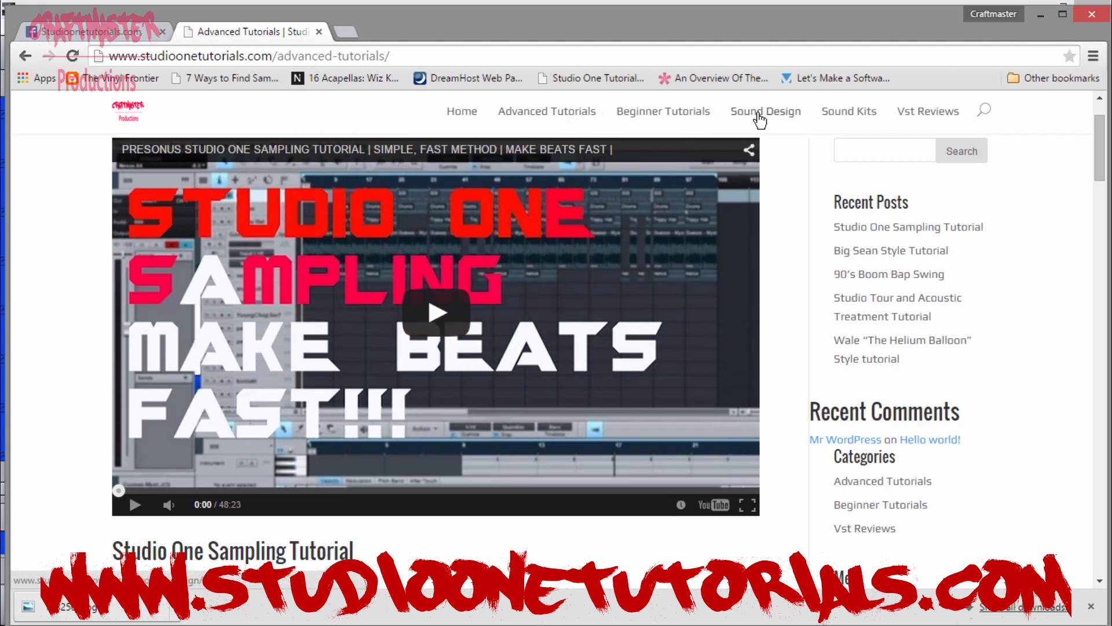
Look through the Sound Kits page of studioonetutorials.com, including the 808 pack and the banner slides.
left_click(846, 119)
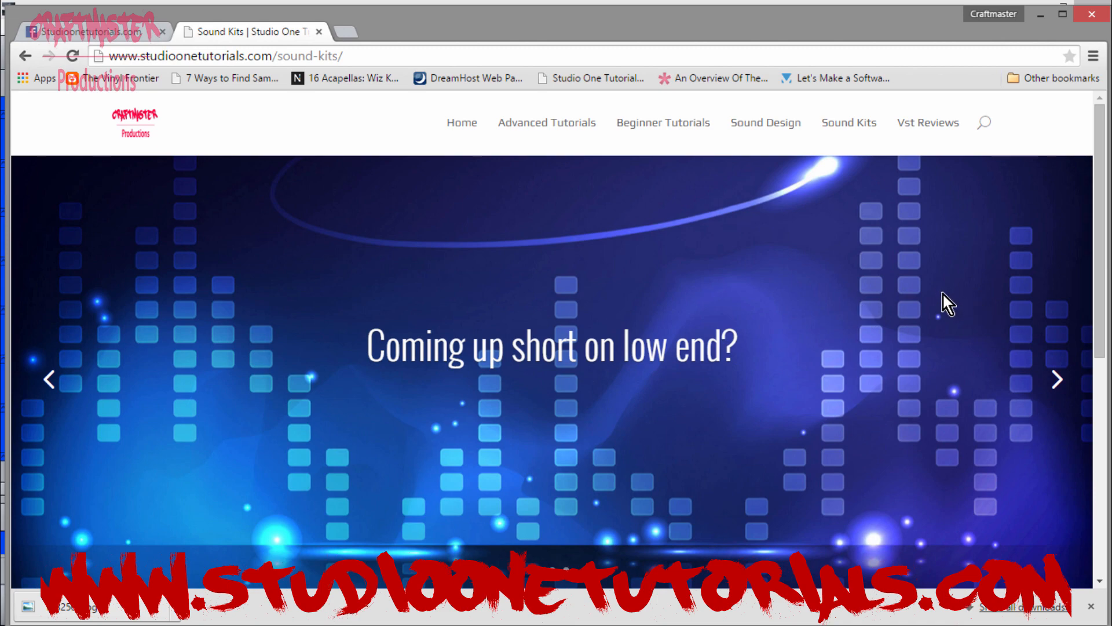
scroll(944, 293, "down", 6)
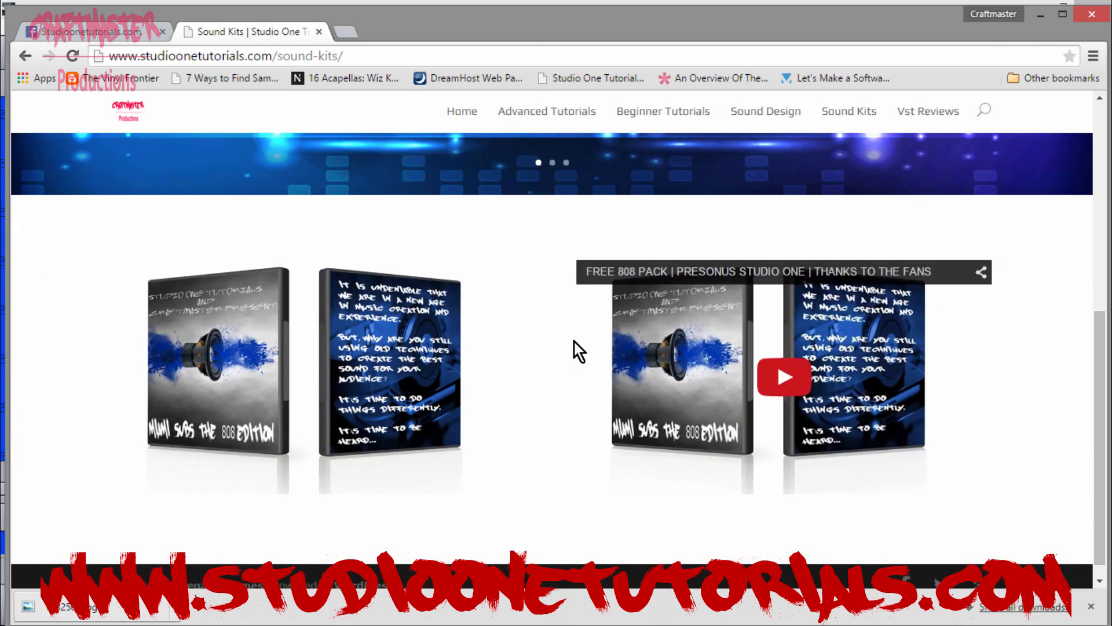
scroll(791, 408, "up", 4)
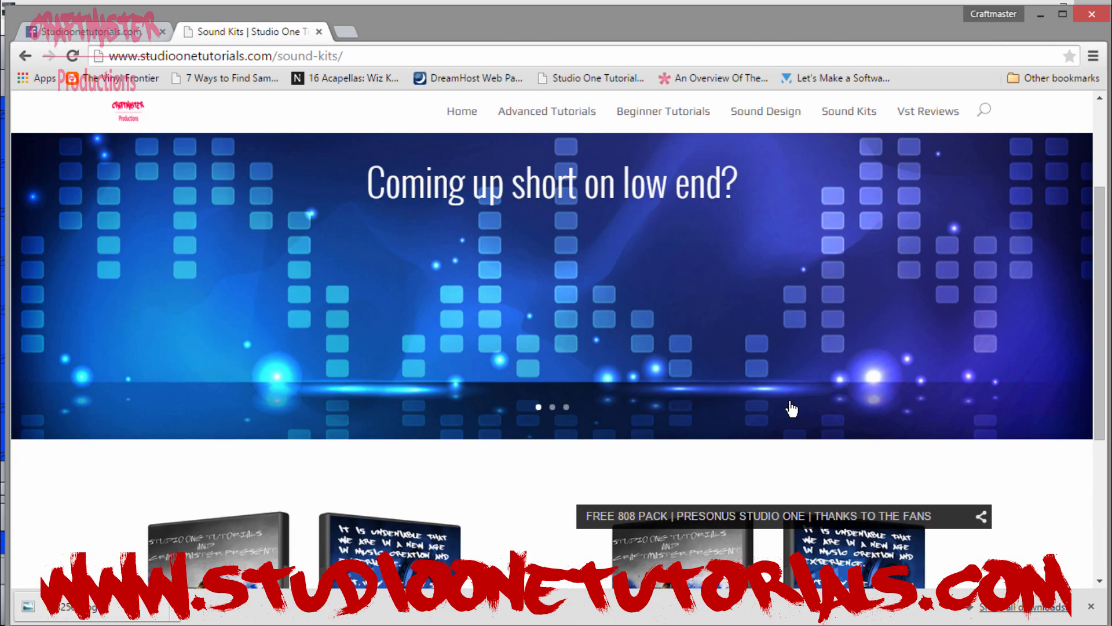
scroll(791, 408, "up", 3)
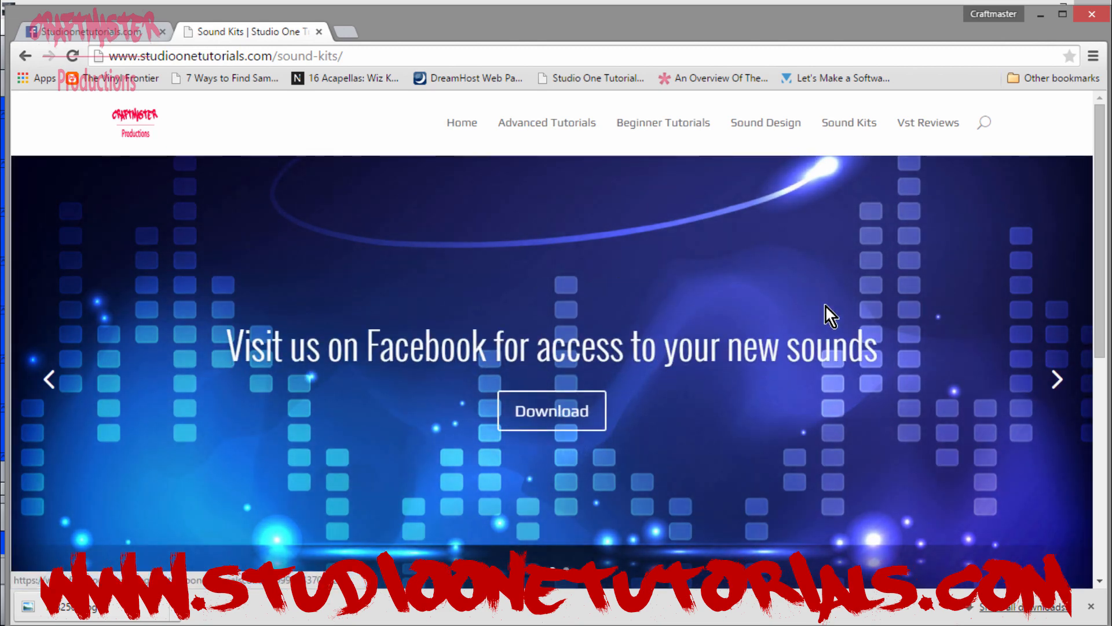
left_click(1058, 381)
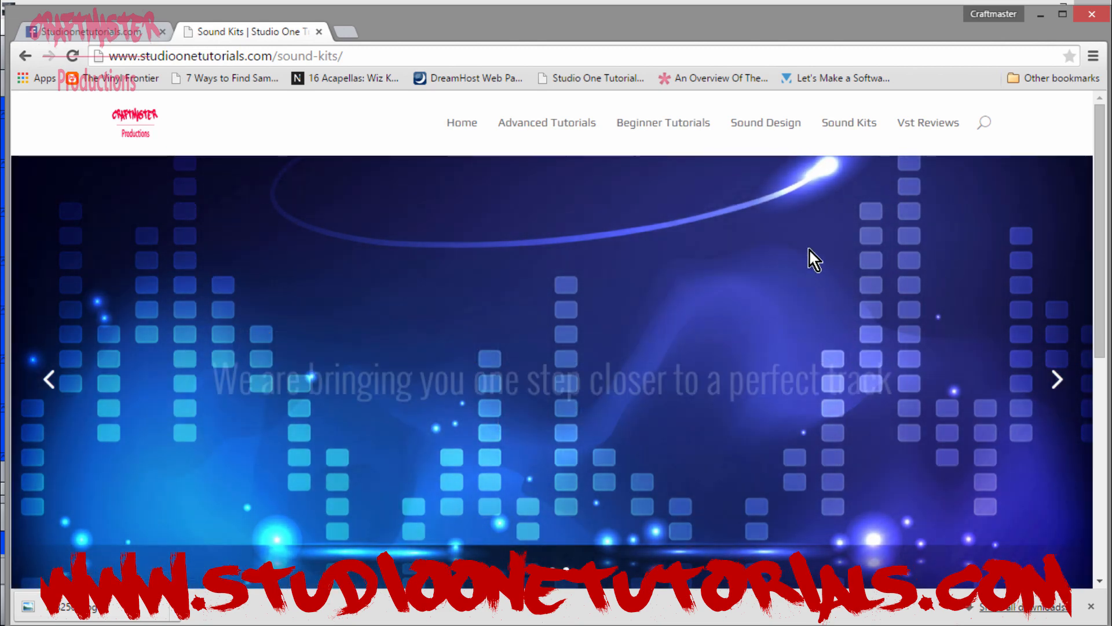
scroll(810, 251, "down", 3)
scroll(810, 251, "up", 3)
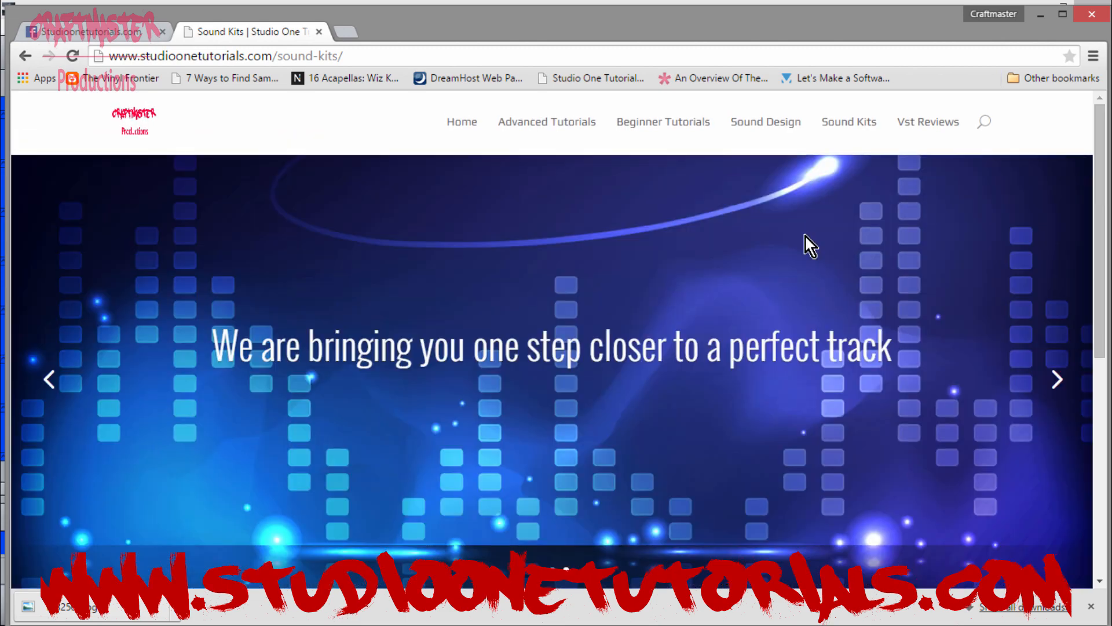
Close both browser tabs to return to Studio One, and set the nexus part's scale type to Natural Minor.
left_click(318, 30)
left_click(165, 32)
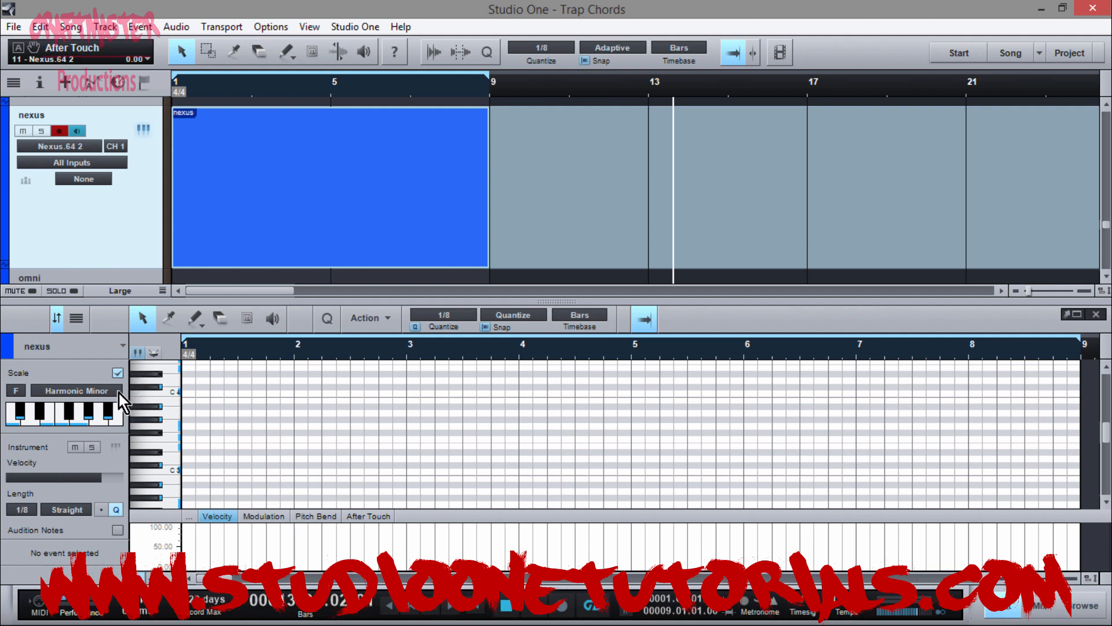
left_click(95, 394)
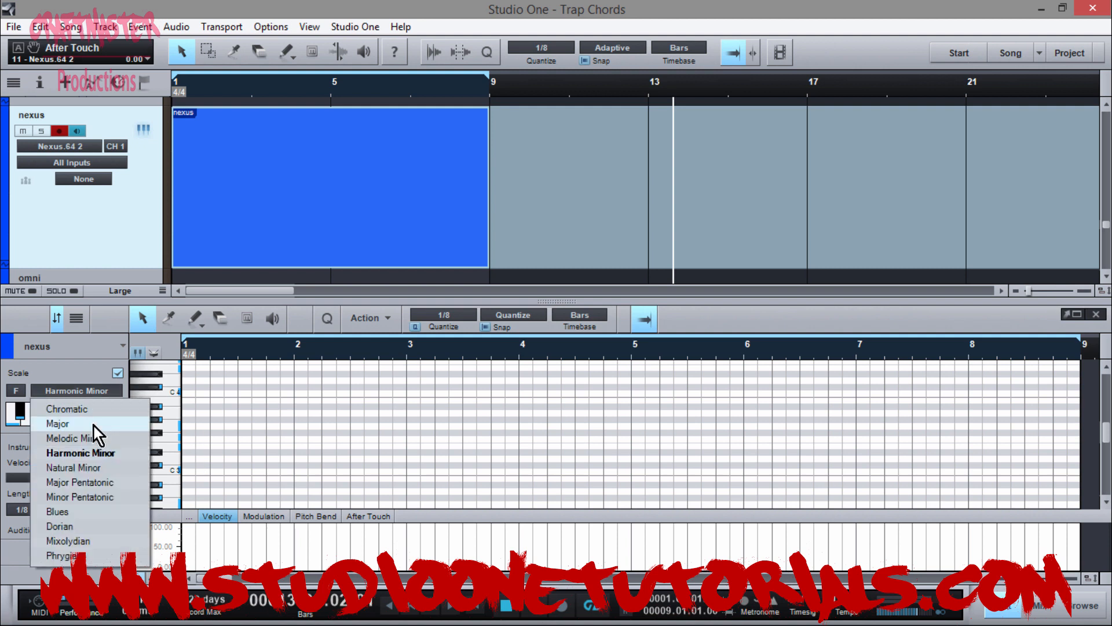
left_click(106, 472)
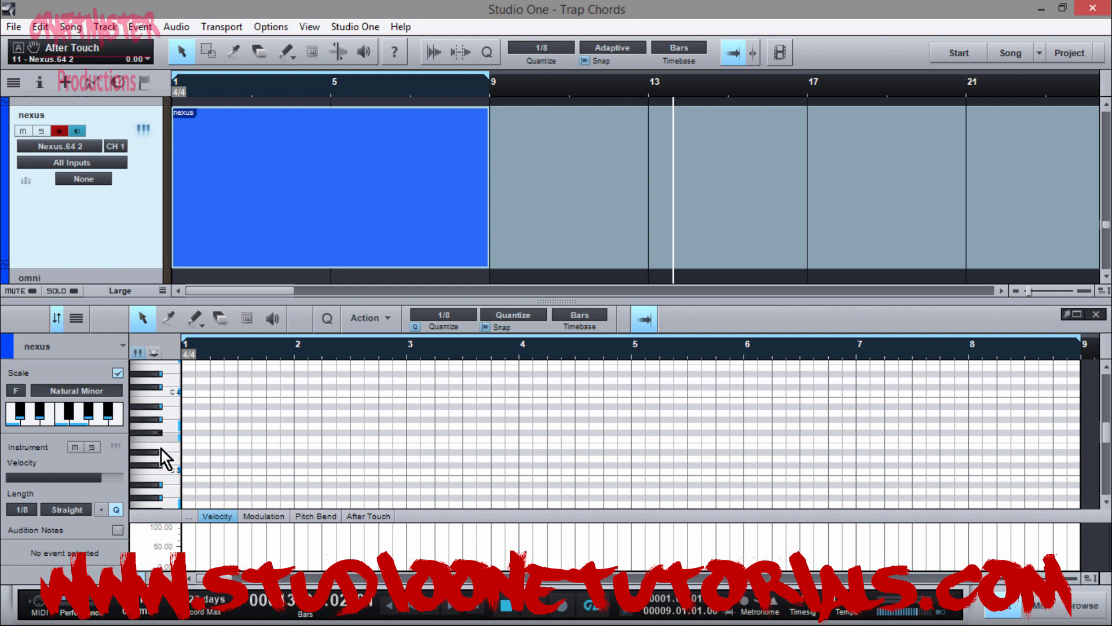
Add an F3 note at the start of bar 1, lengthen it to one full bar, and enlarge the note editor.
left_click(189, 438)
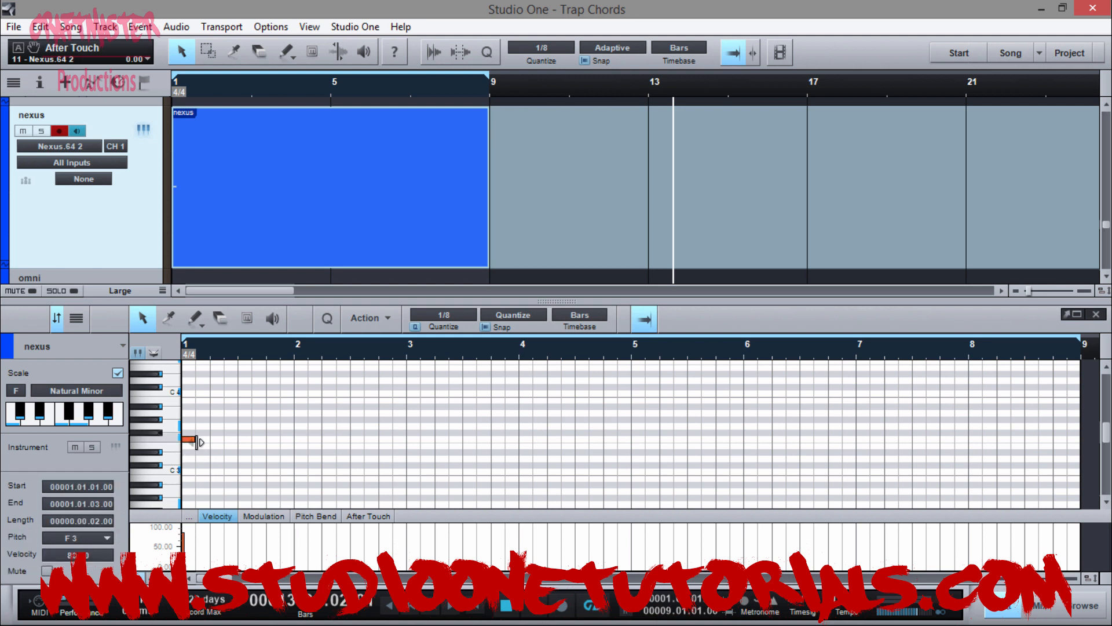
left_click_drag(189, 439, 294, 450)
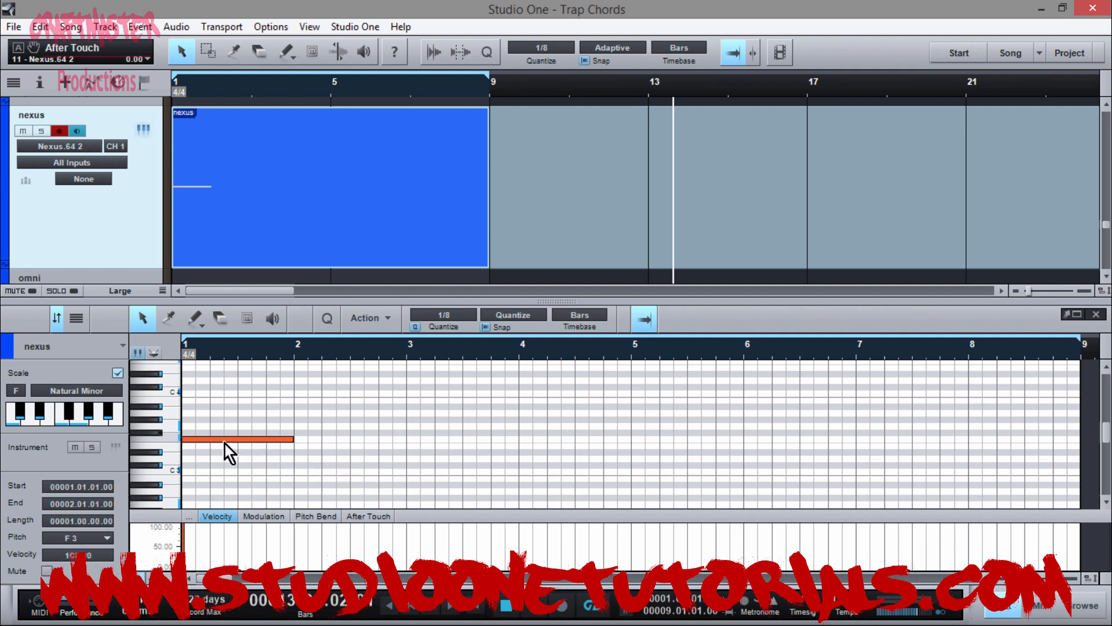
left_click_drag(224, 443, 226, 439)
left_click_drag(177, 300, 176, 217)
scroll(228, 417, "up", 3)
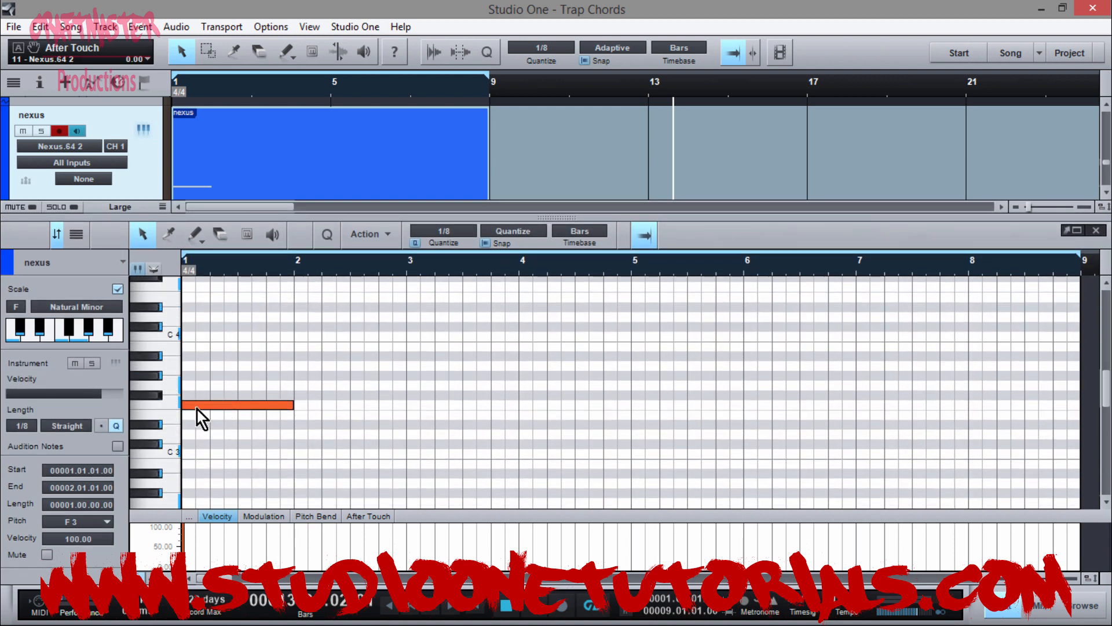
Copy the F3 note up to G#3 and C4 in bar 1 to form a three-note chord.
left_click_drag(198, 405, 202, 381)
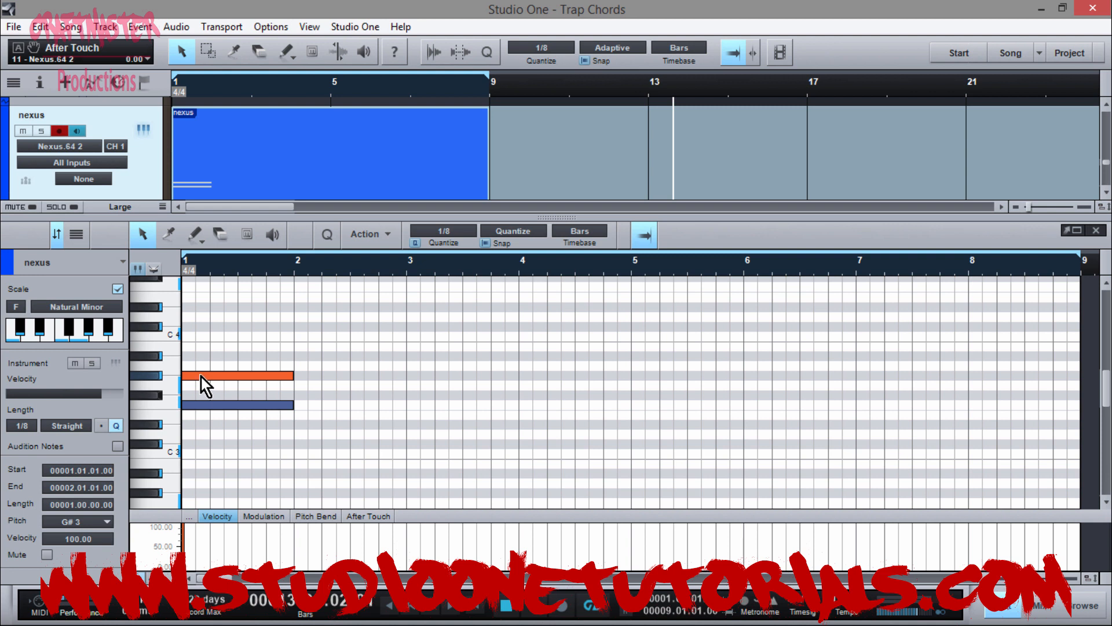
left_click_drag(200, 378, 207, 335)
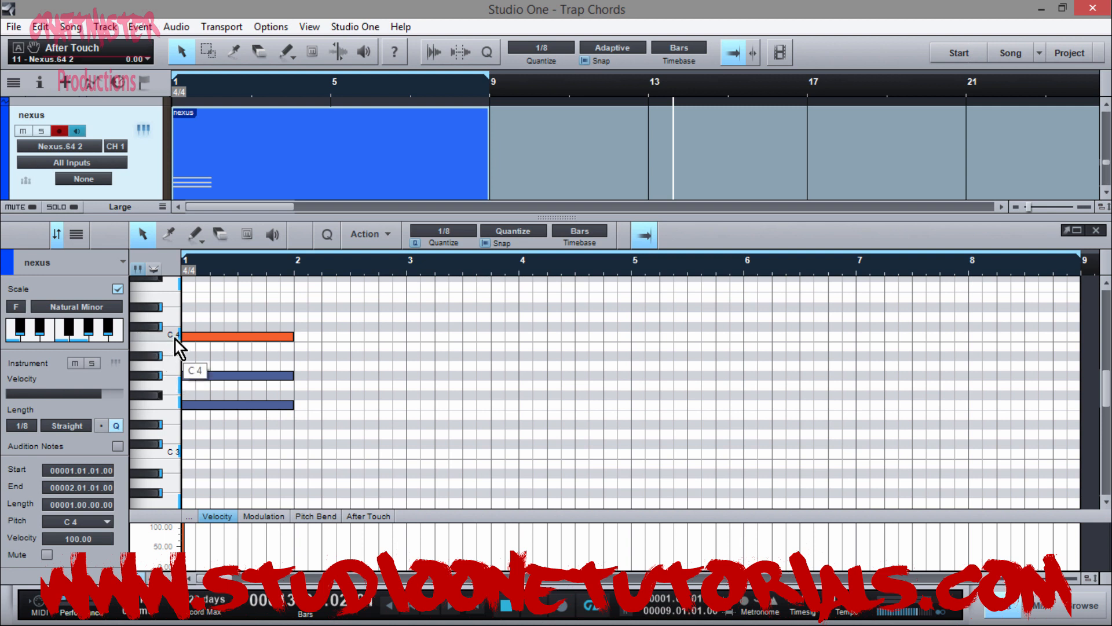
left_click(118, 289)
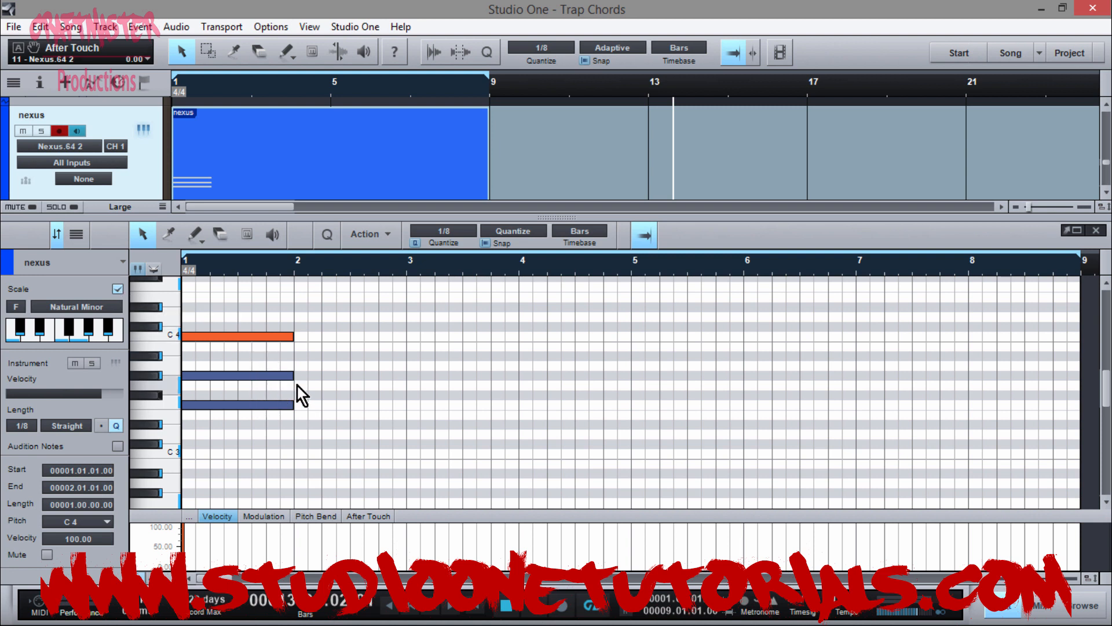
Shorten the three chord notes to length 0.0.2.0 and copy the chord to beats 2, 3 and 4 of bar 1.
left_click_drag(306, 436, 281, 326)
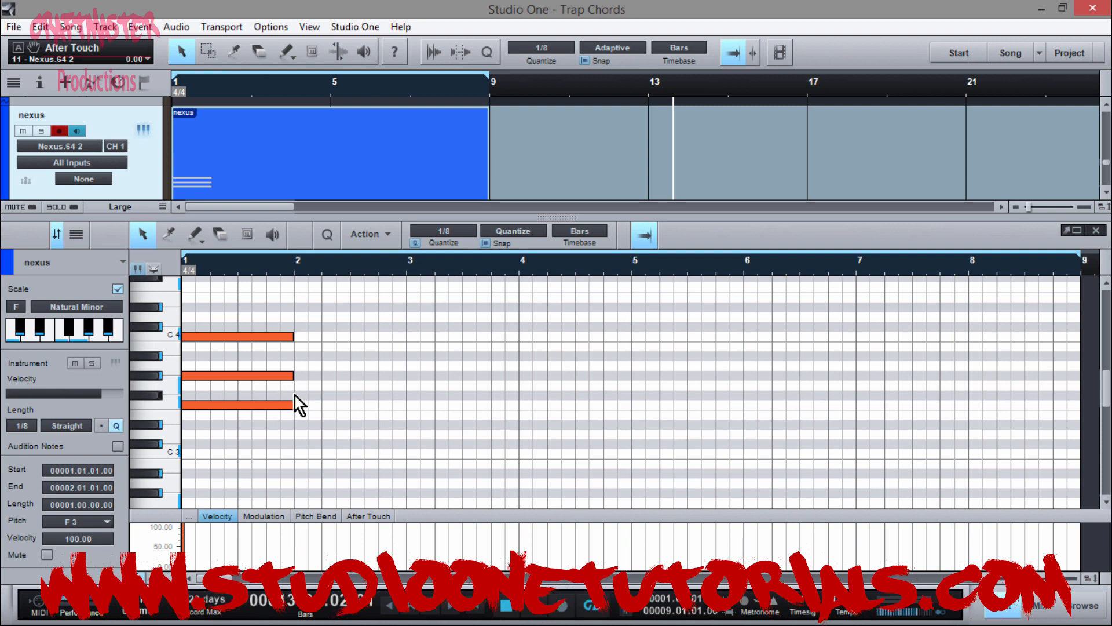
left_click_drag(296, 404, 213, 408)
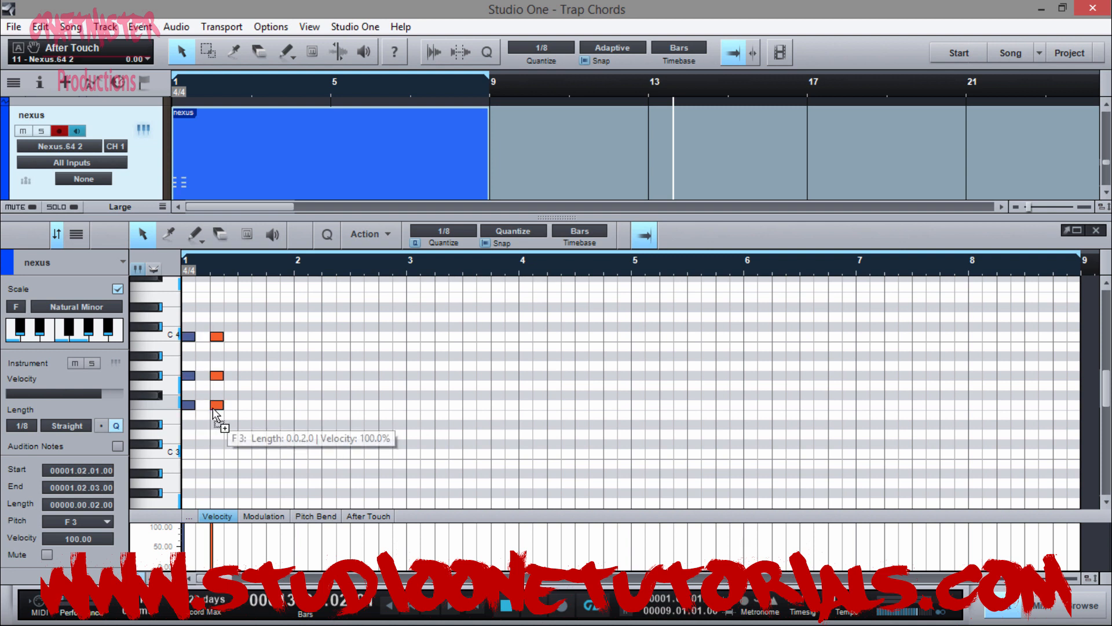
left_click_drag(292, 429, 273, 342)
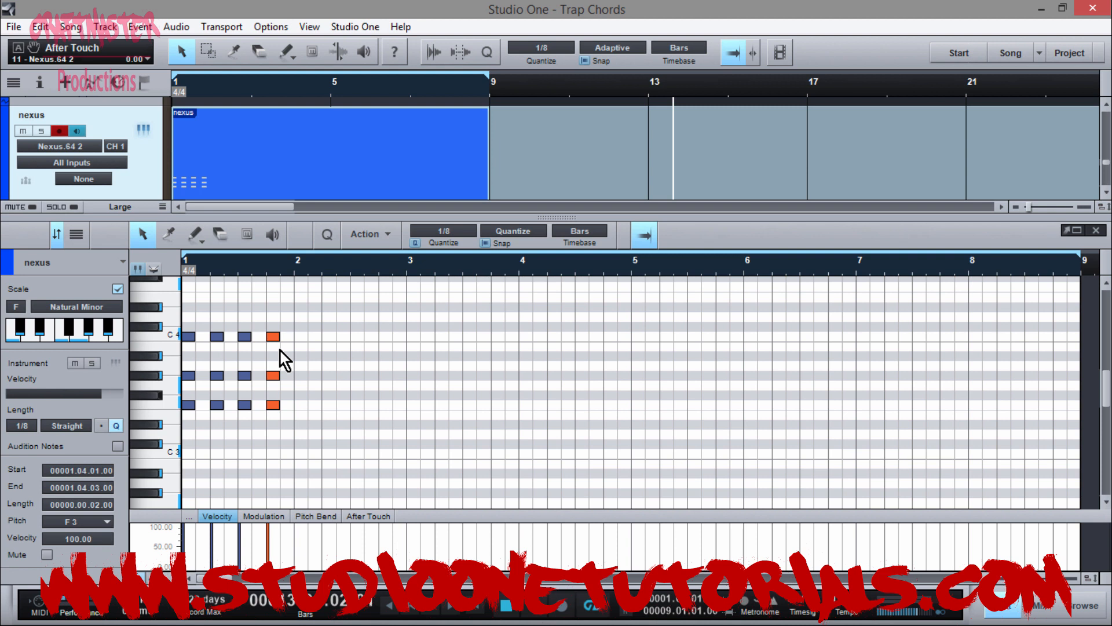
Play back the four repeated chords in bar 1 and clear the note selection.
key("space")
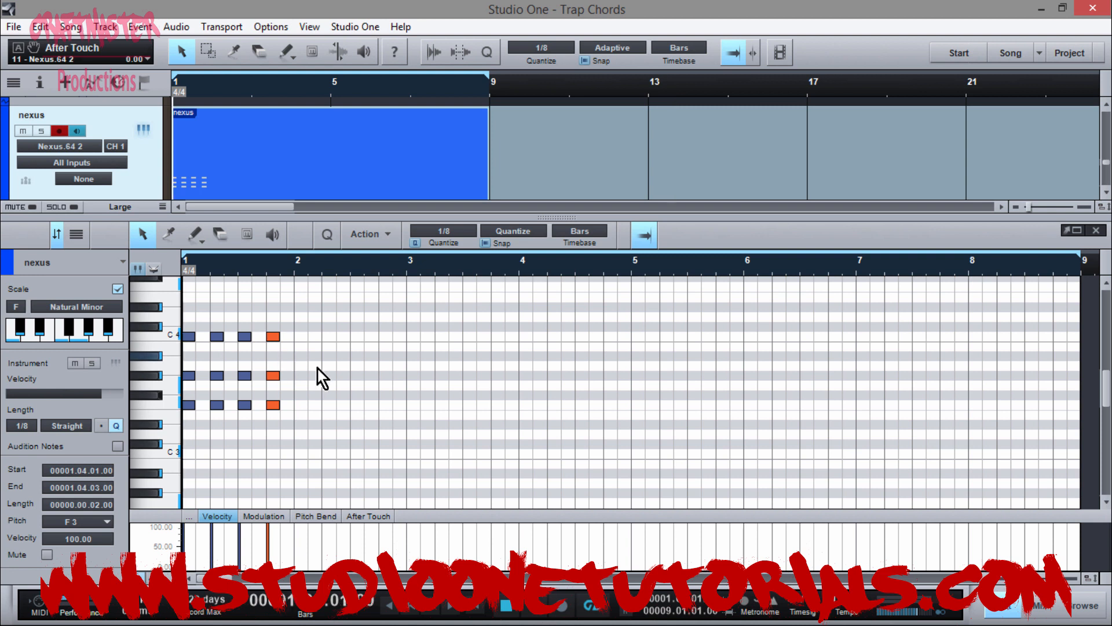
key("space")
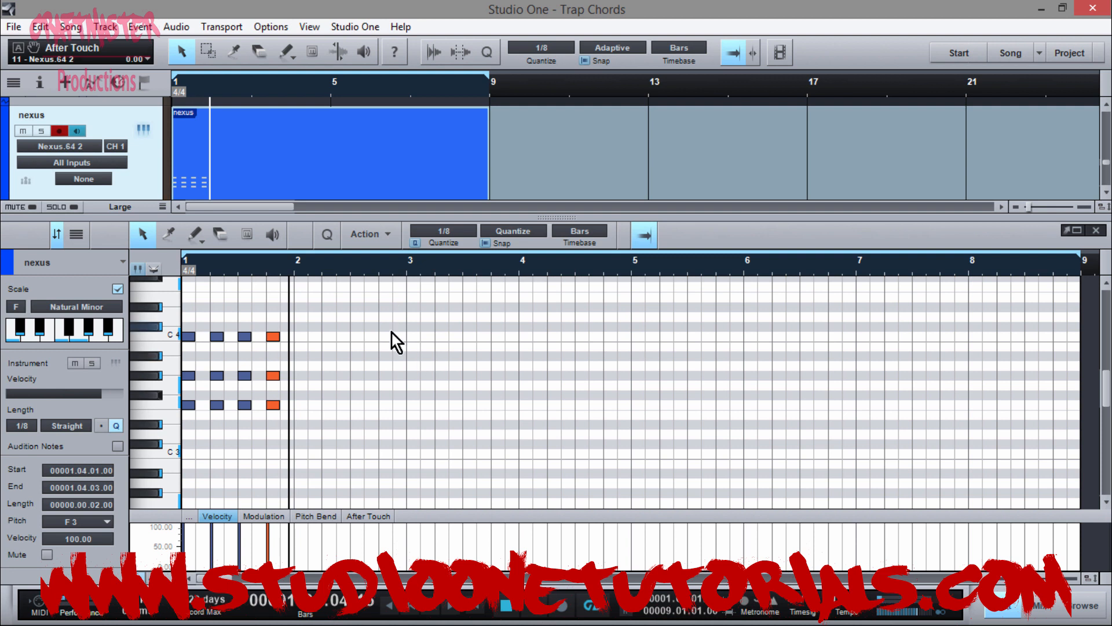
left_click_drag(364, 429, 389, 313)
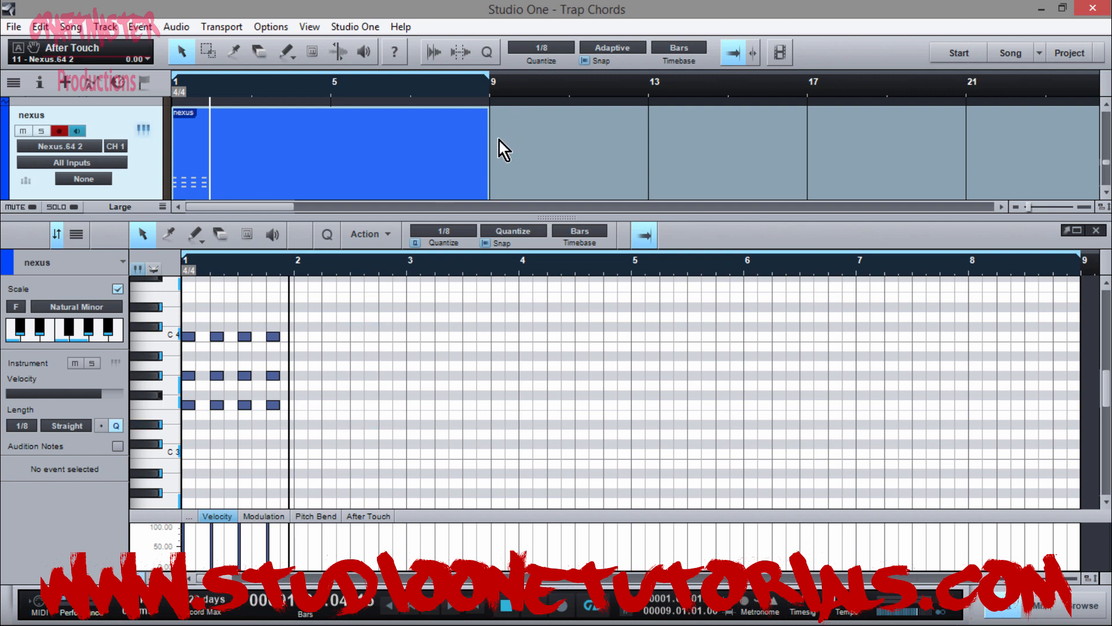
left_click_drag(489, 149, 214, 204)
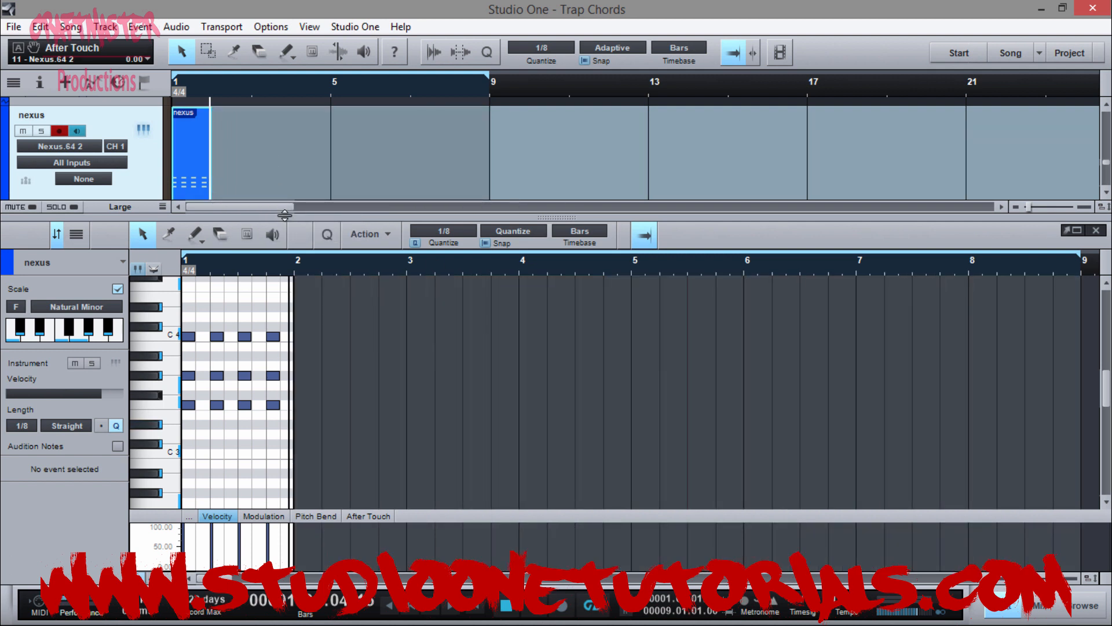
left_click_drag(284, 215, 286, 154)
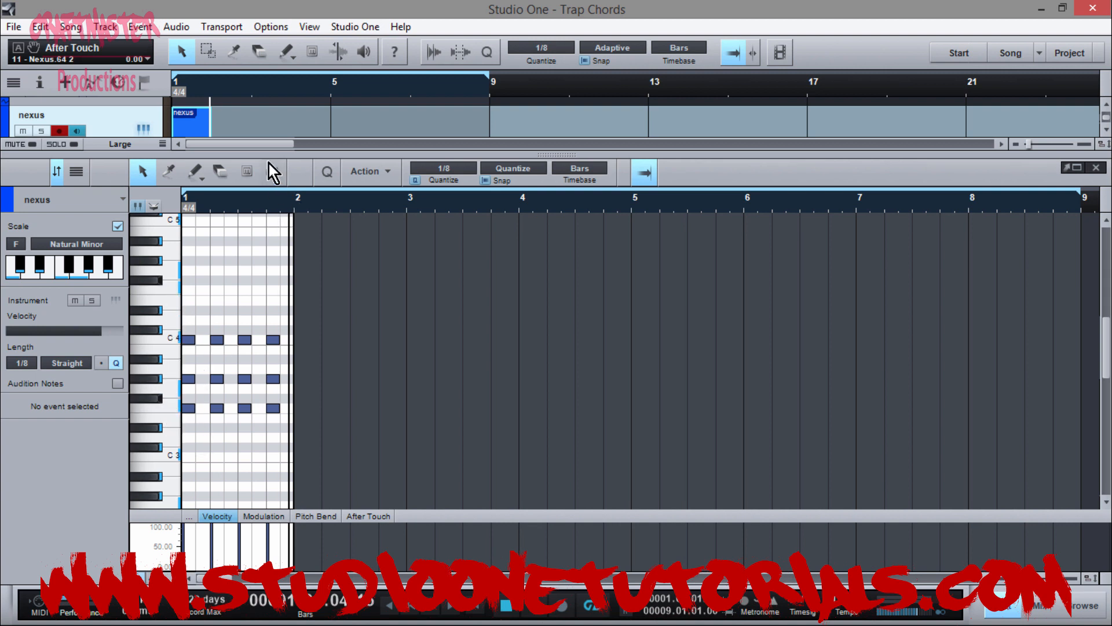
left_click_drag(266, 156, 263, 294)
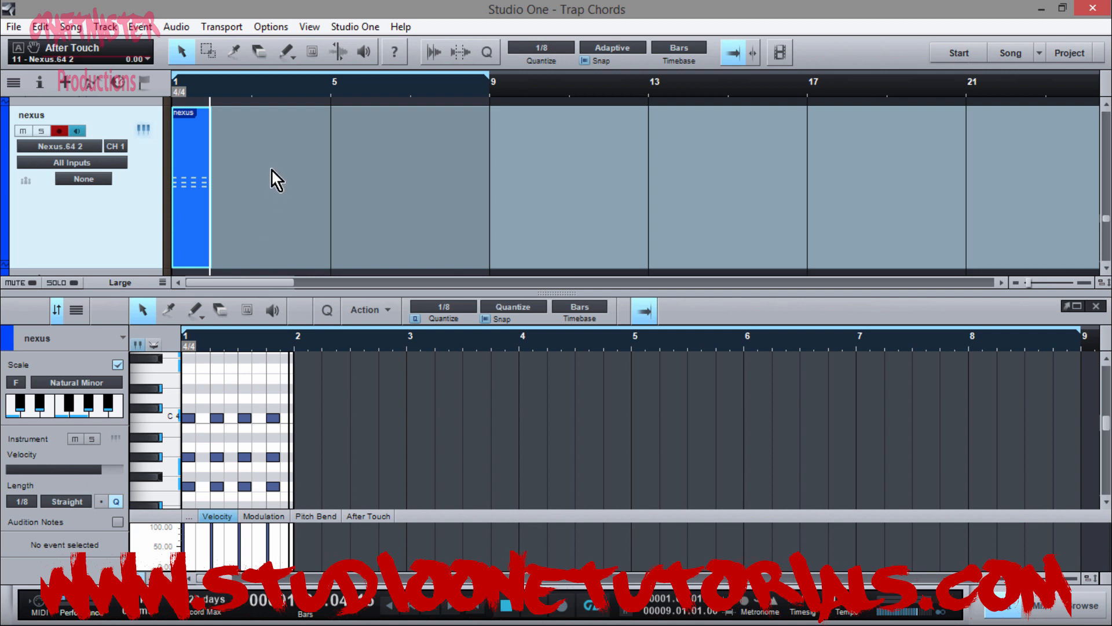
scroll(271, 166, "down", 4)
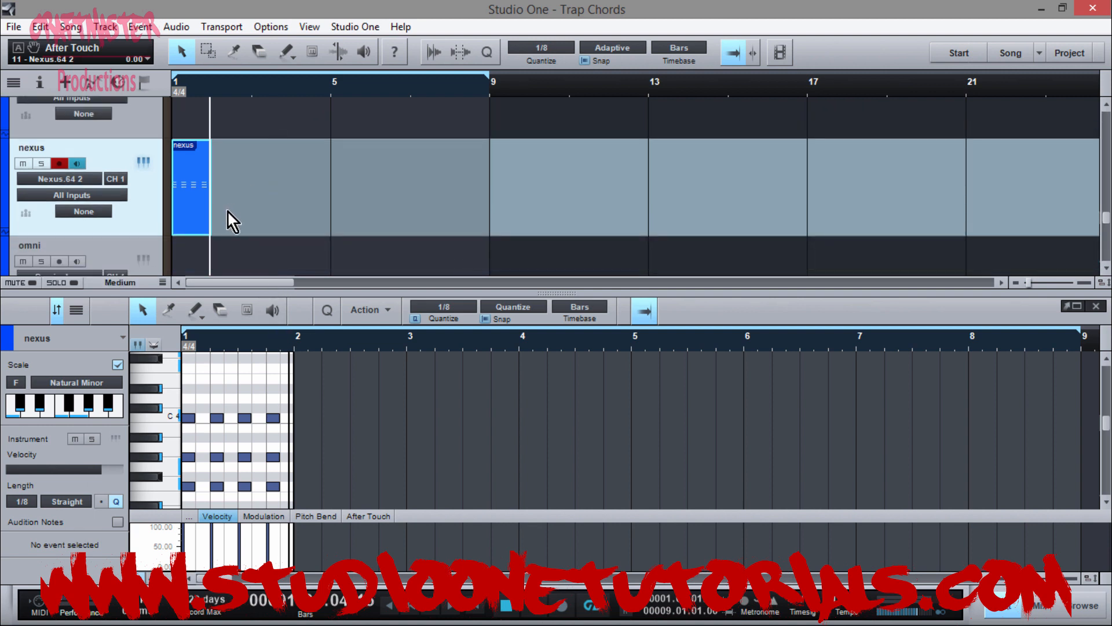
left_click_drag(210, 226, 490, 235)
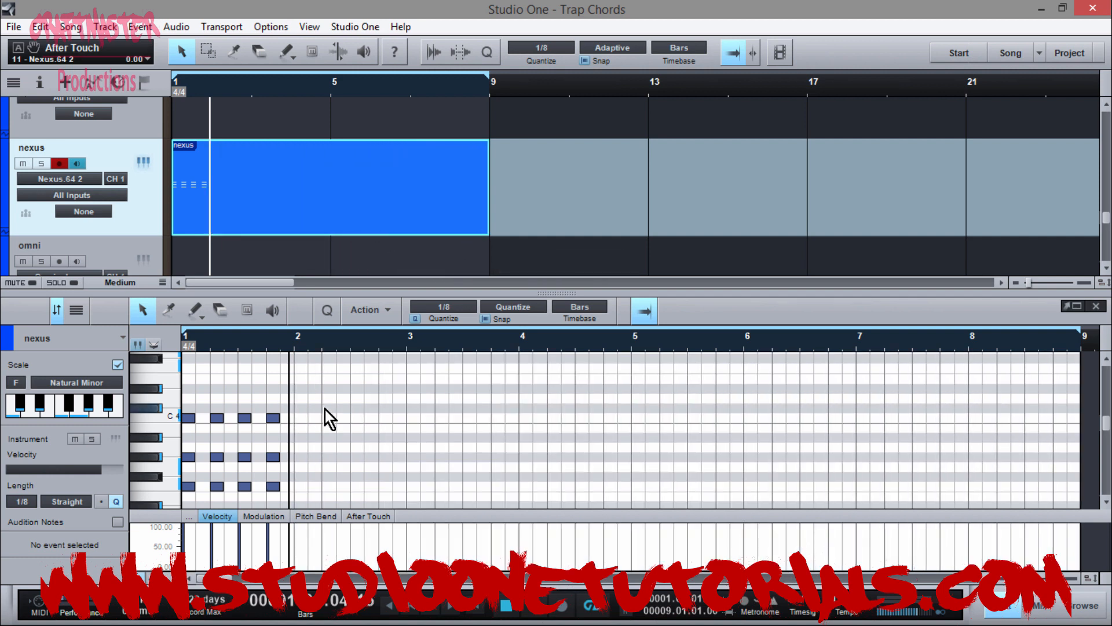
Copy the four F3 notes of bar 1 to G3 at the matching beats of bar 2.
scroll(325, 411, "down", 1)
left_click_drag(349, 490, 169, 474)
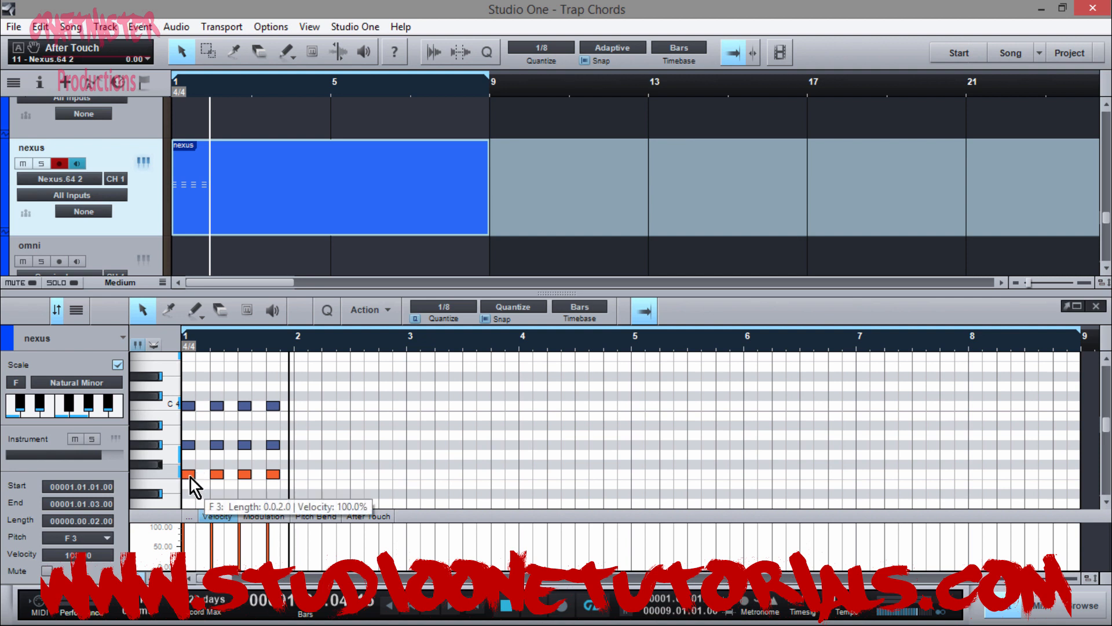
left_click_drag(190, 478, 303, 457)
left_click(447, 469)
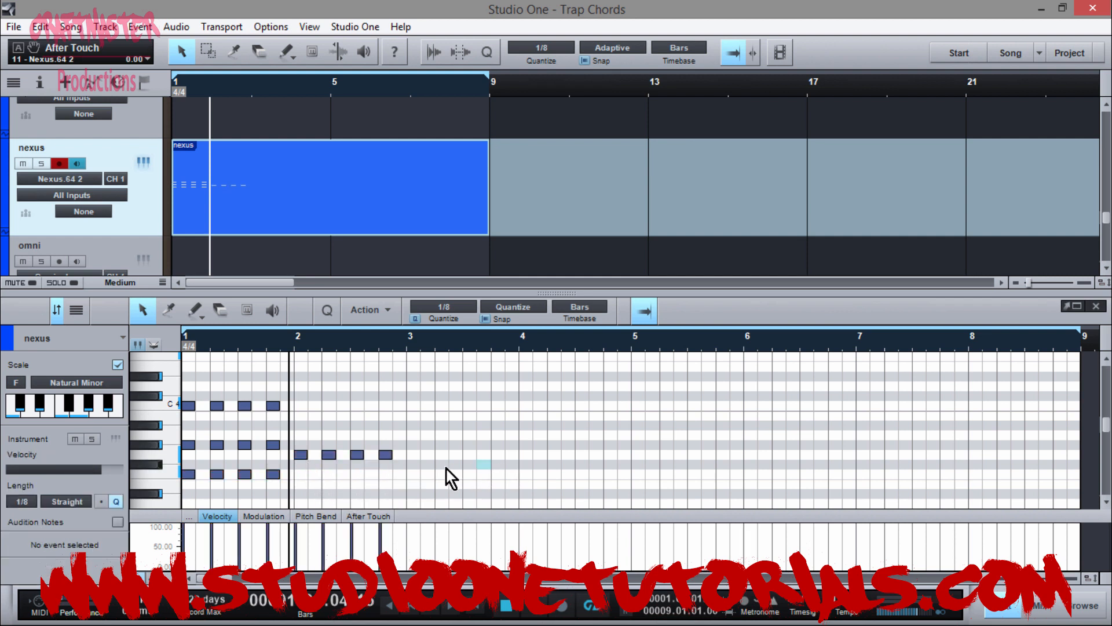
Copy the four root notes into bars 3 to 7 at G#3, A#3, C4, C#4 and D#4, and clear the selection.
left_click_drag(486, 467, 420, 445)
left_click_drag(561, 465, 532, 432)
left_click_drag(687, 429, 646, 403)
left_click_drag(785, 421, 638, 410)
left_click_drag(718, 402, 757, 396)
left_click_drag(911, 428, 867, 375)
left_click_drag(809, 289, 810, 170)
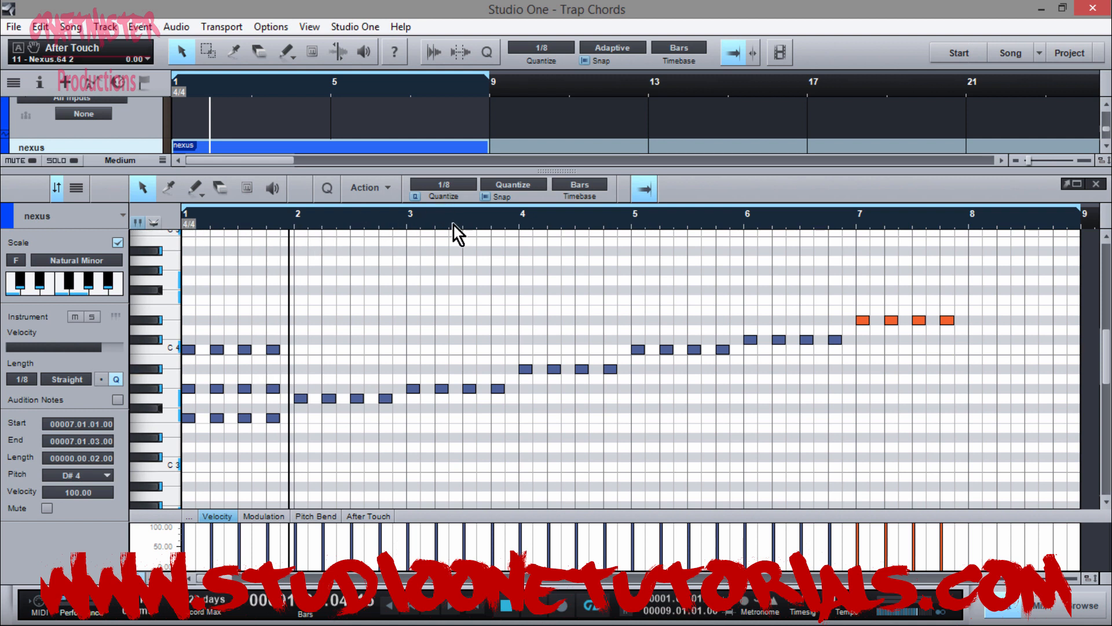
left_click(318, 345)
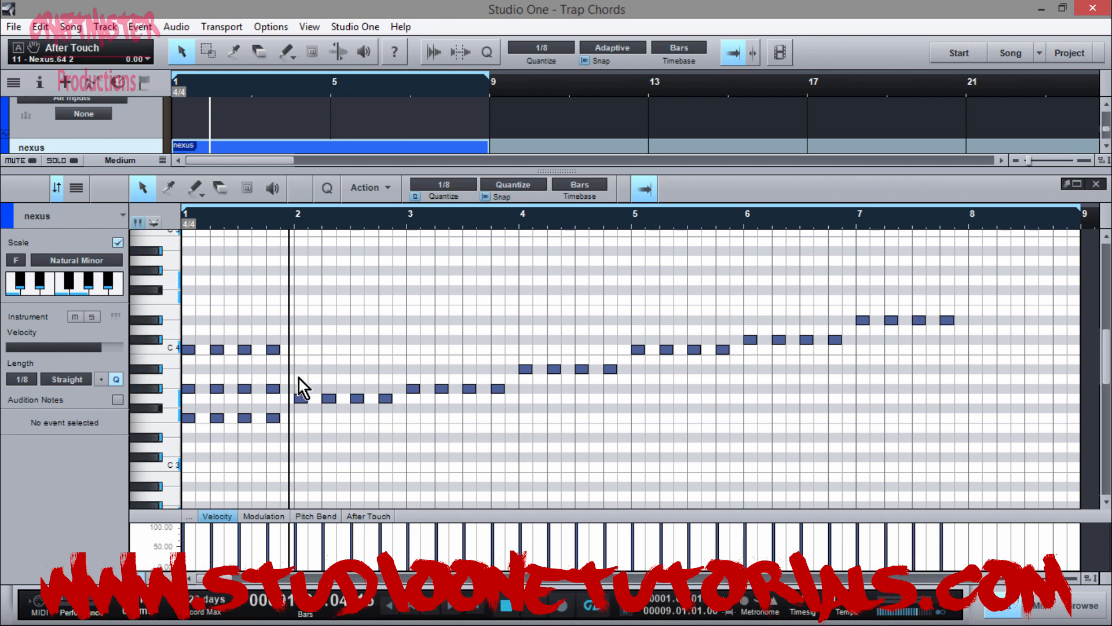
Build three-note chords by copying bar 2's notes up to A#3 and C#4, and bar 3's notes up to C4 and D#4.
left_click_drag(294, 380, 397, 409)
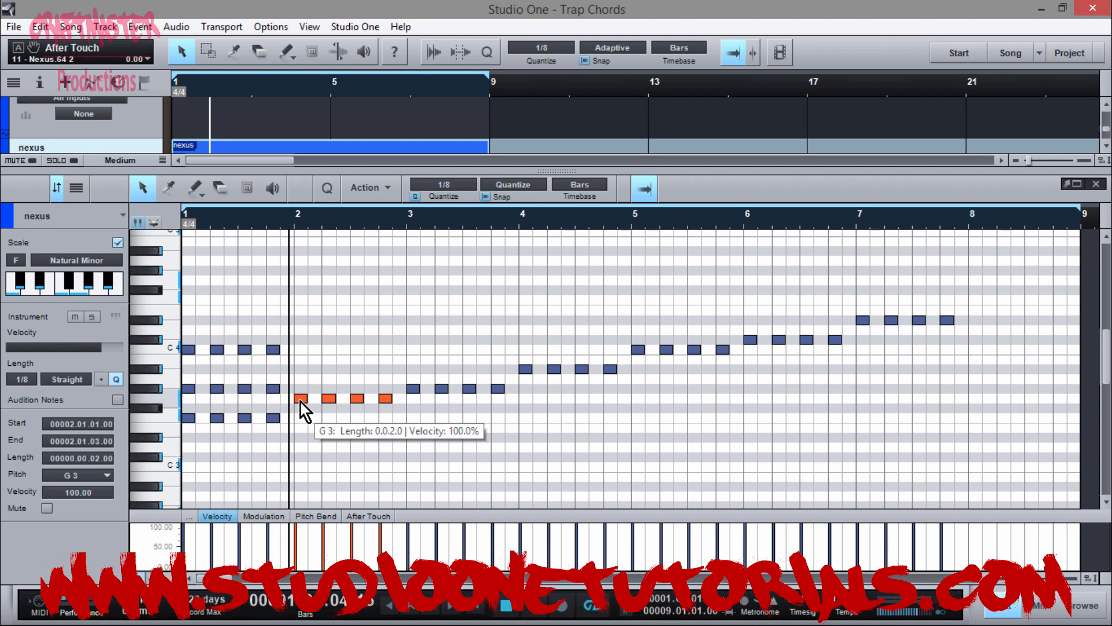
left_click_drag(301, 402, 303, 335)
left_click_drag(407, 371, 417, 321)
key("ctrl+z")
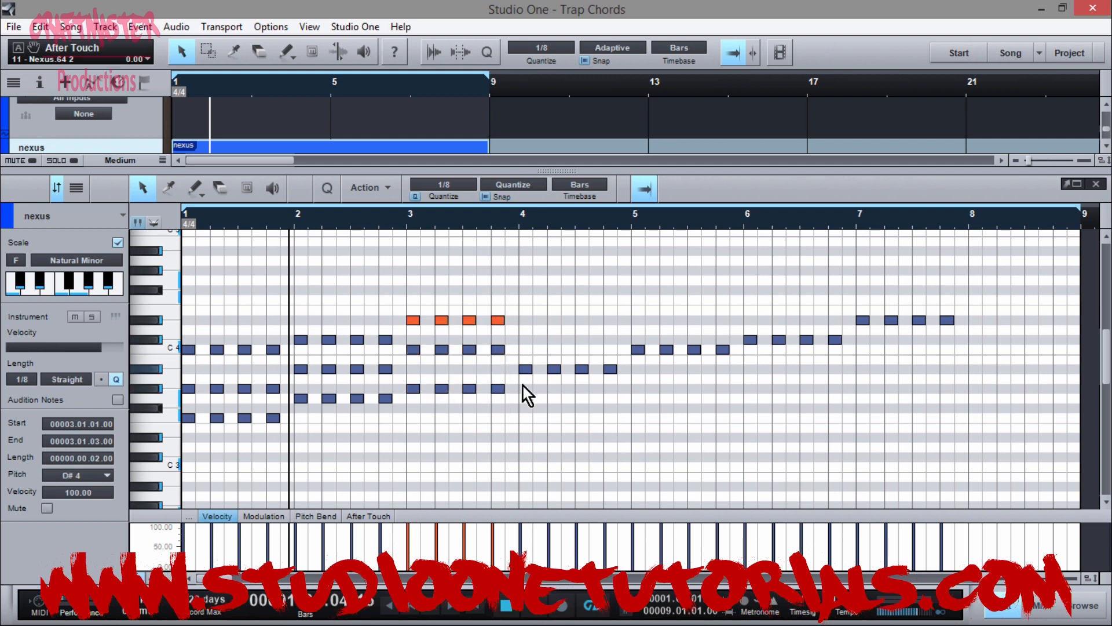
Complete the chords by copying bar 4's notes up to C#4 and F4, and bar 5's notes up to D#4 and G4.
left_click_drag(520, 357, 629, 387)
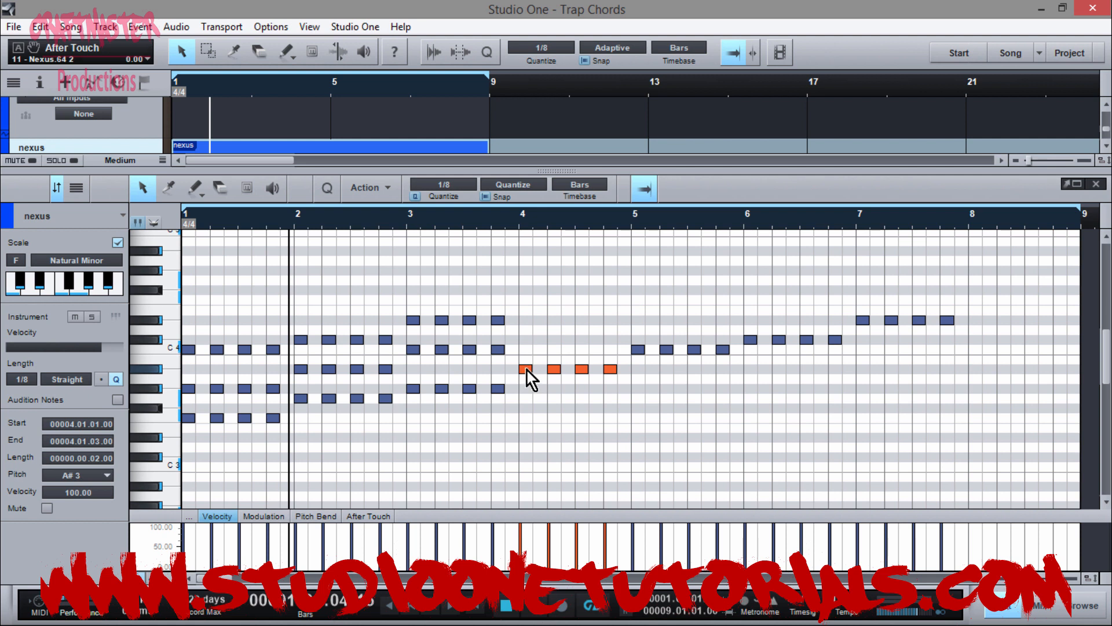
left_click_drag(527, 371, 527, 300)
left_click(638, 357)
left_click_drag(633, 305, 733, 373)
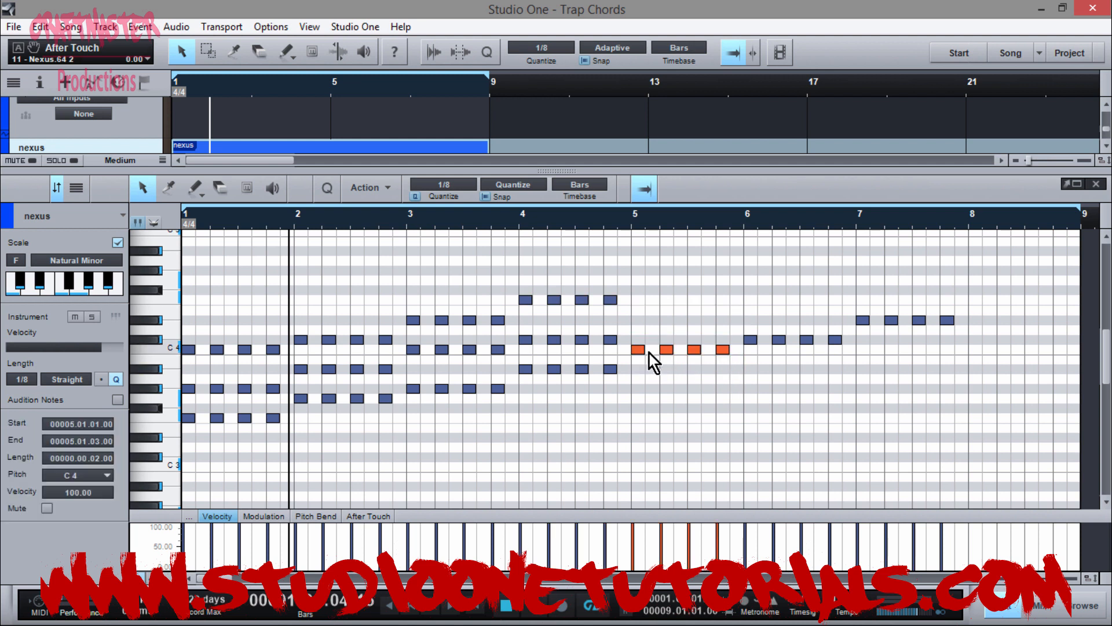
left_click_drag(640, 352, 637, 283)
Complete the chords by copying bar 6's notes up to F4 and G#4, and bar 7's notes up to G4 and A#4.
left_click_drag(744, 295, 843, 364)
left_click_drag(751, 341, 752, 270)
left_click_drag(857, 277, 955, 351)
left_click_drag(863, 322, 867, 256)
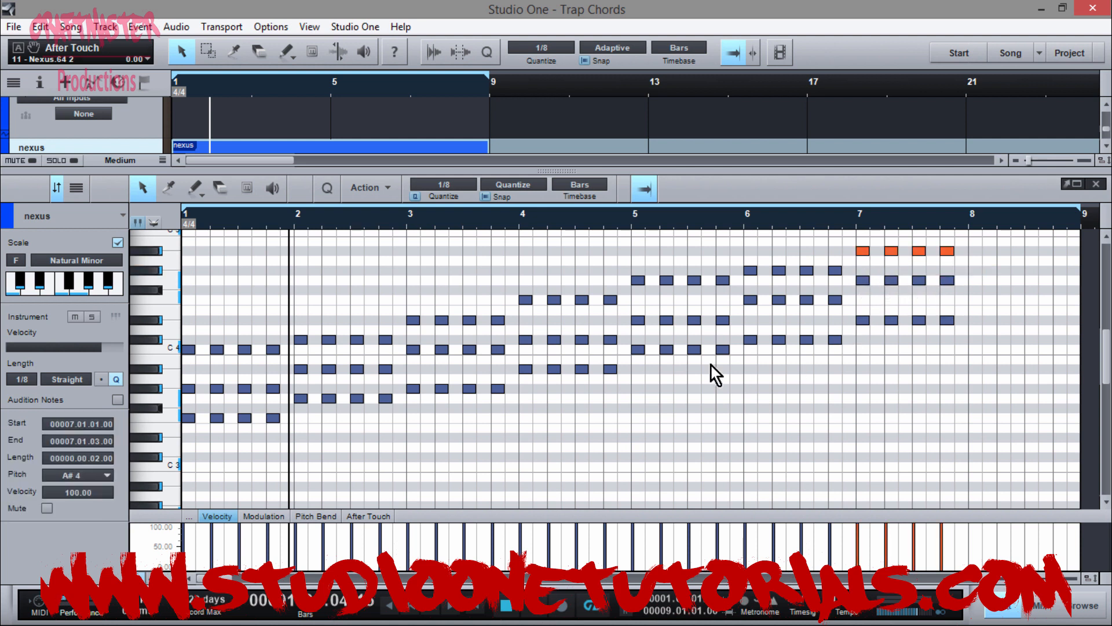
Shorten the nexus part in the arrangement so it ends at the playhead near the end of bar 7.
left_click_drag(450, 217, 471, 214)
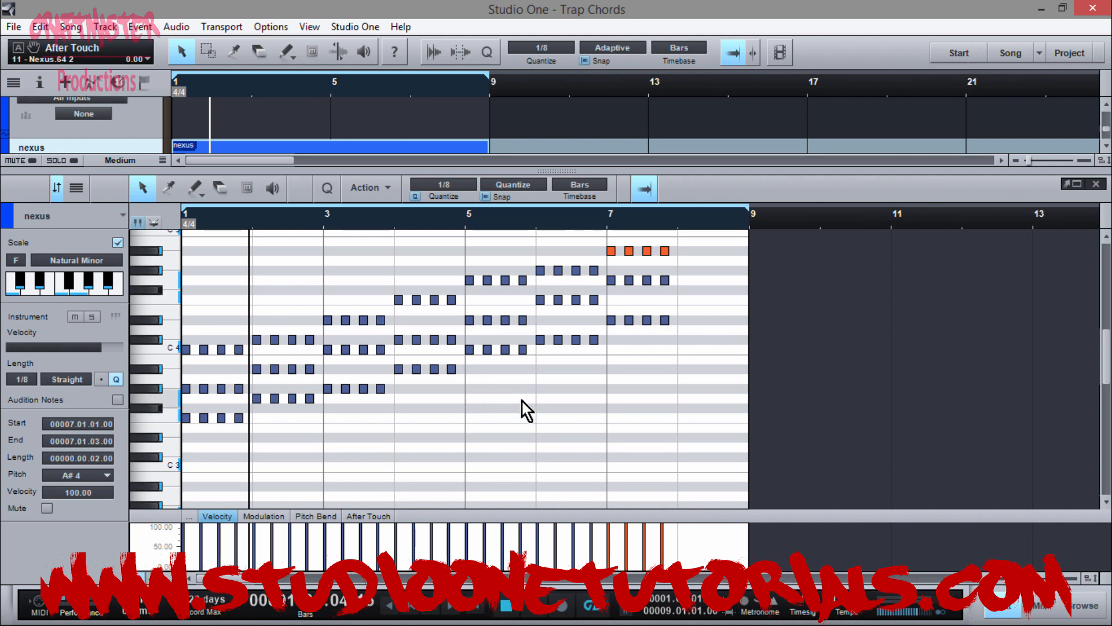
scroll(522, 402, "down", 2)
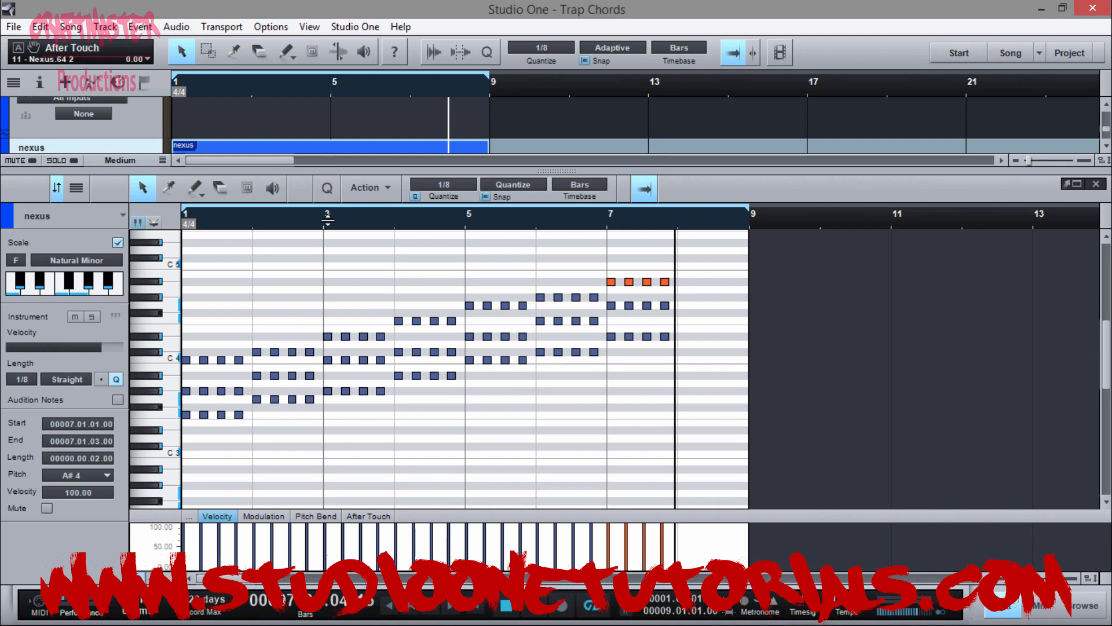
left_click_drag(331, 169, 331, 249)
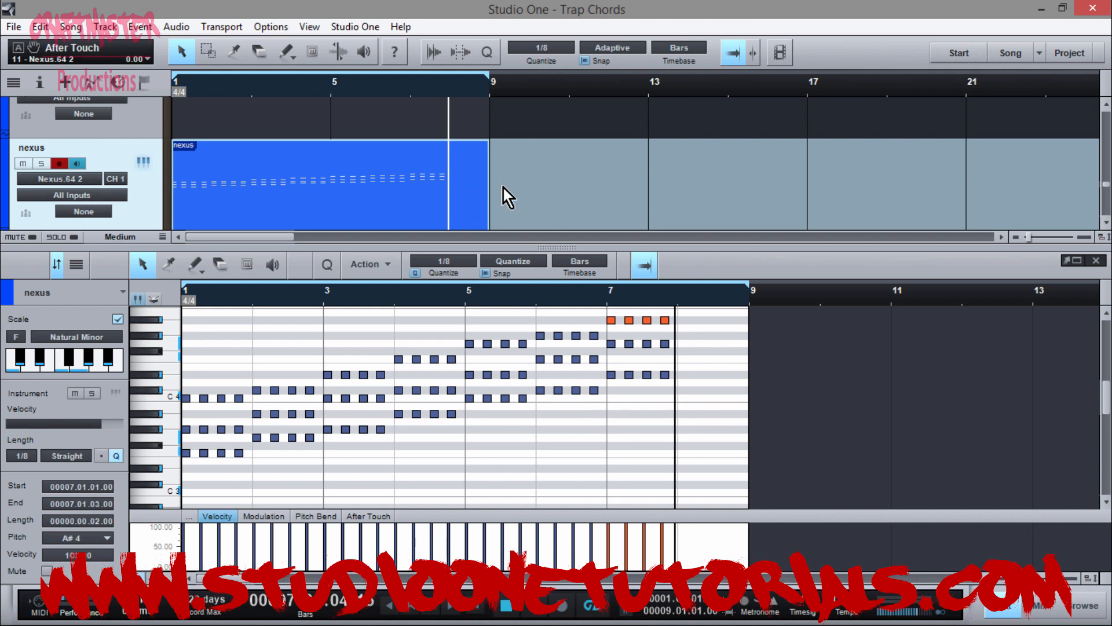
left_click_drag(492, 185, 449, 185)
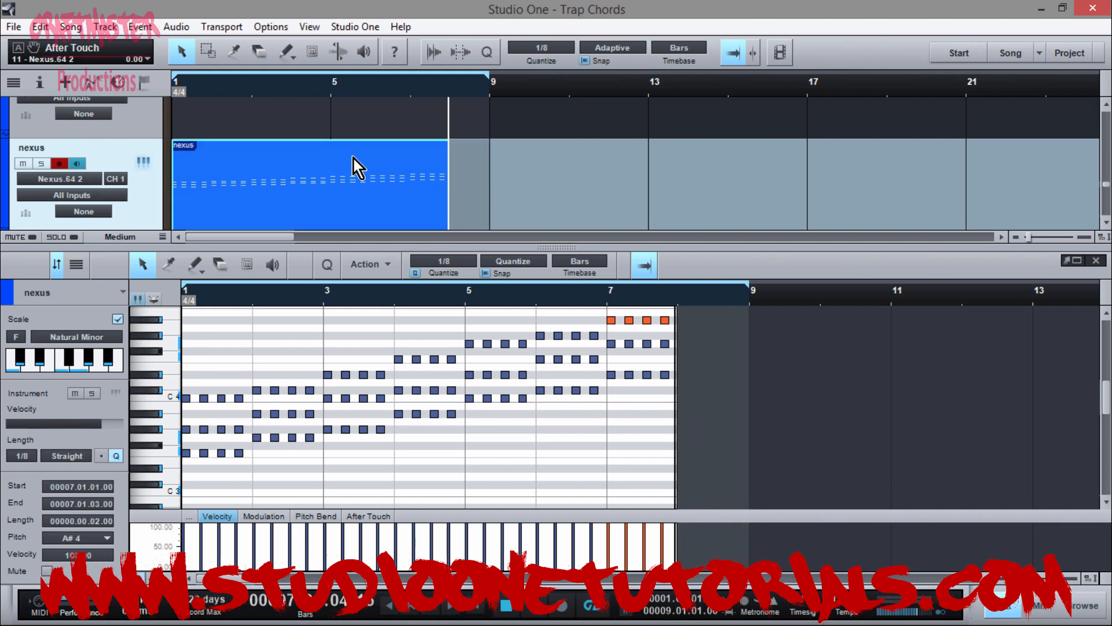
Split the nexus part at the start of bars 2, 3, 4, 5, 6 and 7 so each chord has its own event.
key("e")
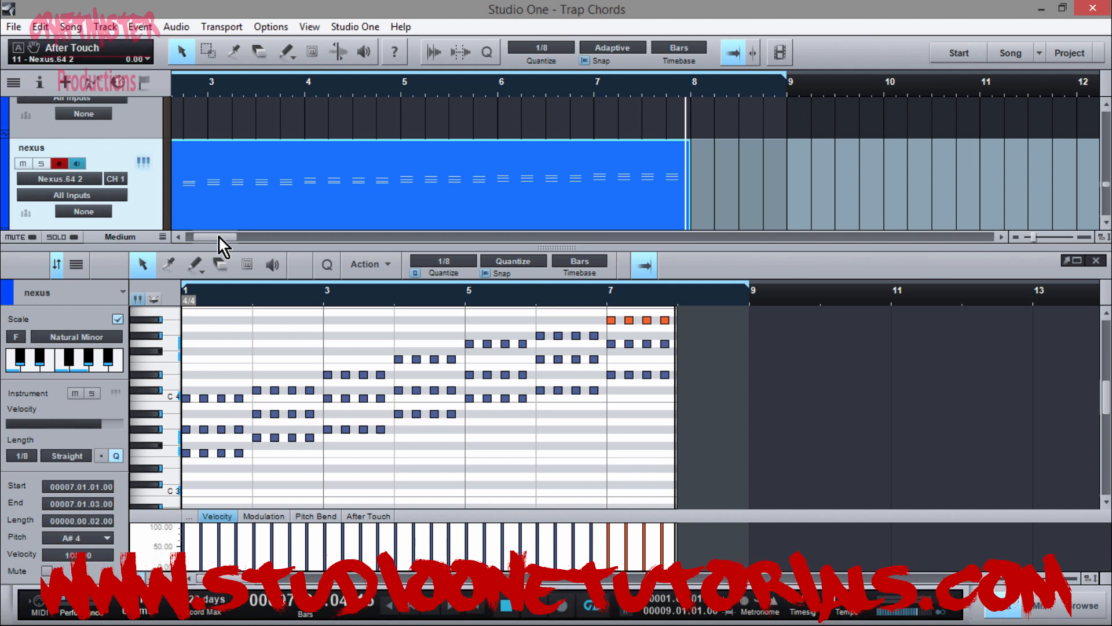
key("e")
key("3")
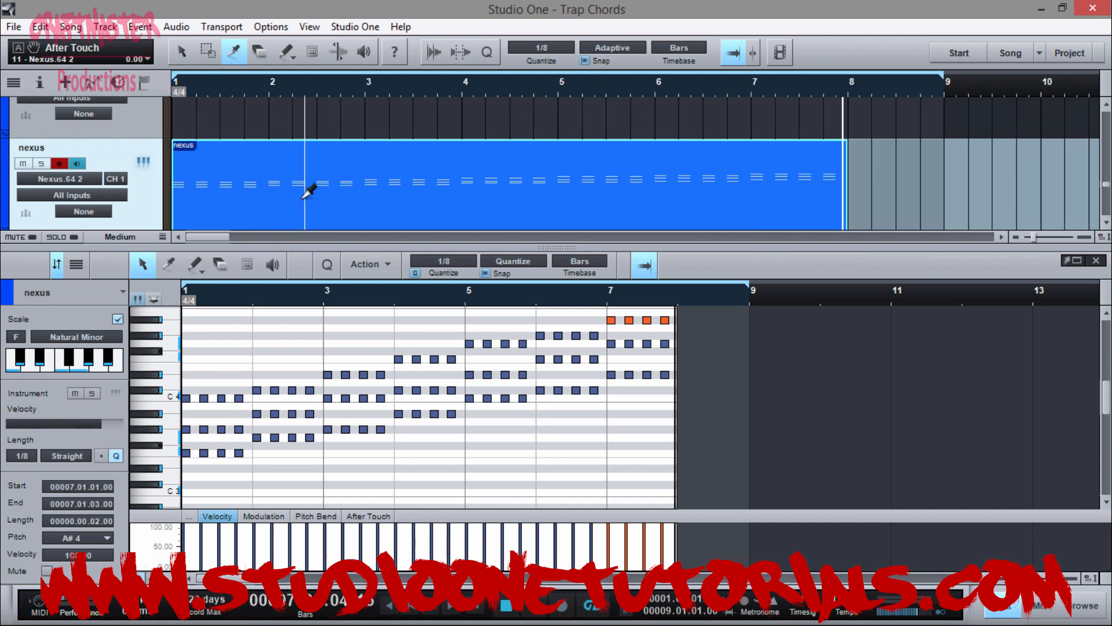
left_click(271, 162)
left_click(366, 164)
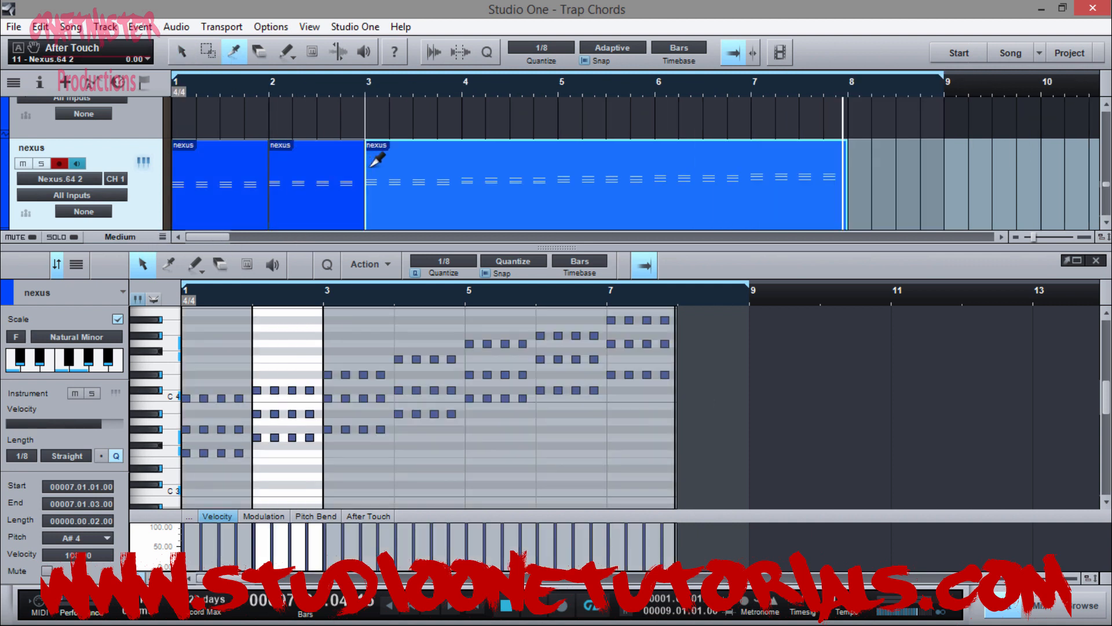
left_click(463, 163)
left_click(561, 162)
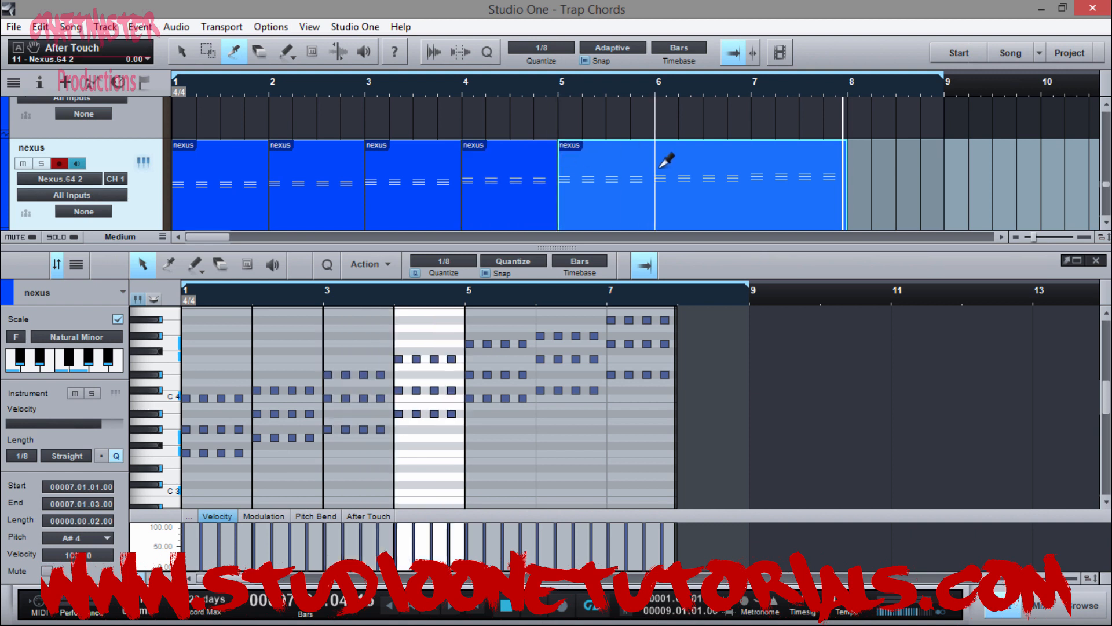
left_click(660, 164)
left_click(753, 162)
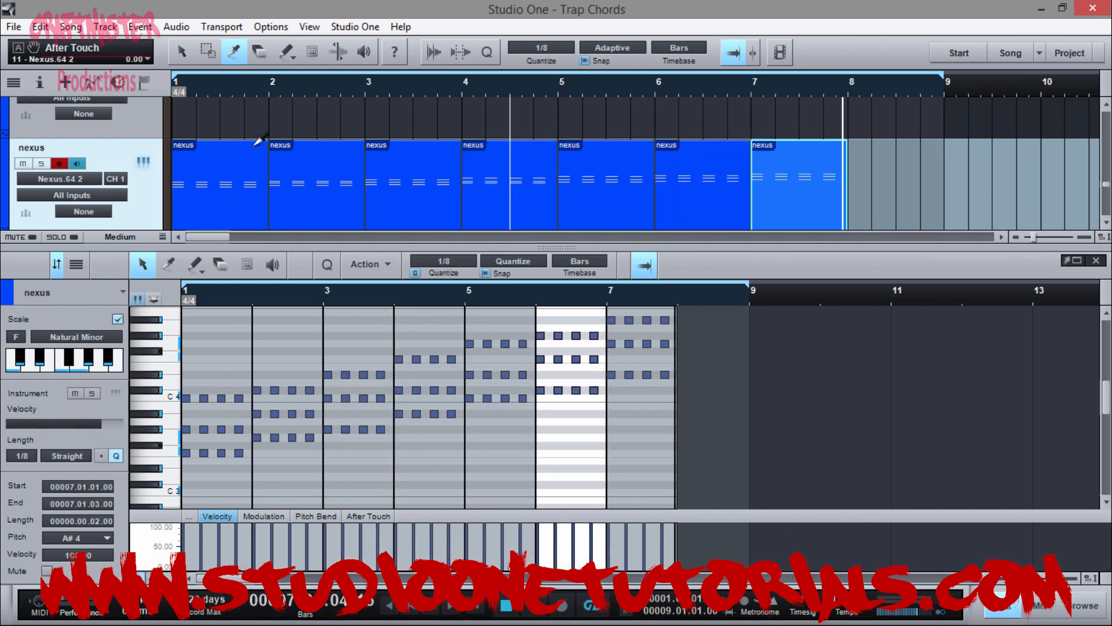
Rename the nexus event in bar 1 as 1.
key("1")
left_click(209, 161)
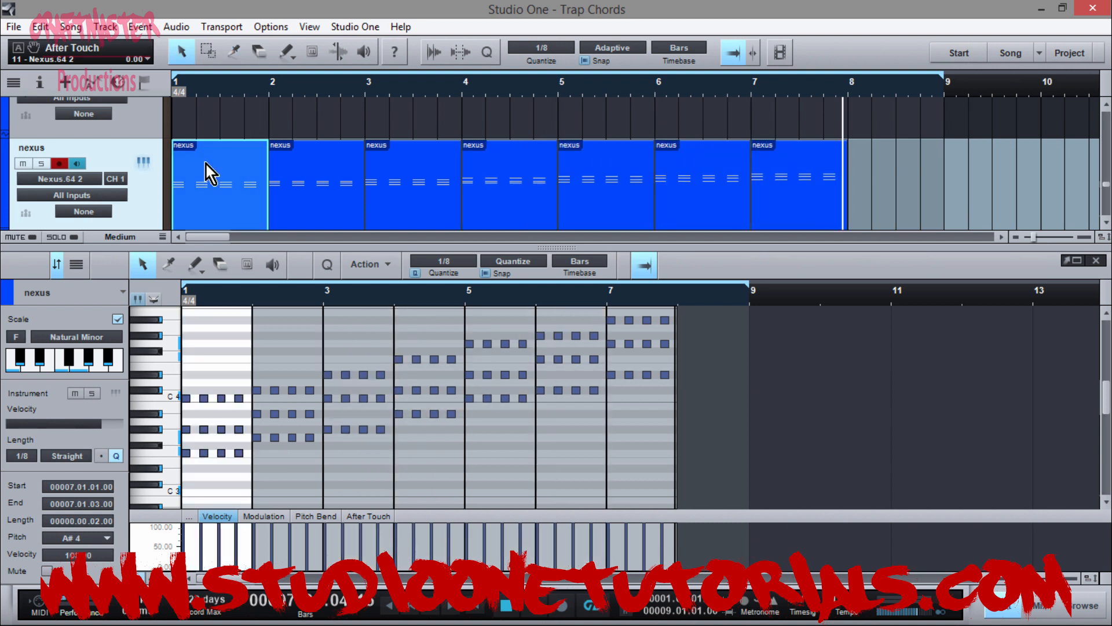
right_click(206, 163)
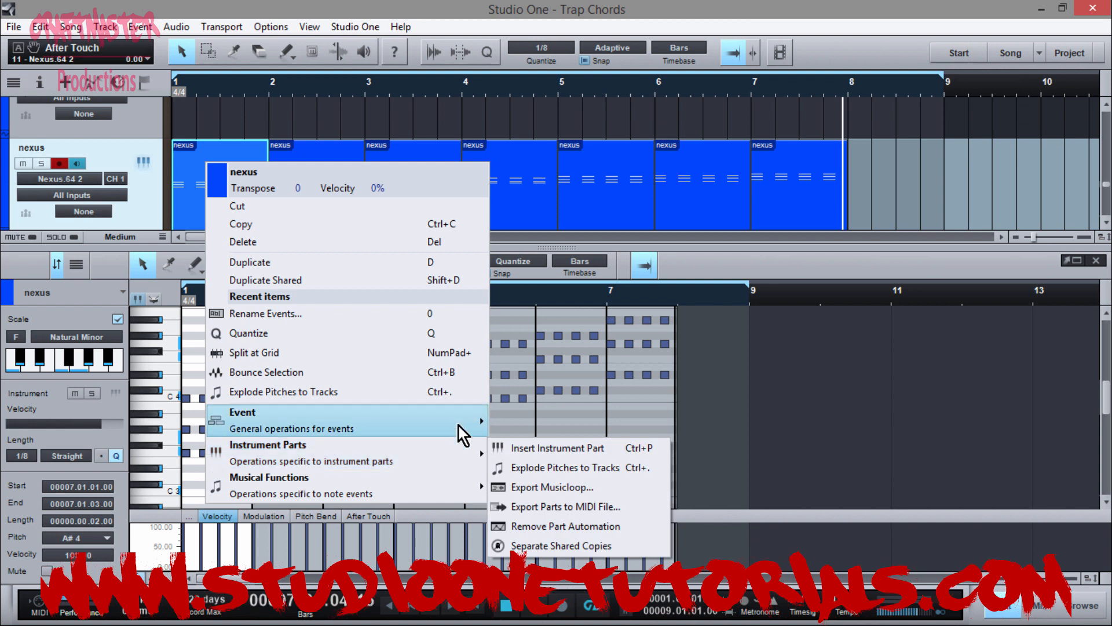
mouse_move(458, 426)
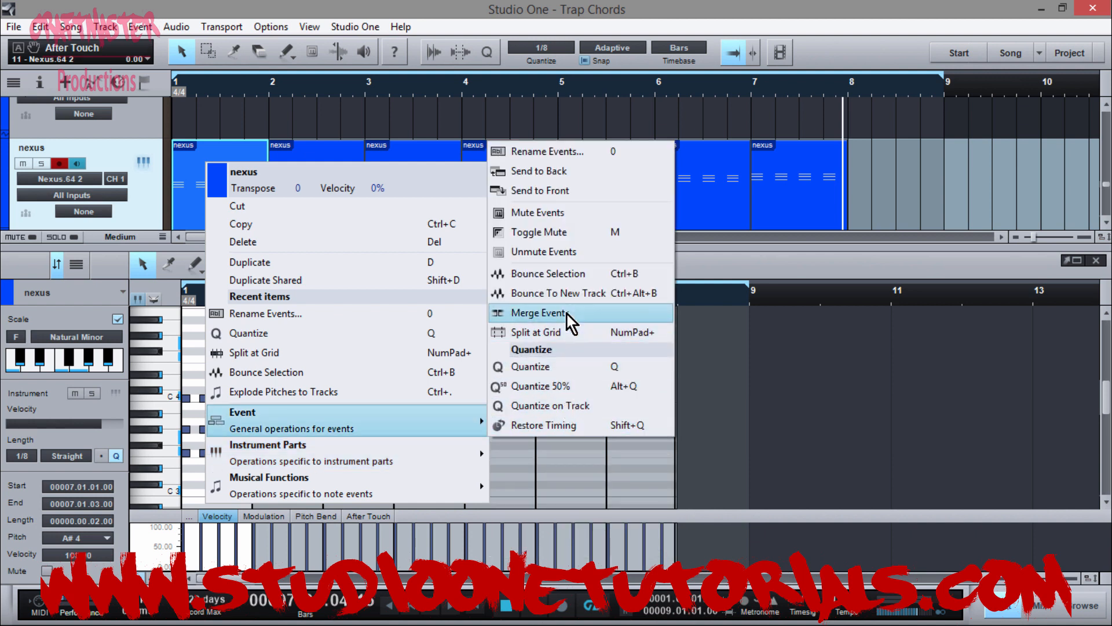
left_click(565, 150)
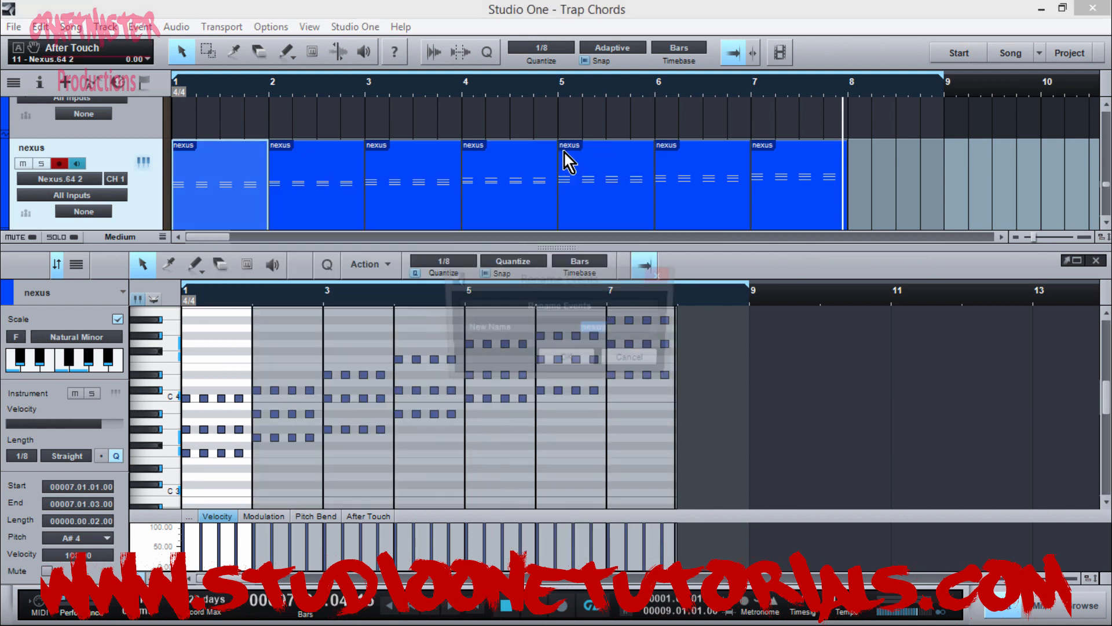
type("1")
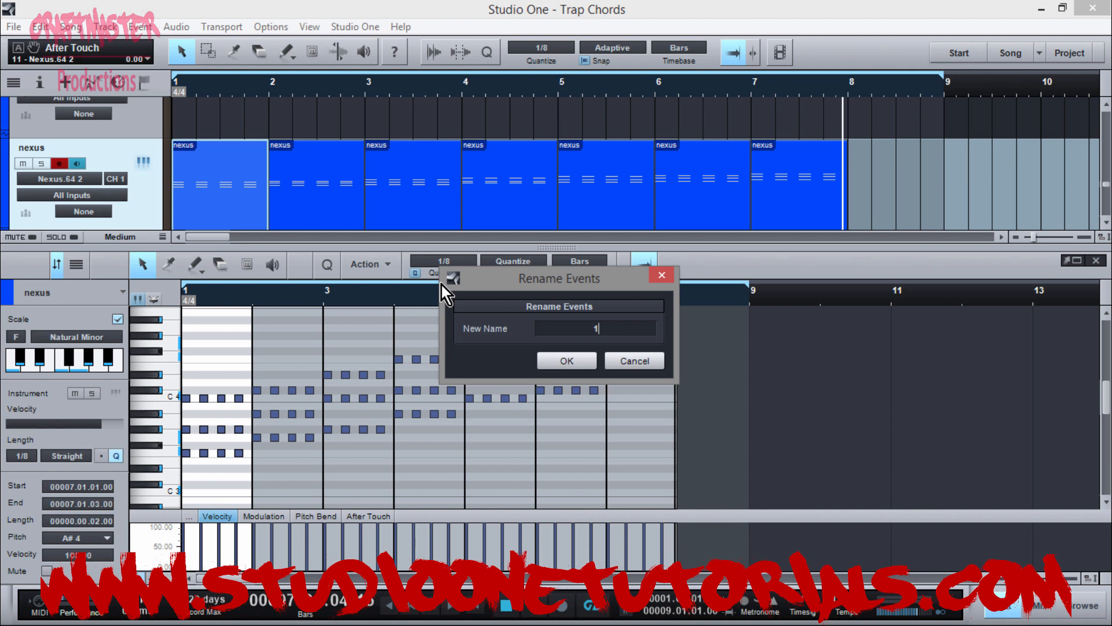
key("Return")
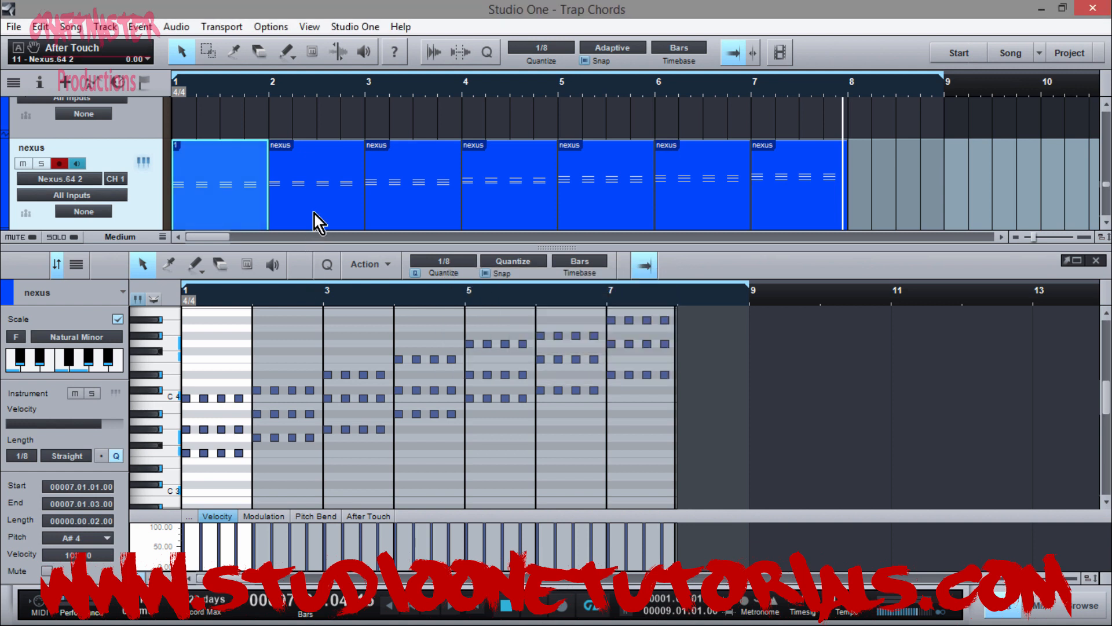
Rename the nexus event in bar 2 as 2 and the one in bar 3 as 3.
left_click(315, 215)
key("shift+r")
type("2")
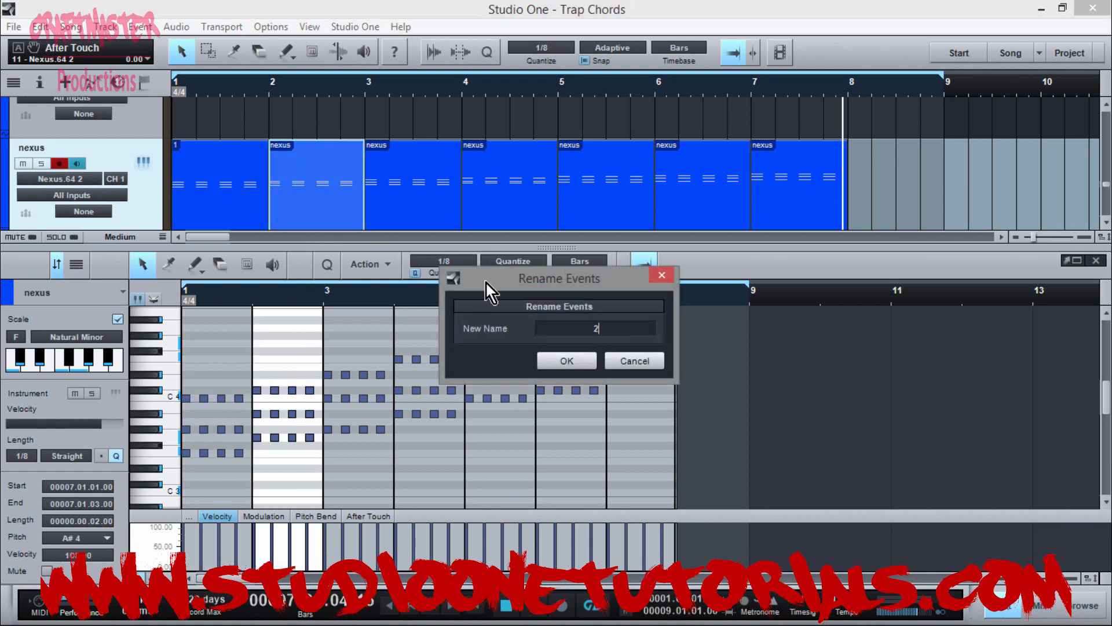
left_click(563, 370)
left_click(441, 208)
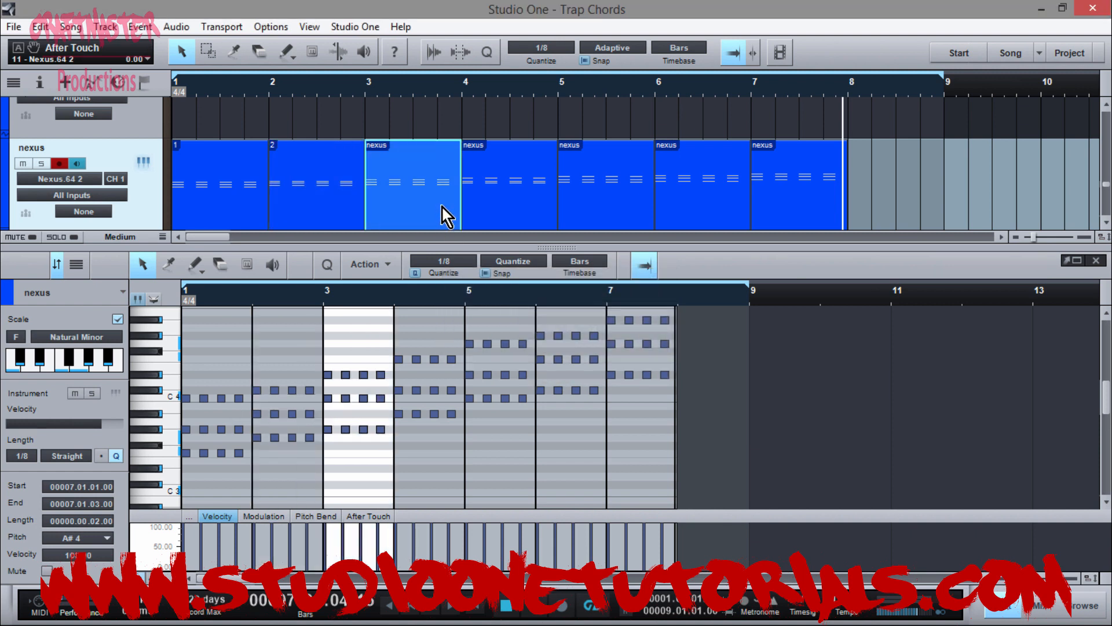
key("shift+r")
type("3")
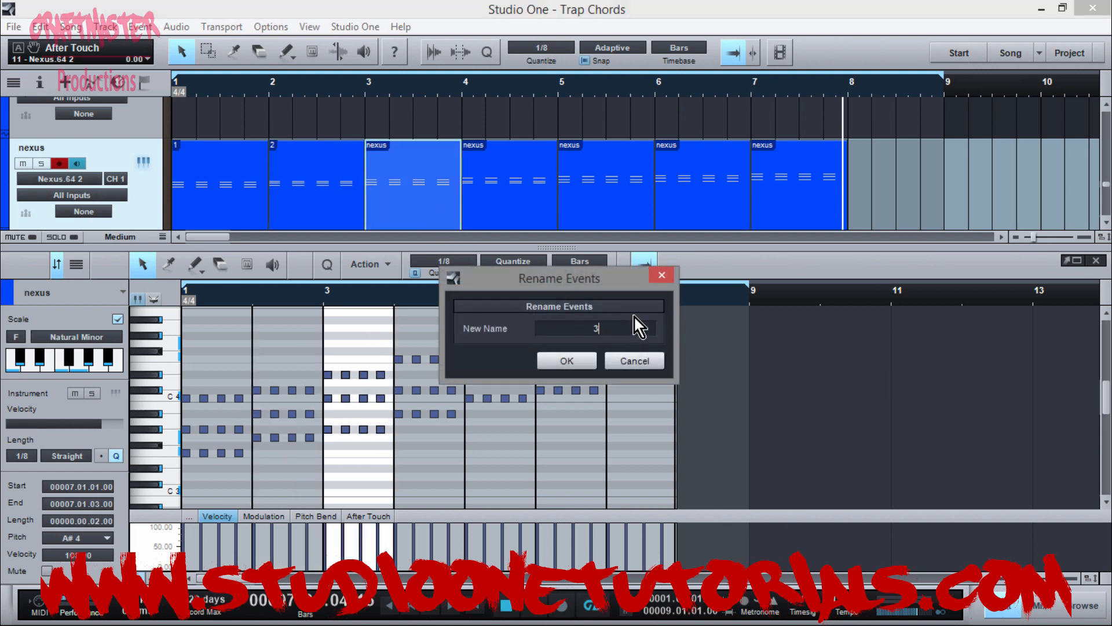
left_click(571, 359)
Rename the nexus event in bar 4 as 4 and the one in bar 5 as 5.
left_click(527, 157)
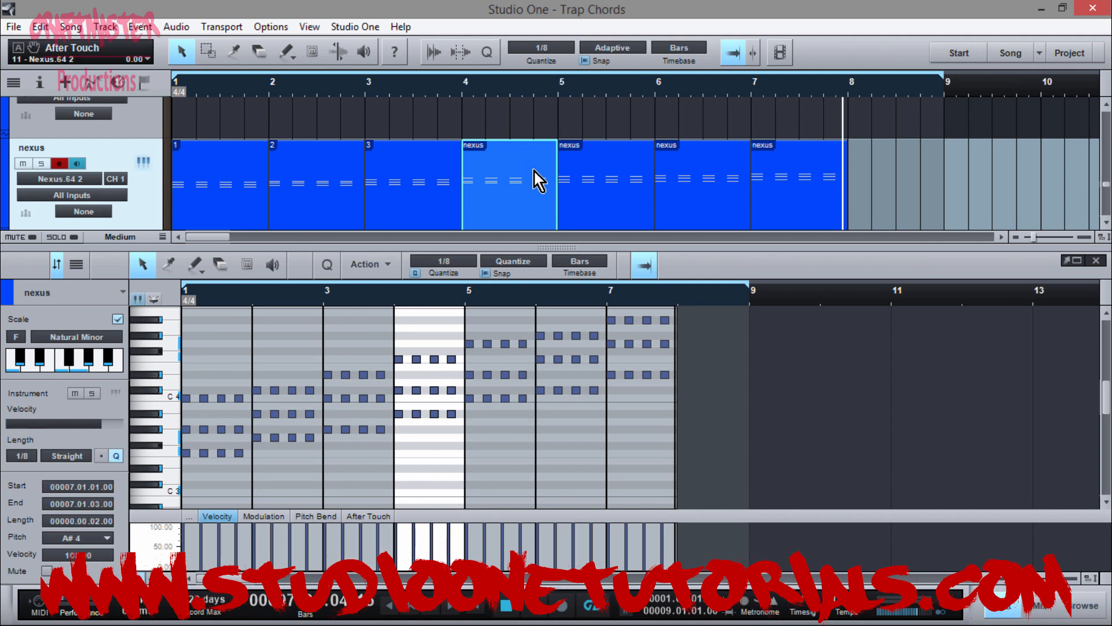
key("shift+r")
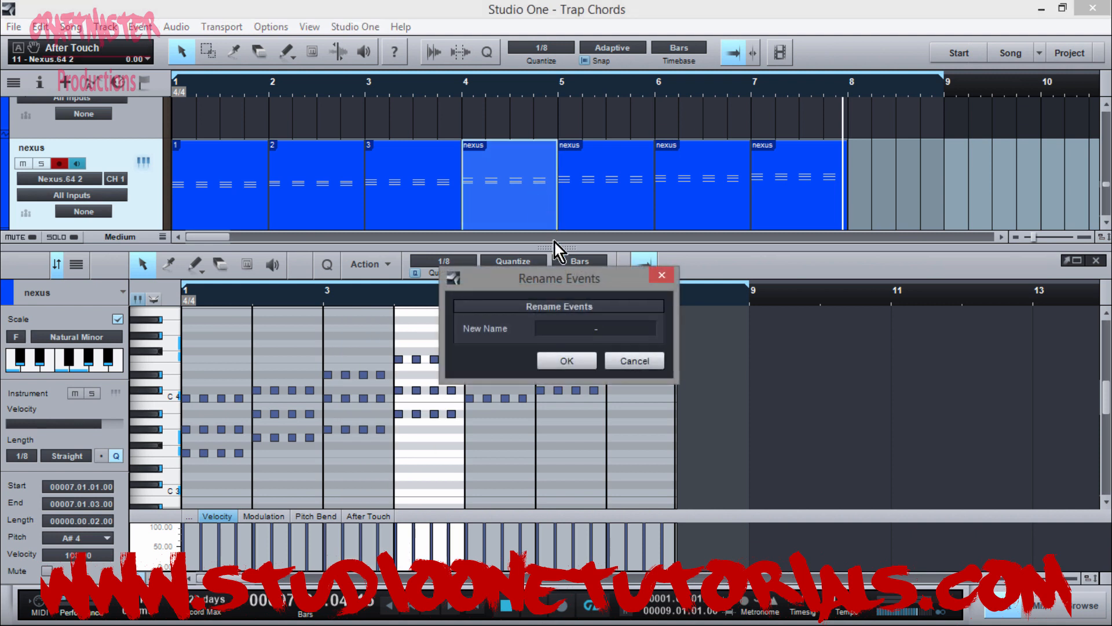
type("4")
left_click(554, 363)
left_click(596, 162)
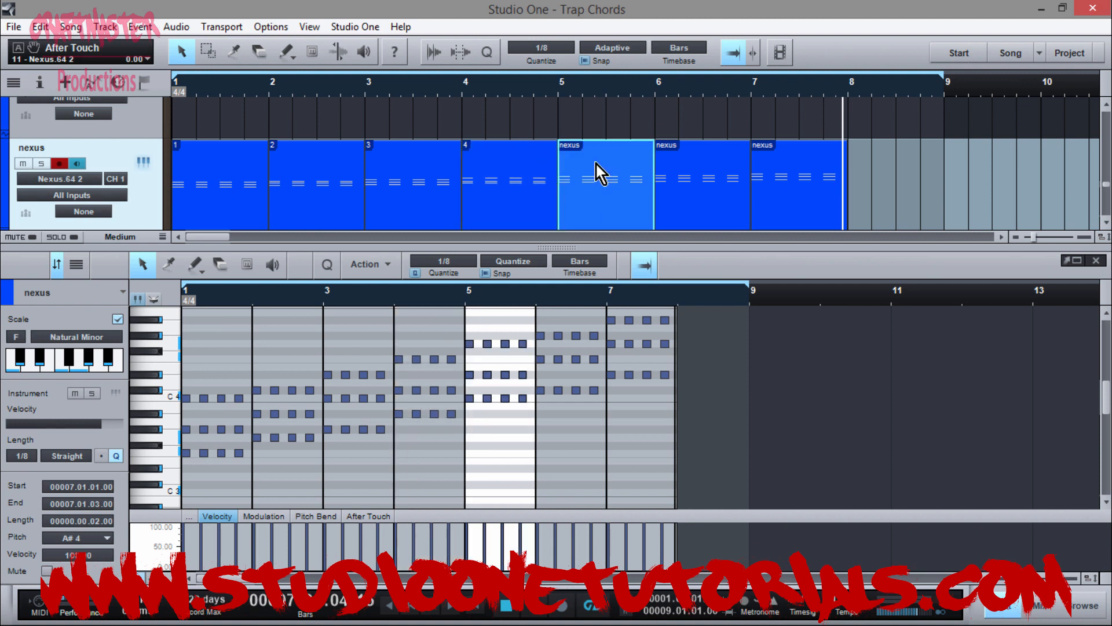
key("shift+r")
key("BackSpace")
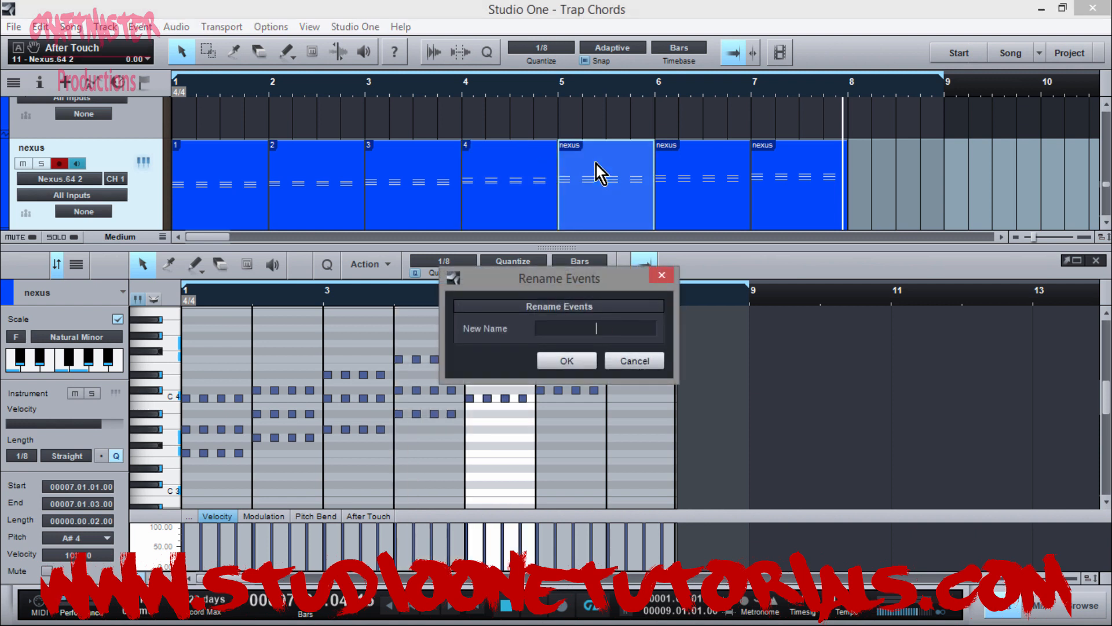
type("5")
left_click(566, 361)
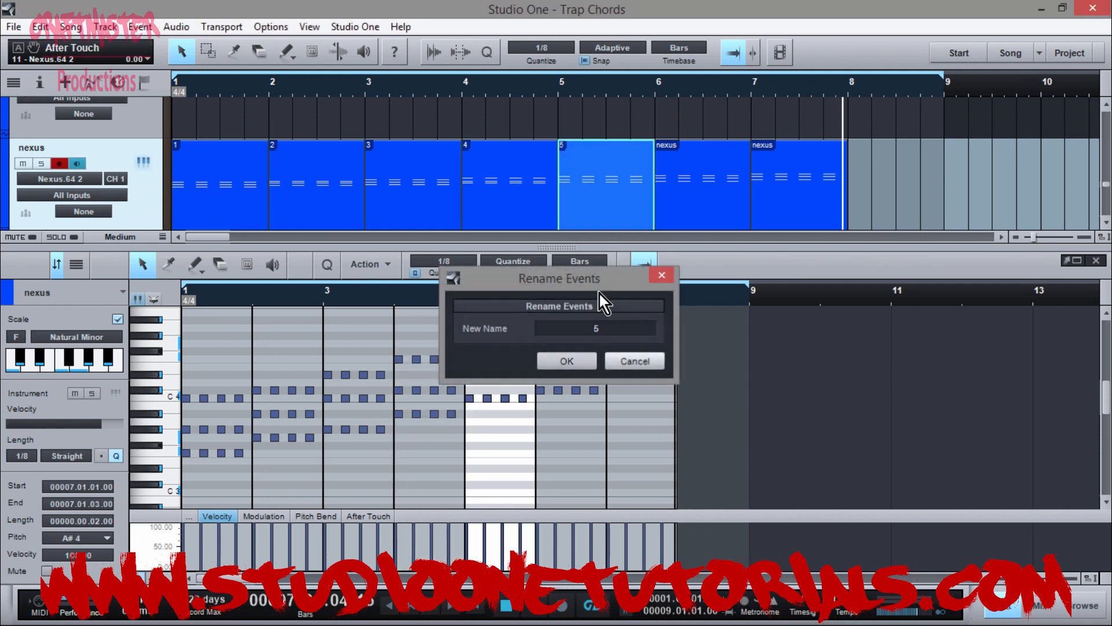
Rename the nexus event in bar 6 as 6 and the one in bar 7 as 7.
left_click(692, 159)
key("shift+r")
type("6")
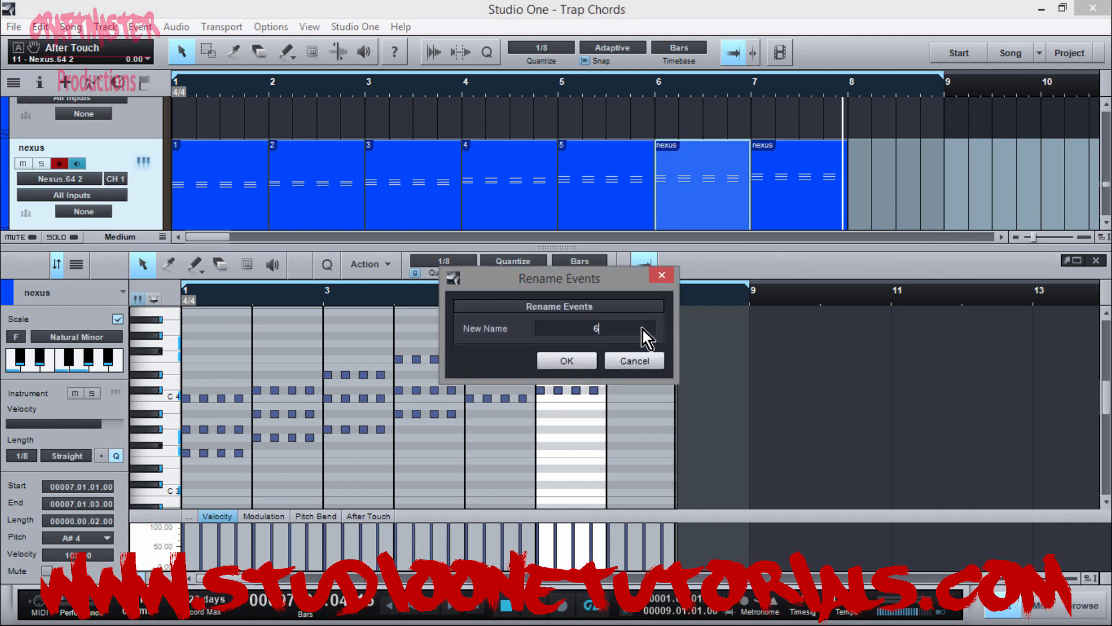
left_click(568, 363)
left_click(804, 160)
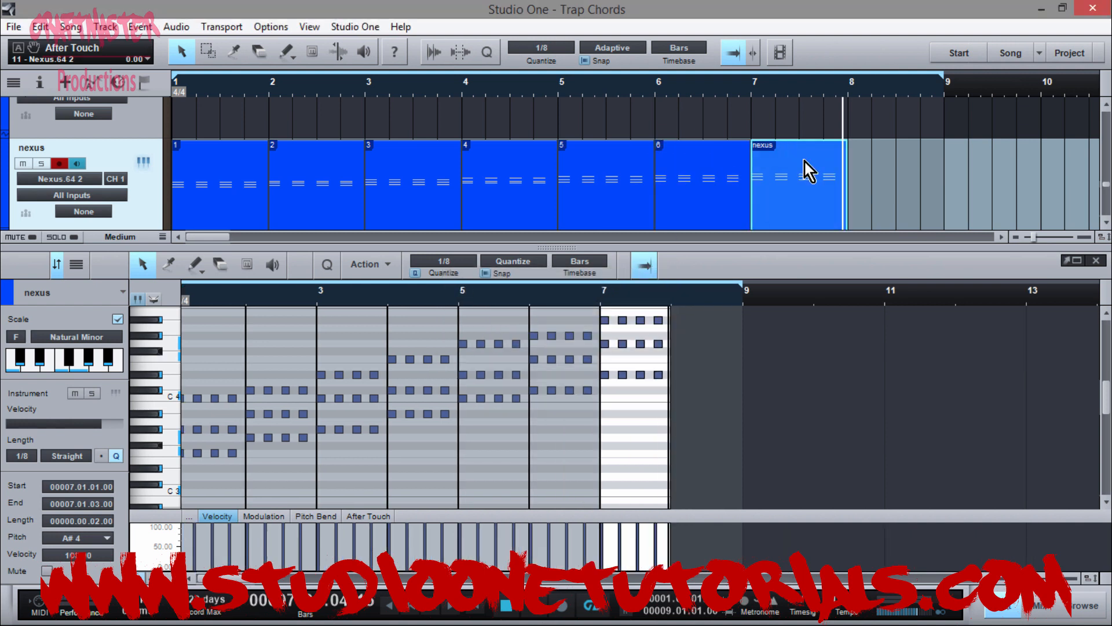
key("shift+r")
type("7")
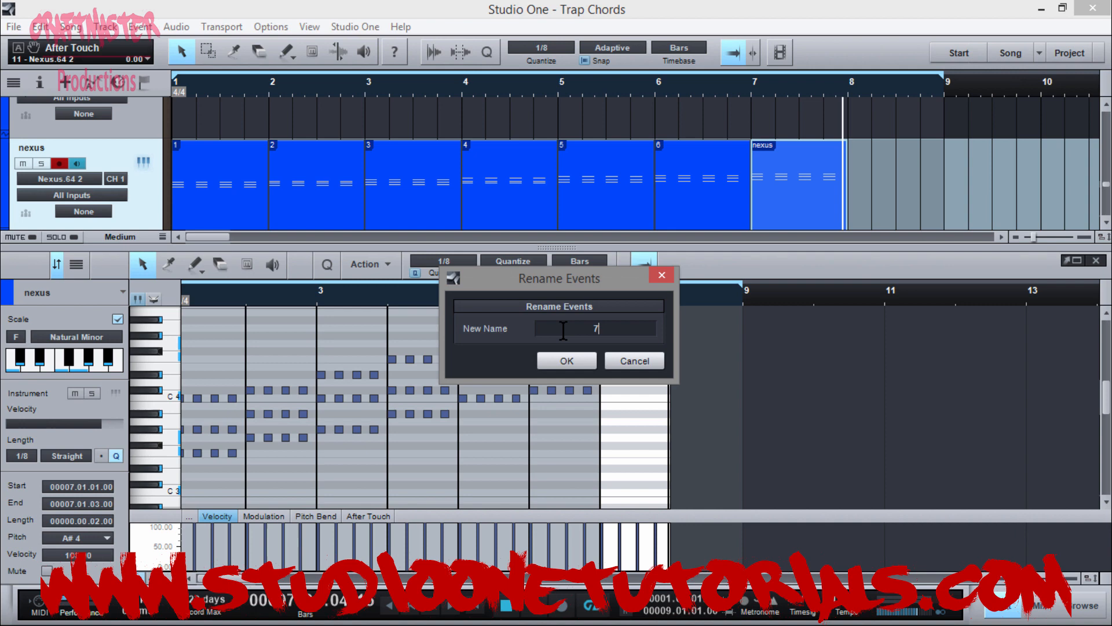
left_click(569, 368)
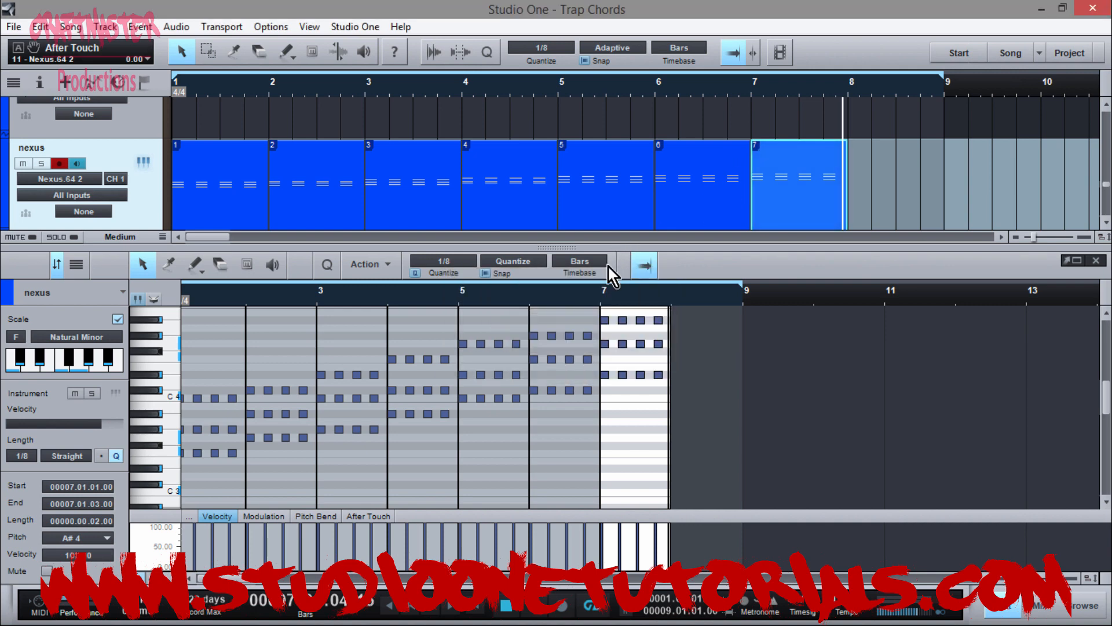
left_click_drag(501, 248, 501, 436)
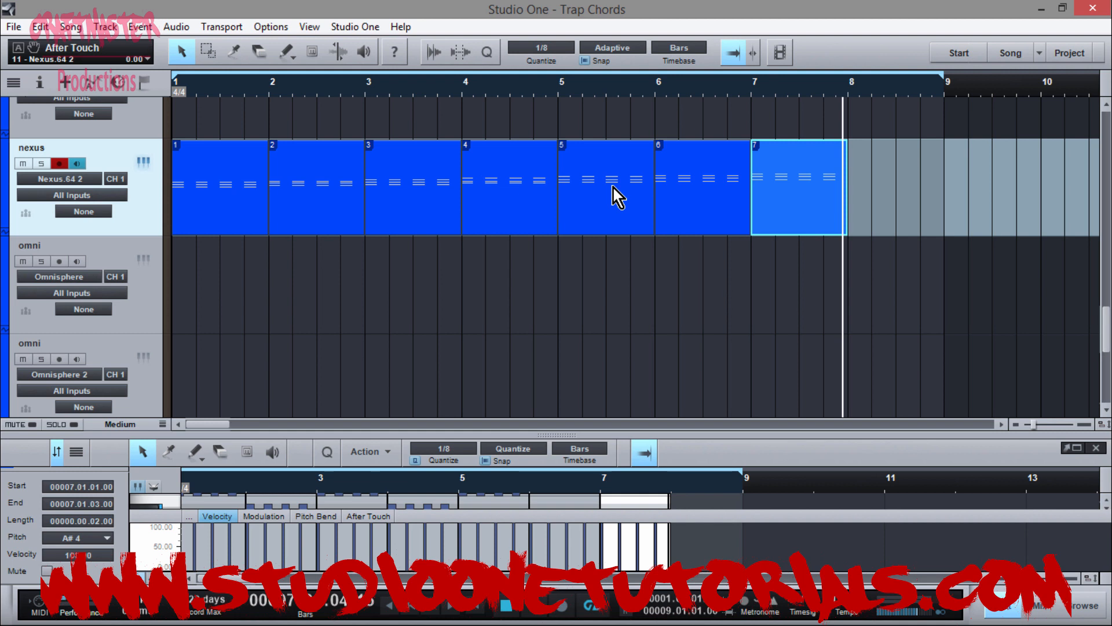
Move the nexus events 2 to 7 together so they start at bar 11, leaving only event 1 in bar 1.
scroll(502, 127, "down", 2)
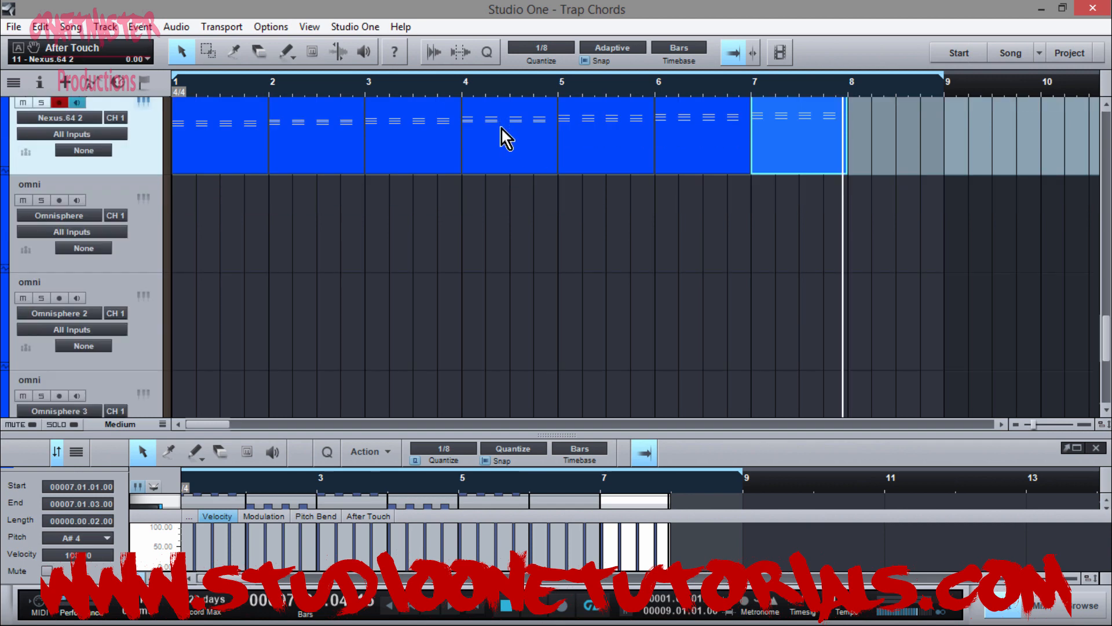
scroll(506, 173, "up", 4)
left_click_drag(491, 83, 497, 68)
left_click_drag(530, 394, 609, 270)
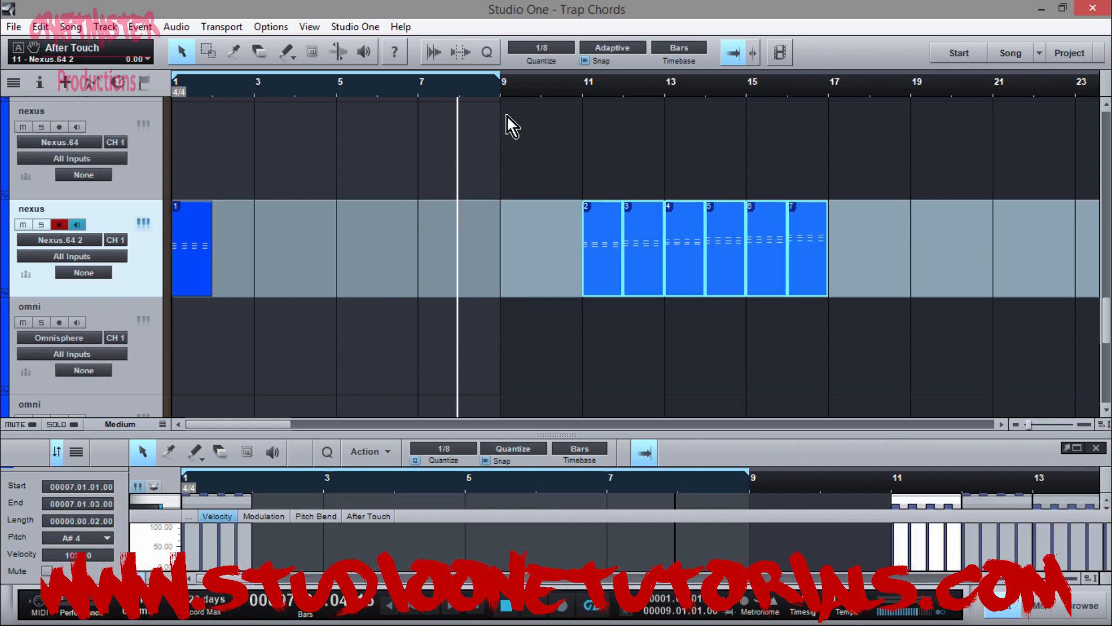
Place event 4 in bar 2 behind event 1, end the loop range at bar 3, and play the two-chord loop.
mouse_move(504, 85)
left_mouse_down()
mouse_move(323, 137)
mouse_move(340, 149)
left_mouse_up()
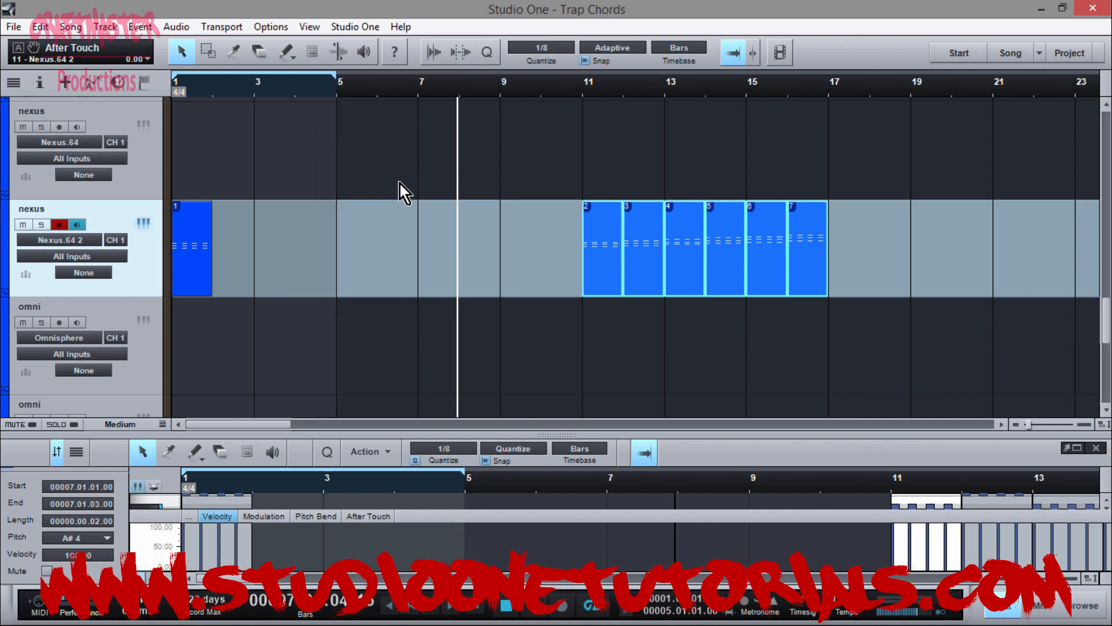
left_click(551, 165)
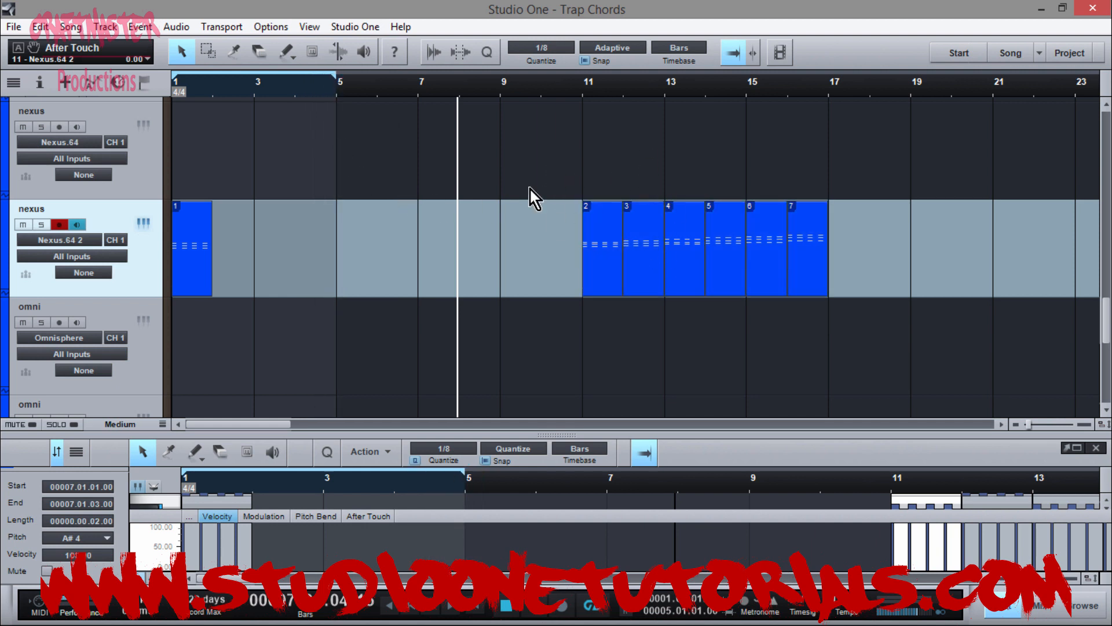
left_click_drag(677, 222, 230, 228)
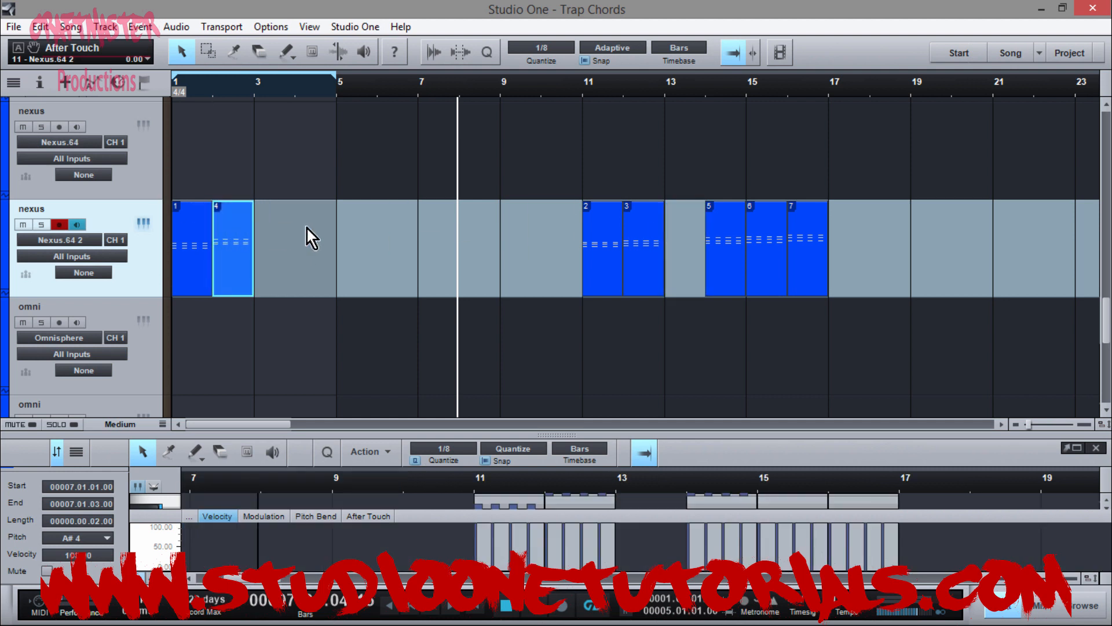
mouse_move(338, 78)
left_mouse_down()
mouse_move(268, 87)
mouse_move(255, 105)
left_mouse_up()
key("space")
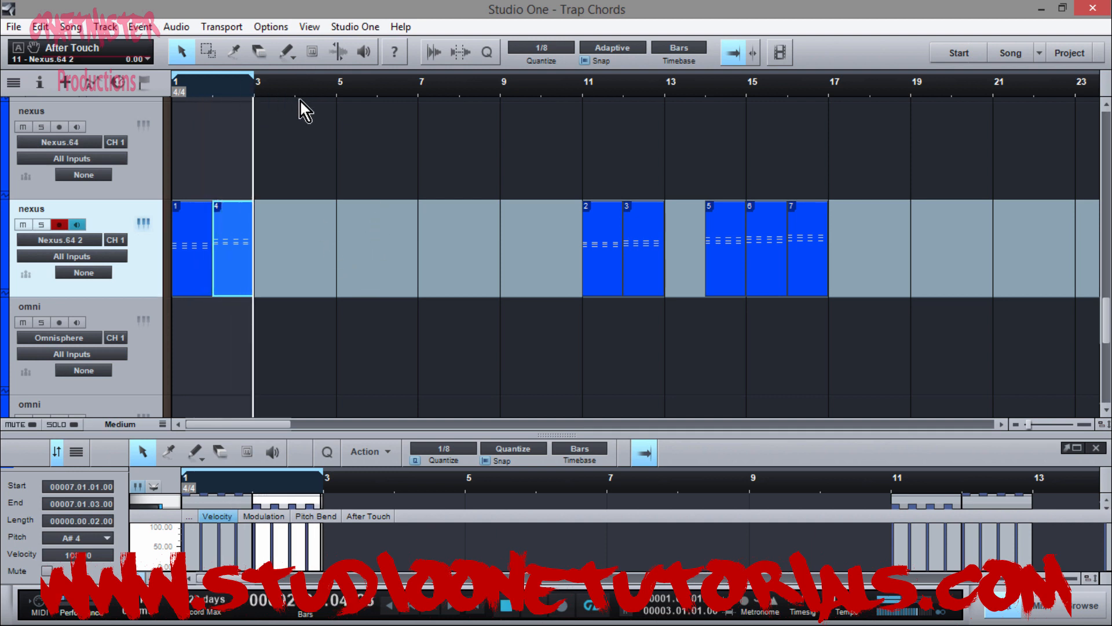
Extend the loop to bar 5, copy event 1 to bar 3, move event 5 to bar 4, and play the 1-4-1-5 progression.
mouse_move(242, 81)
left_mouse_down()
mouse_move(247, 107)
mouse_move(251, 84)
mouse_move(330, 89)
left_mouse_up()
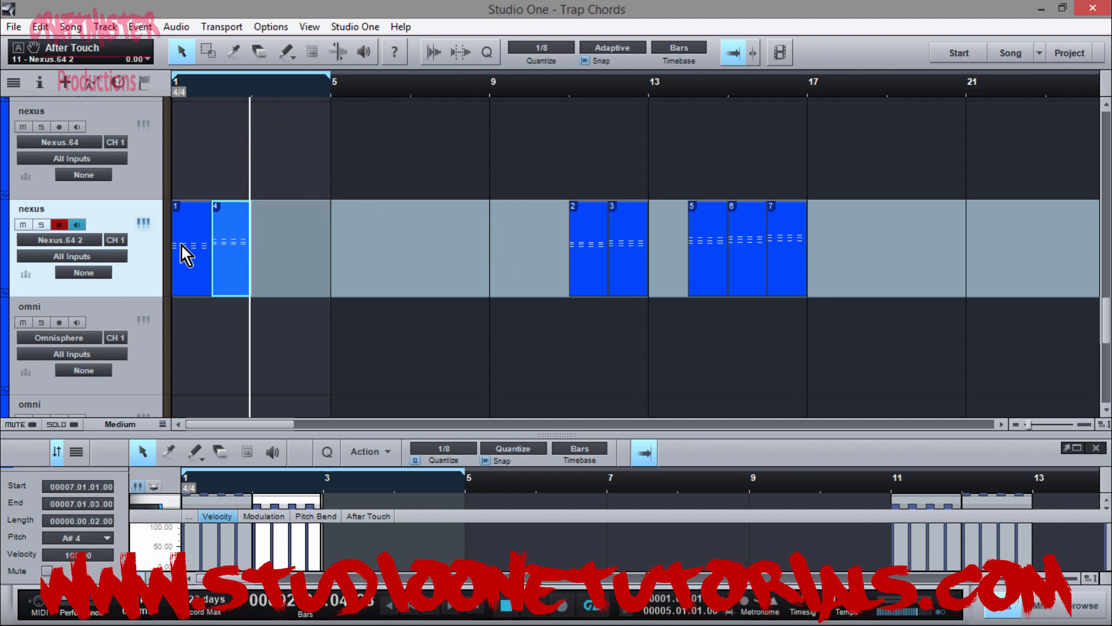
left_click_drag(180, 247, 260, 261)
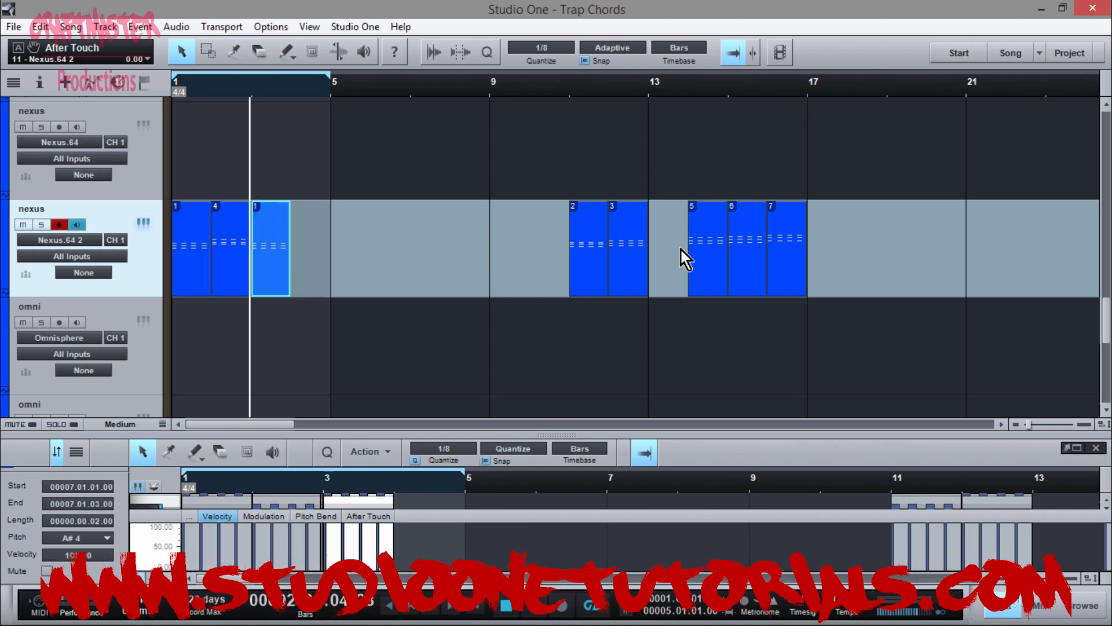
left_click_drag(698, 250, 313, 244)
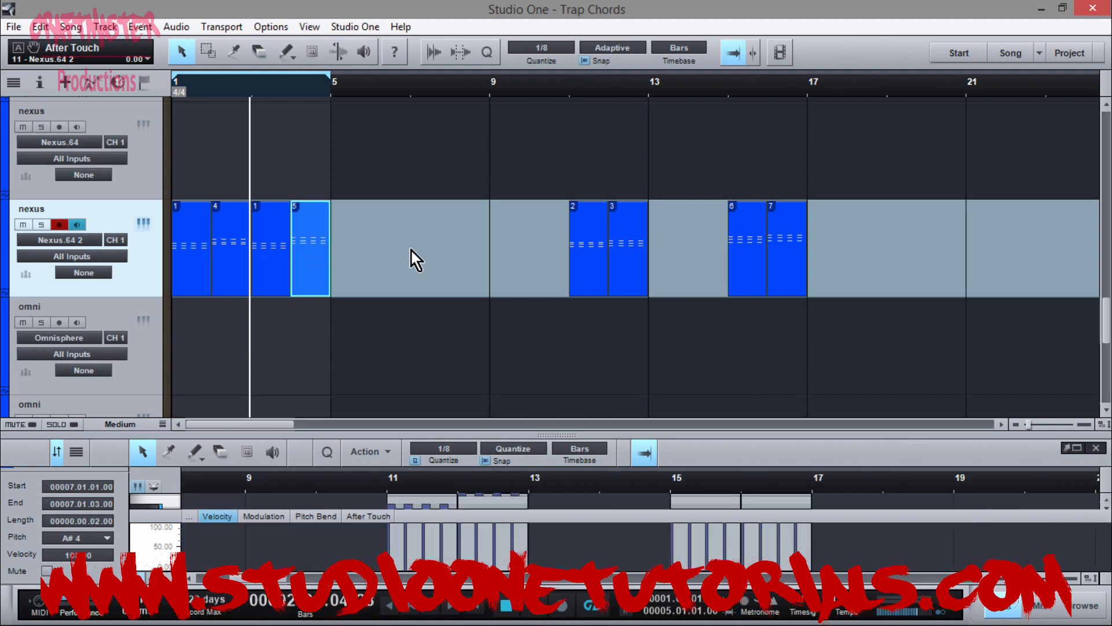
key("space")
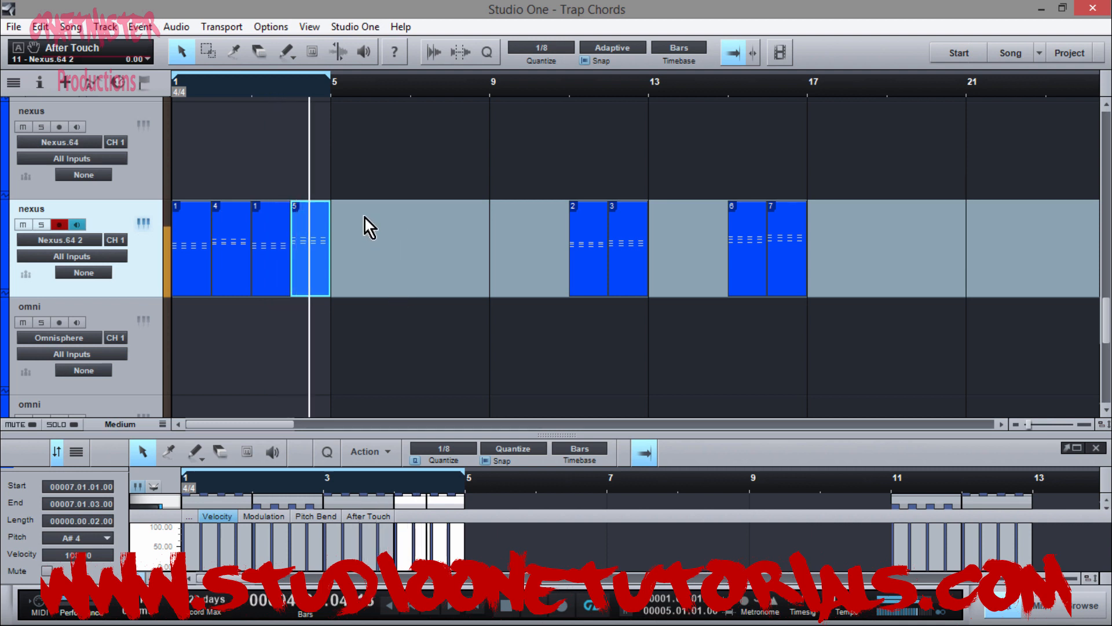
Rearrange bars 1 to 4 as 1-6-4-5, parking the second event 1 midway through bar 6, and play the progression from the start.
left_click_drag(277, 242, 404, 262)
left_click_drag(237, 255, 281, 263)
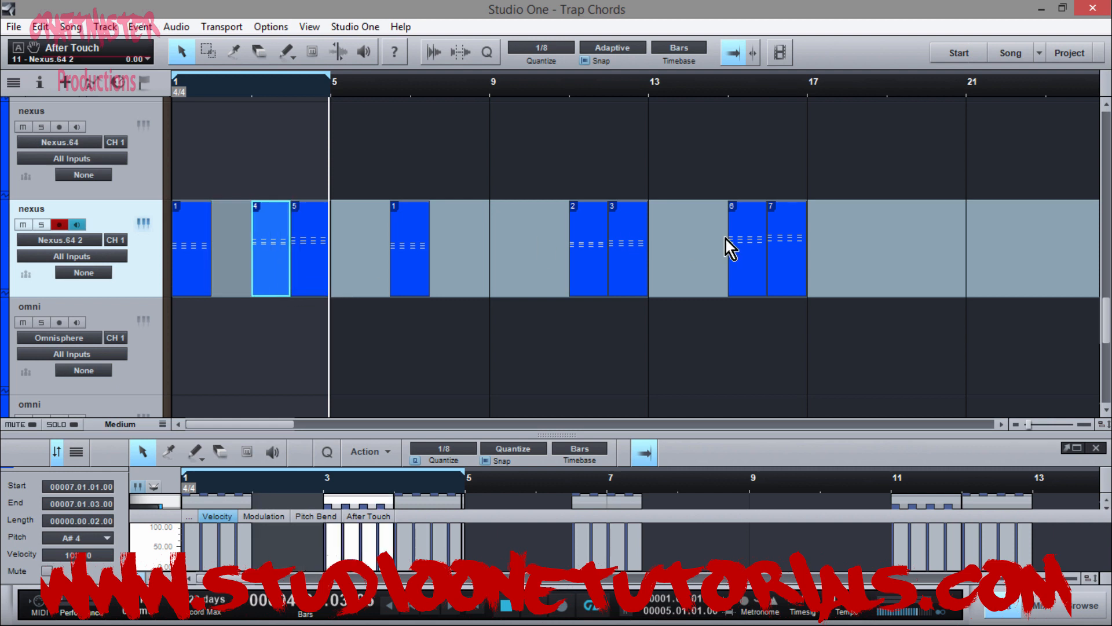
left_click_drag(747, 235, 228, 255)
key("comma")
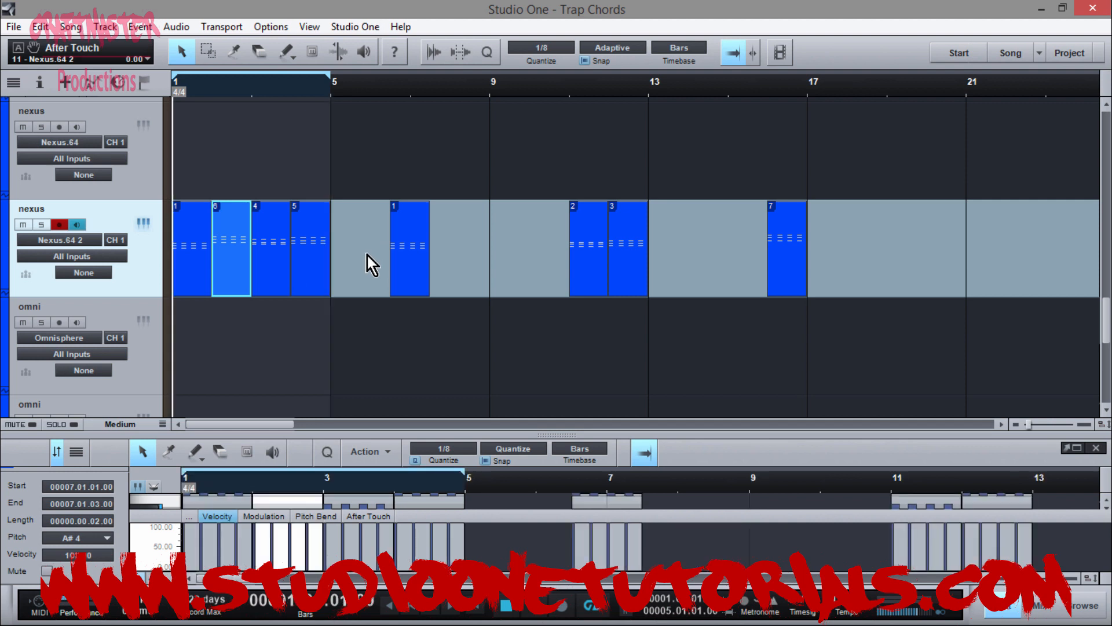
key("space")
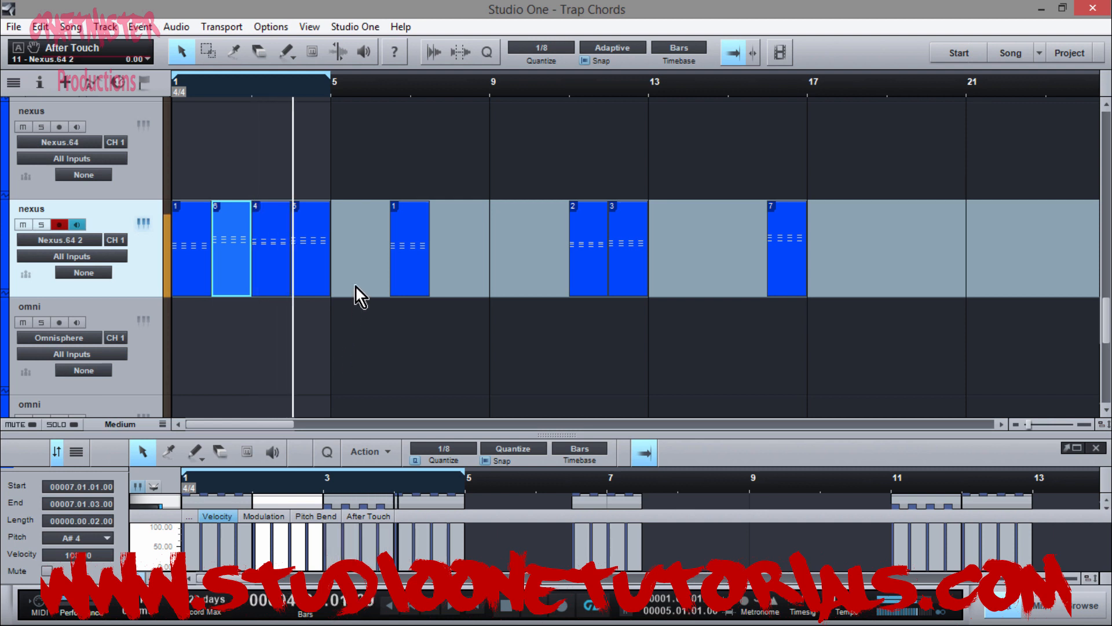
Reorder the events in bars 2 and 3 to make a 1-4-6-5 progression and play it.
key("space")
left_click_drag(277, 270, 231, 270)
left_click_drag(315, 264, 275, 288)
key("space")
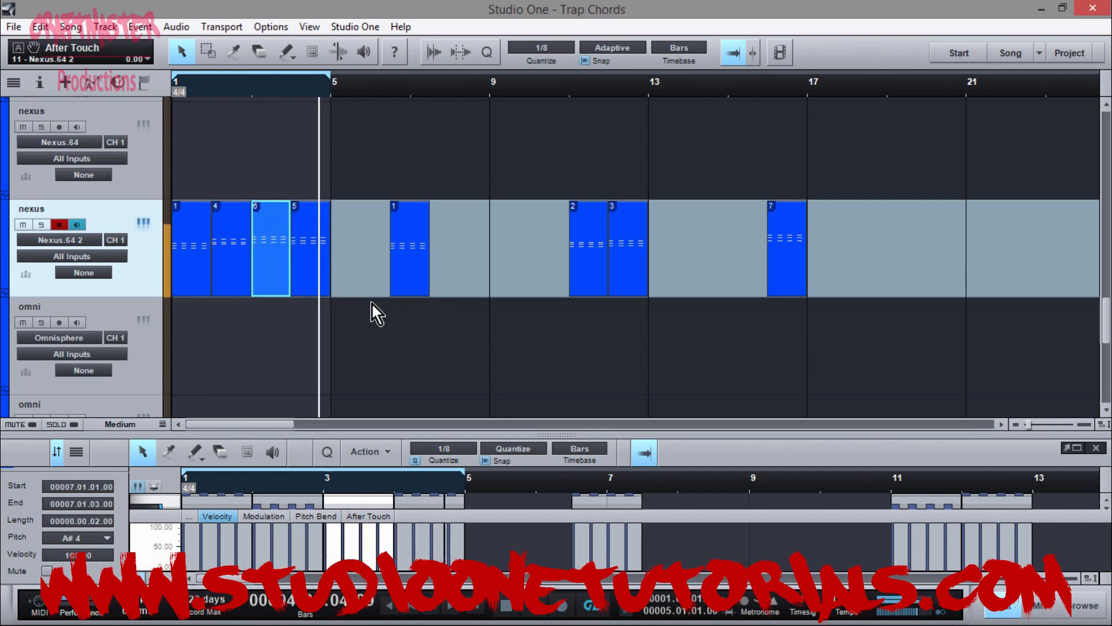
Move event 1 from bar 1 to bar 5 and put event 7 in bar 1 in its place.
left_click_drag(197, 259, 355, 259)
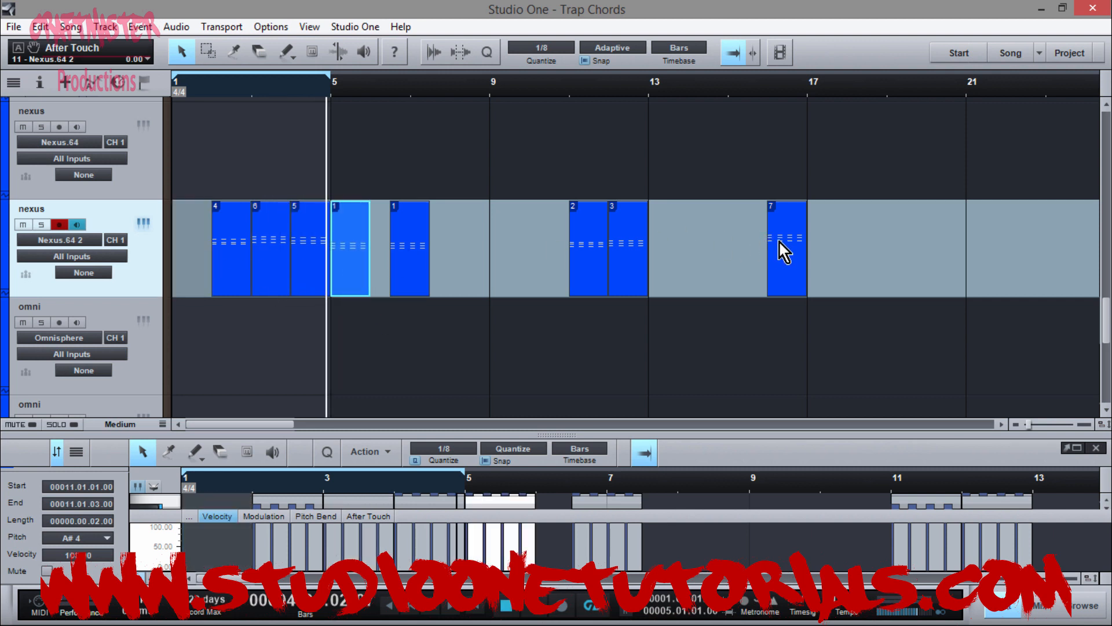
left_click_drag(780, 242, 183, 265)
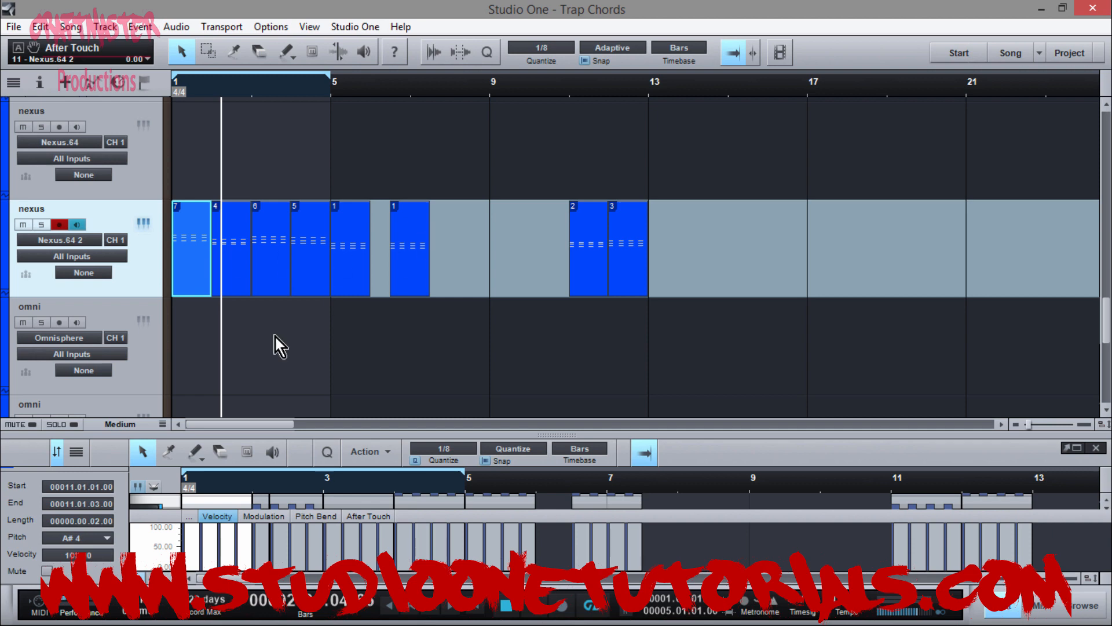
Enlarge the note editor and fit its view to the chord notes from bar 1 to bar 11.
left_click_drag(294, 434, 307, 280)
scroll(334, 413, "down", 4)
scroll(336, 412, "up", 1)
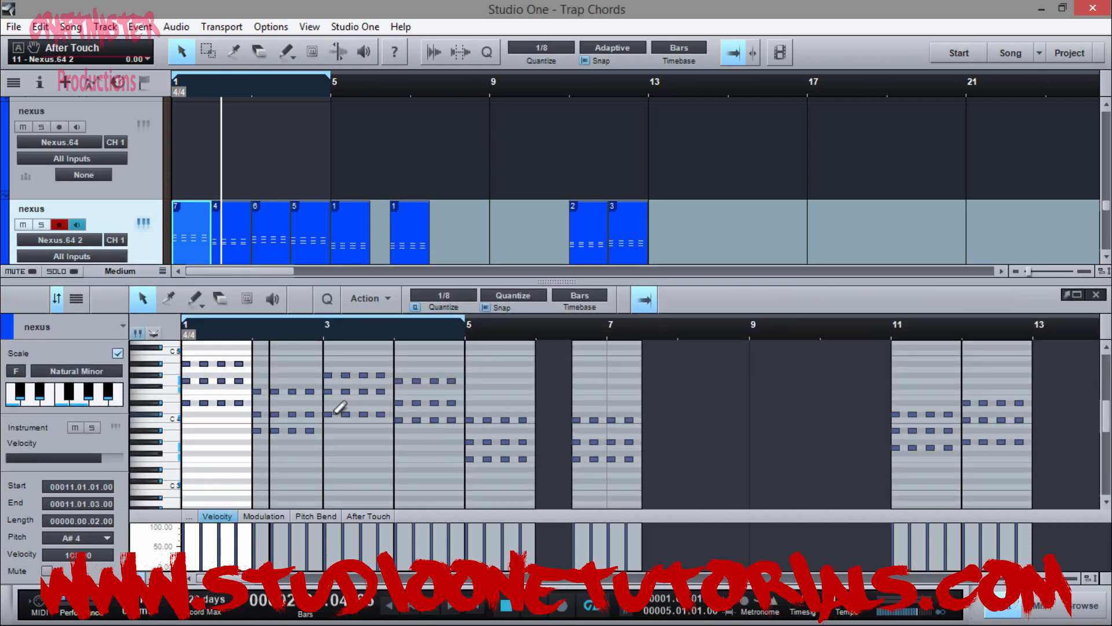
scroll(264, 363, "down", 1)
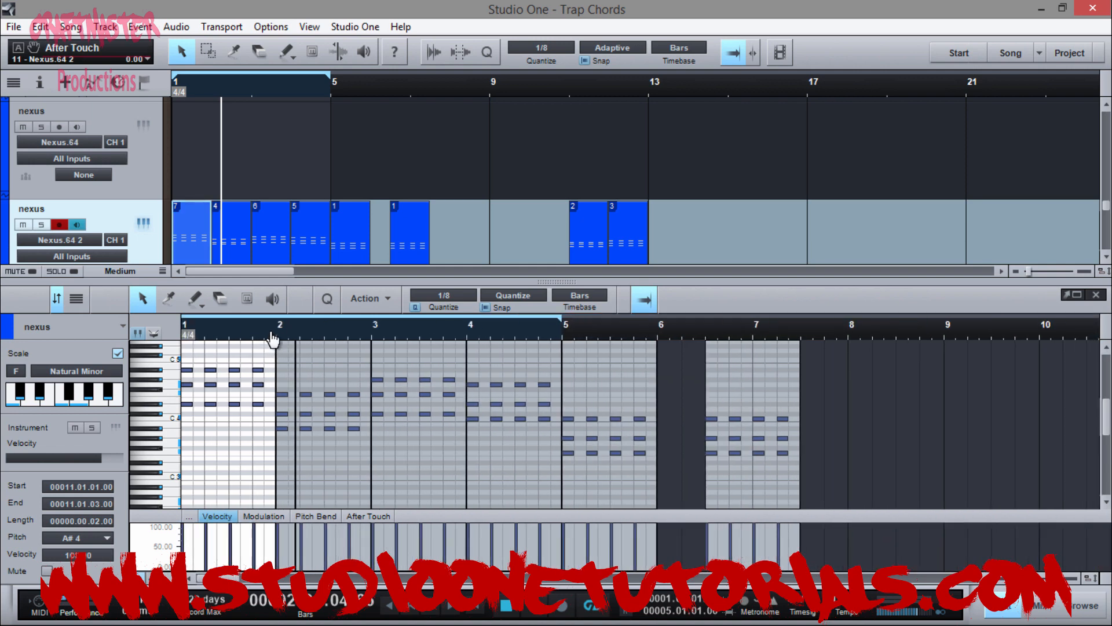
scroll(338, 464, "up", 1)
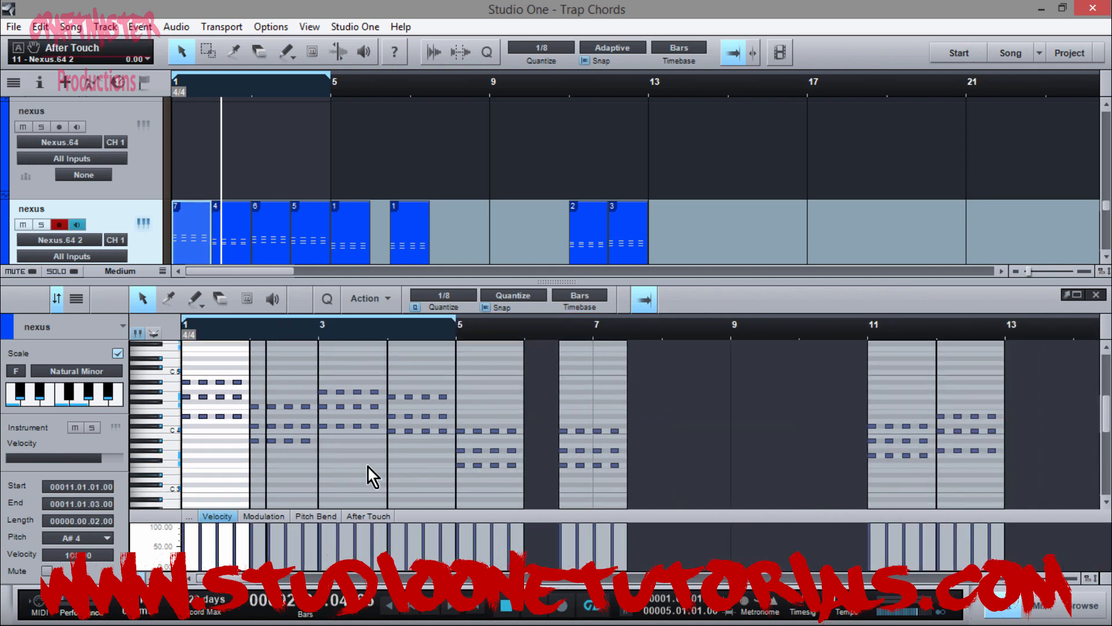
scroll(326, 343, "up", 2)
left_click_drag(328, 346, 329, 340)
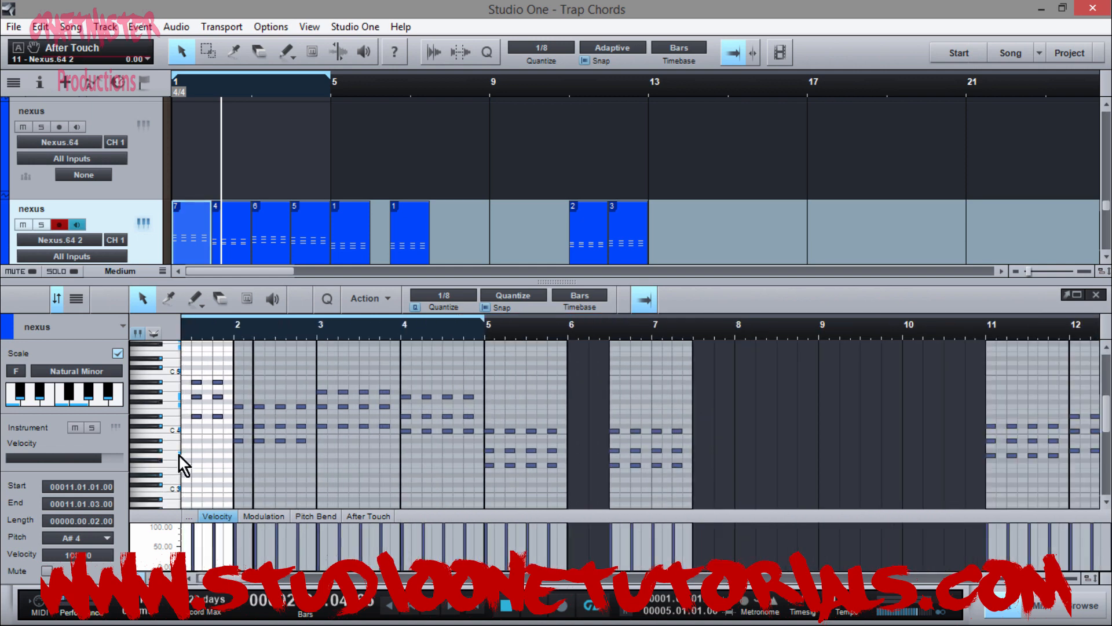
left_click_drag(231, 579, 164, 566)
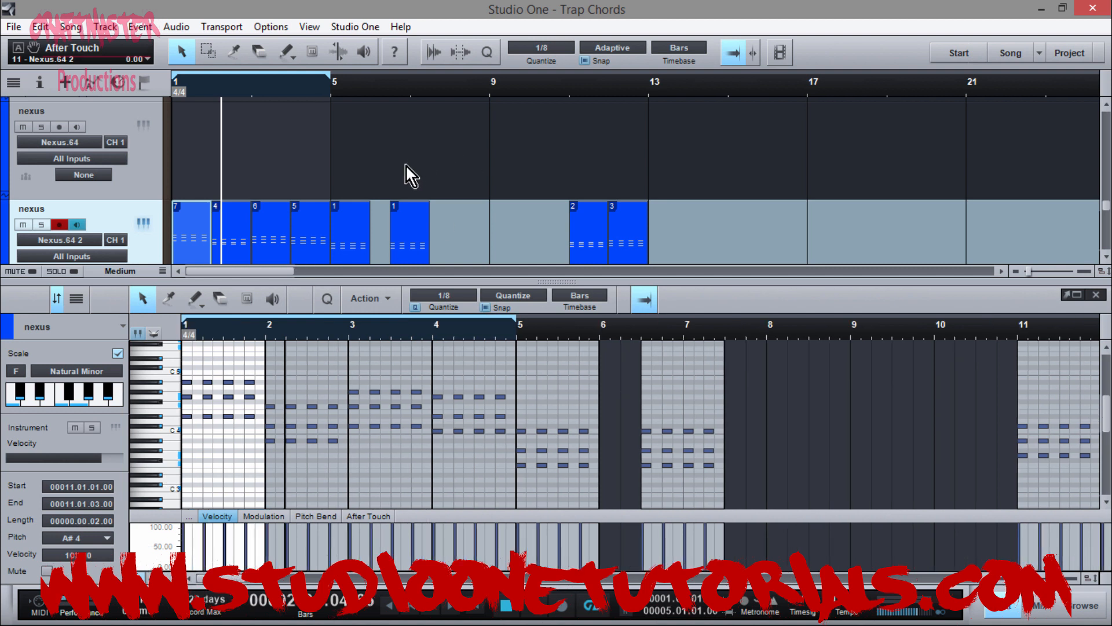
Move event 1 from bar 5 to bar 9 and play the 7-4-6-5 progression from the start.
left_click_drag(350, 231, 510, 232)
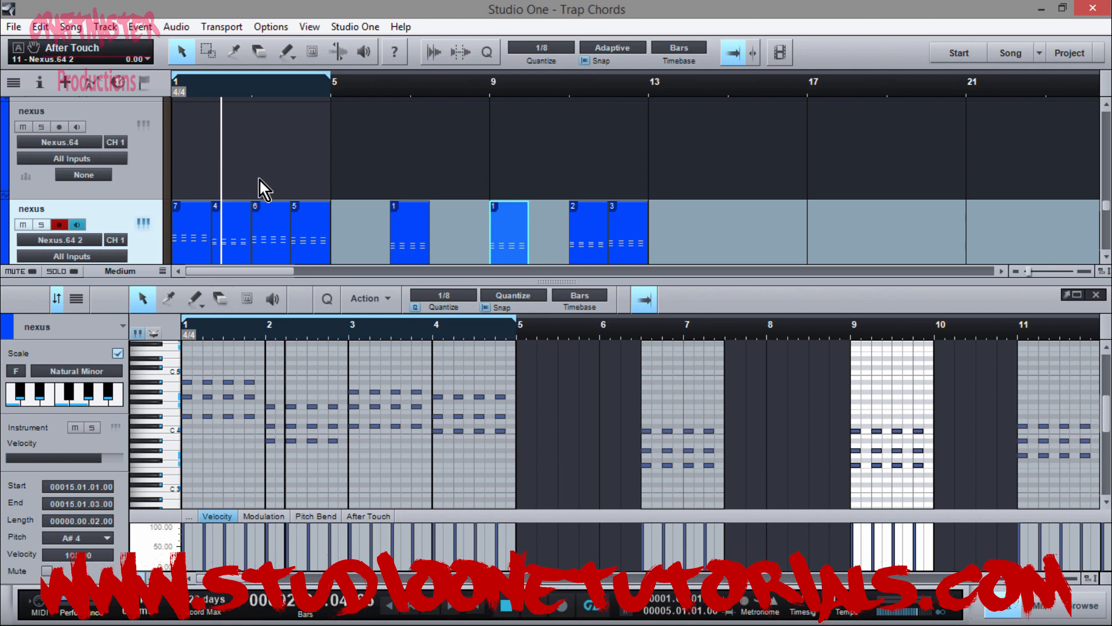
key("comma")
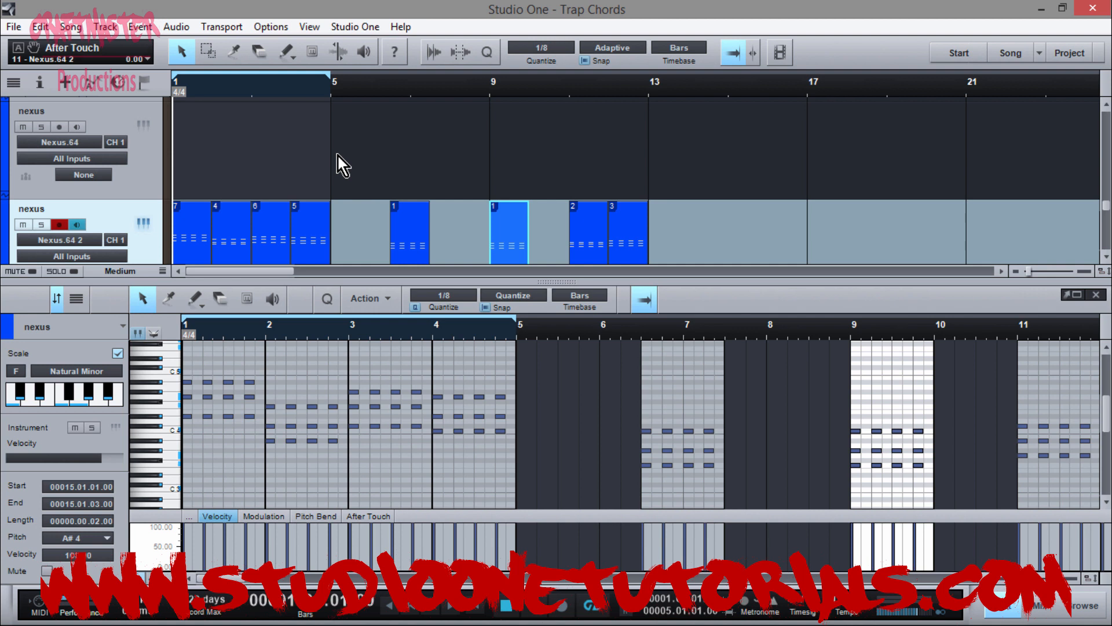
key("space")
Lower the top notes of the chord in bar 1 by an octave to A# 3 and play the loop.
left_click_drag(285, 389, 137, 361)
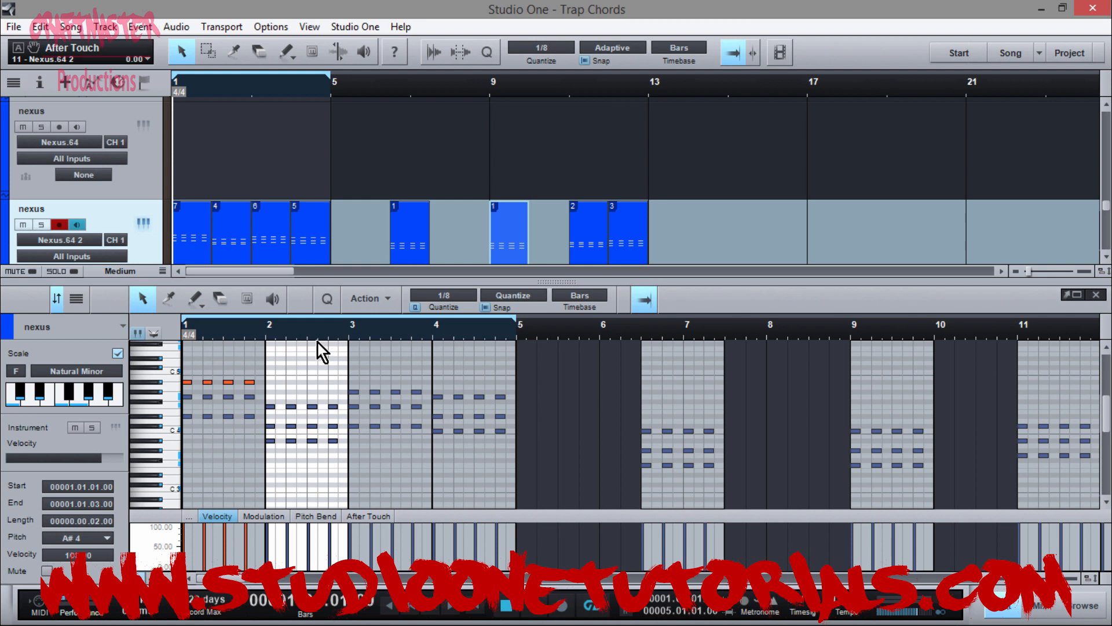
key("shift+Down")
key("space")
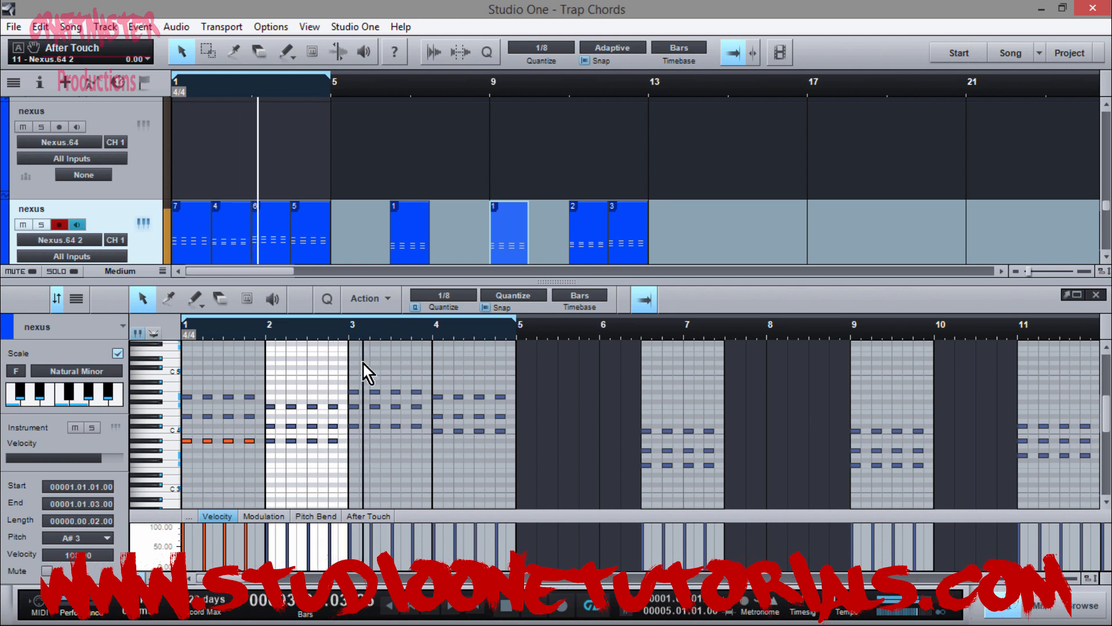
Lower the top notes of the chords in bars 3 and 4 by an octave, bar 4's to G 3, and play the loop.
left_click_drag(355, 366, 516, 401)
key("shift+Down")
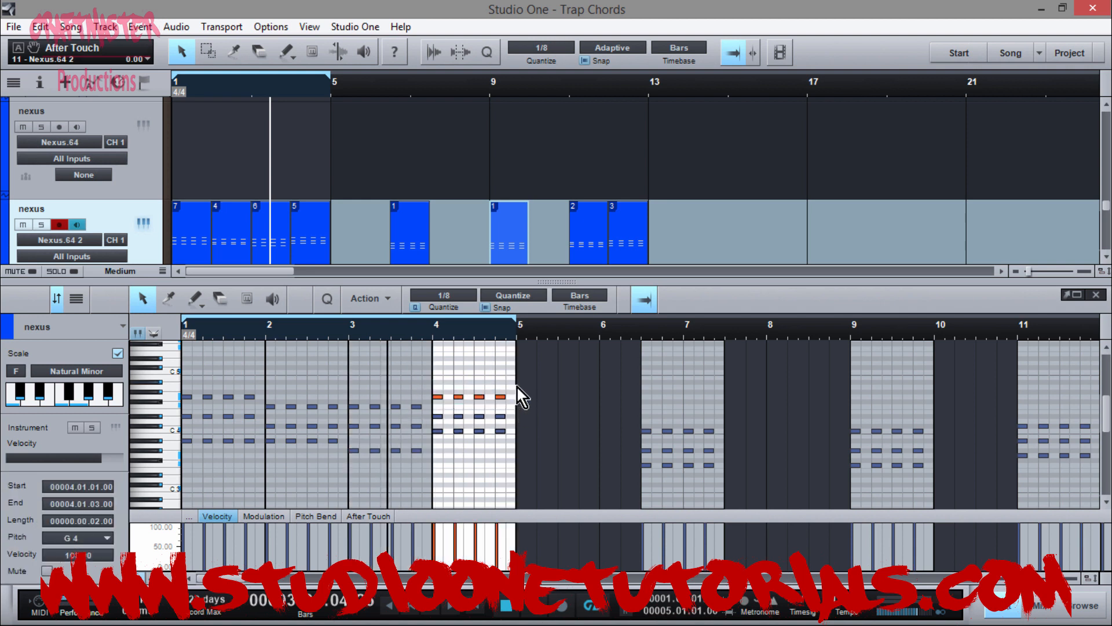
key("shift+Down")
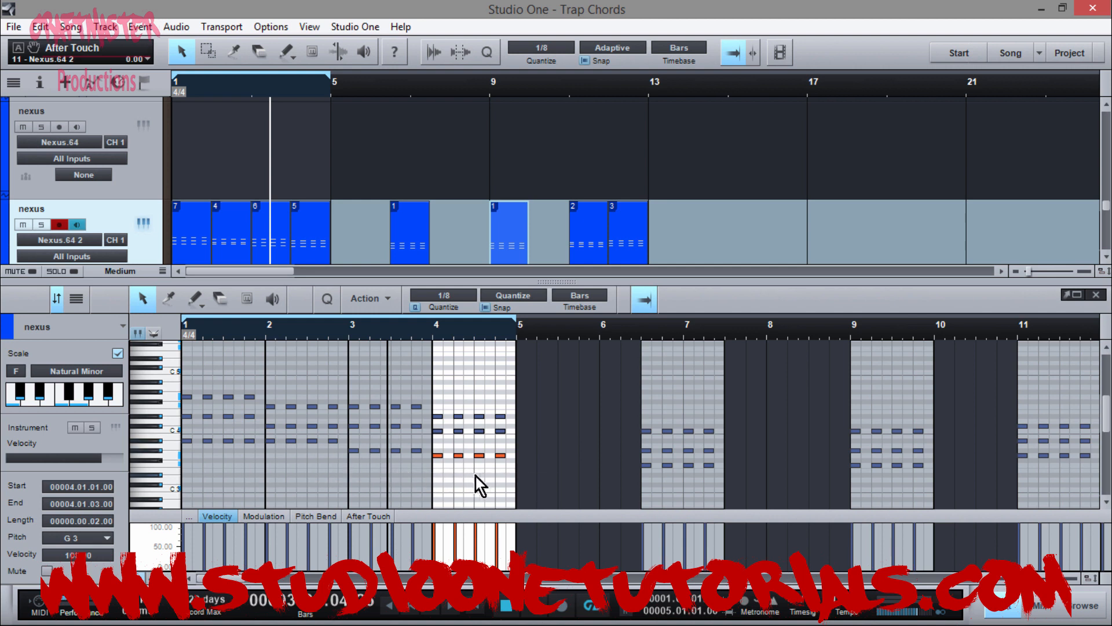
key("space")
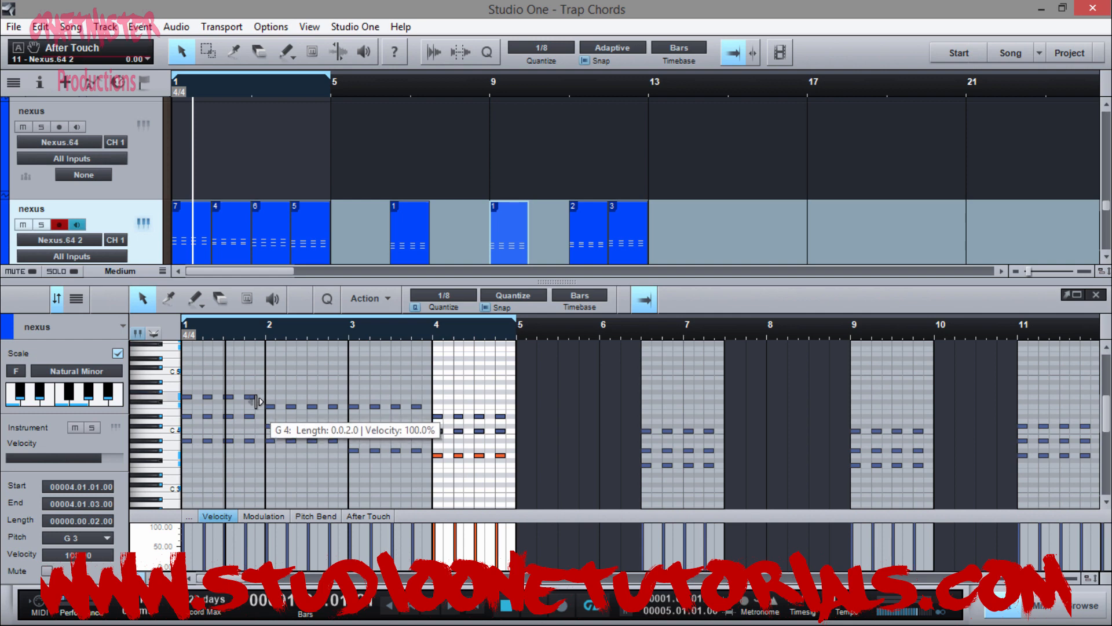
During loop playback, lower the highest notes of the bar 1 chord to G 3 and those of the bar 4 chord to D# 3.
left_click(238, 401)
left_click(168, 392)
key("shift+Down")
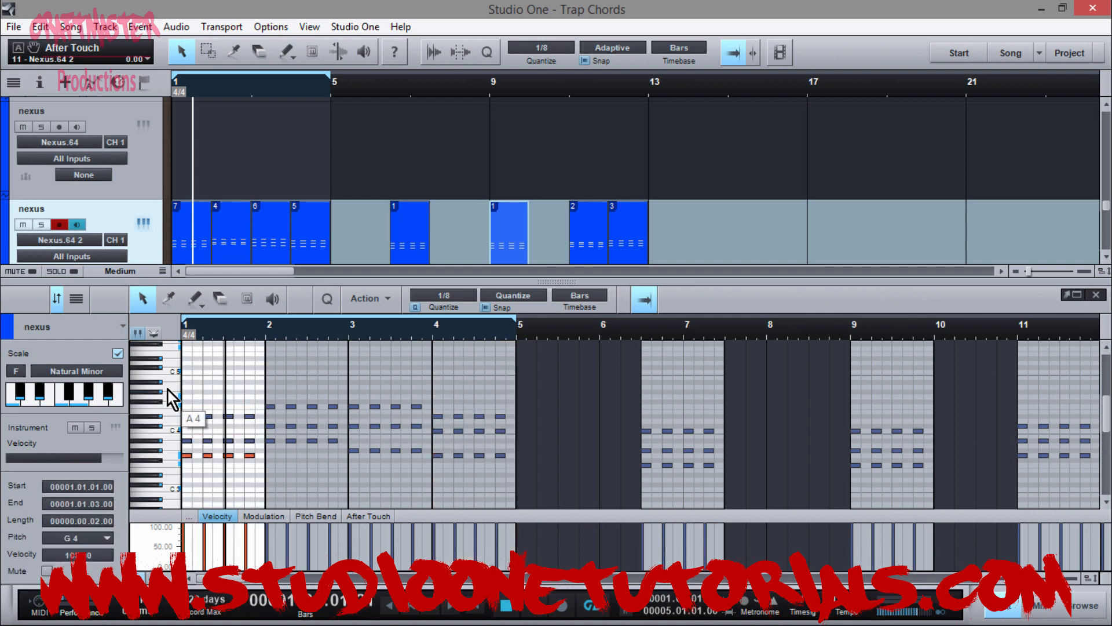
key("space")
key("F5")
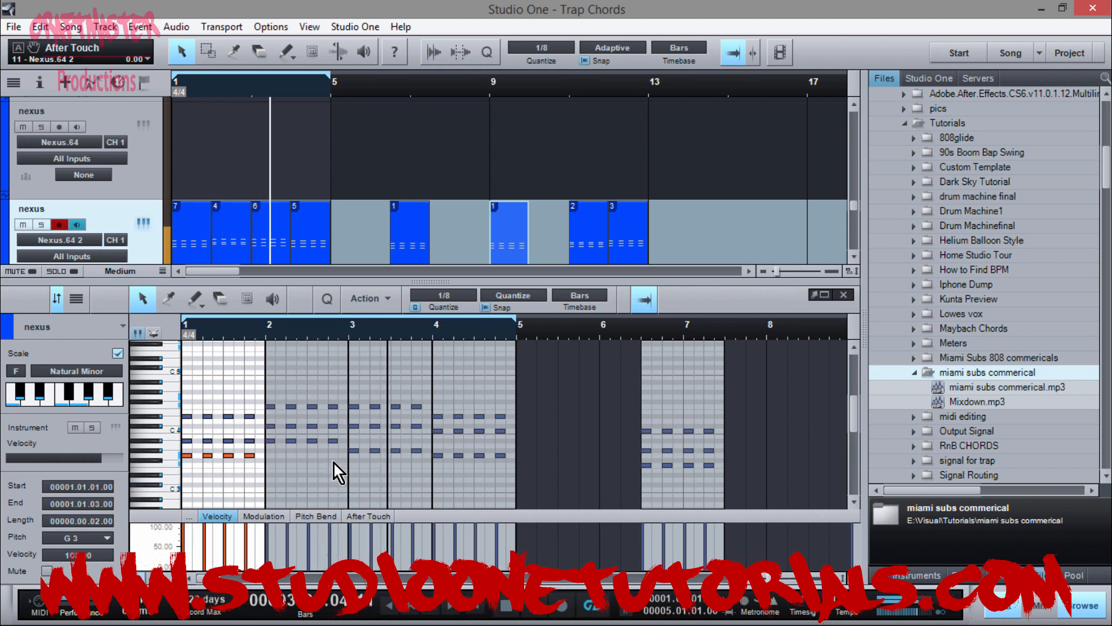
left_click(480, 416)
key("shift+Down")
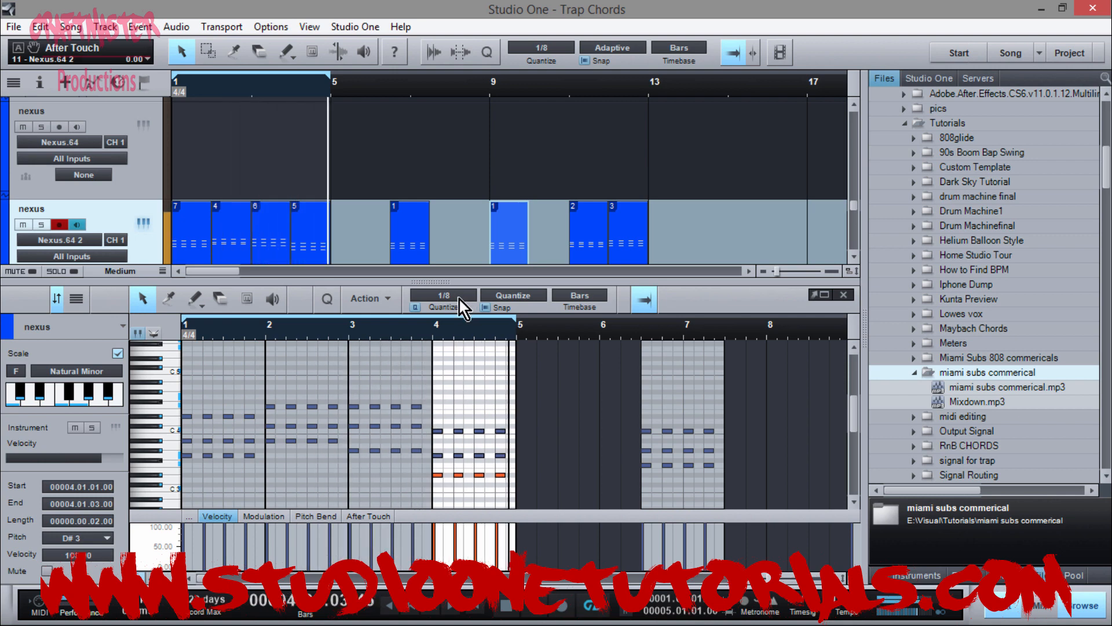
Rearrange the chord events into a 1-6-7-5 progression in bars 1 to 4, setting event 4 aside near bar 6, and play it.
left_click_drag(294, 91, 316, 98)
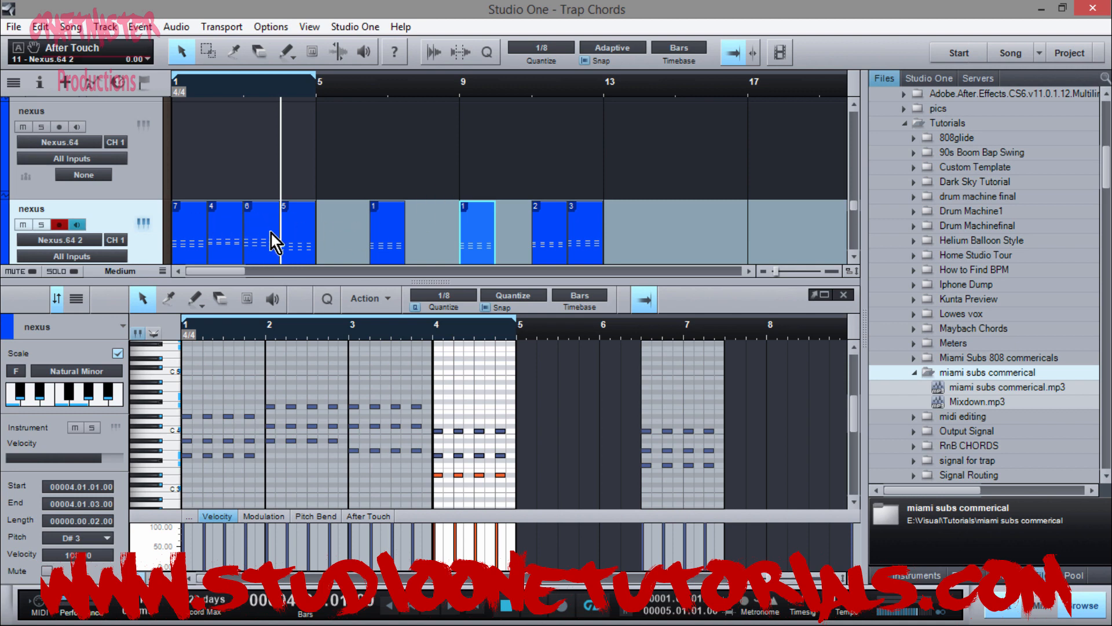
left_click_drag(311, 232, 671, 234)
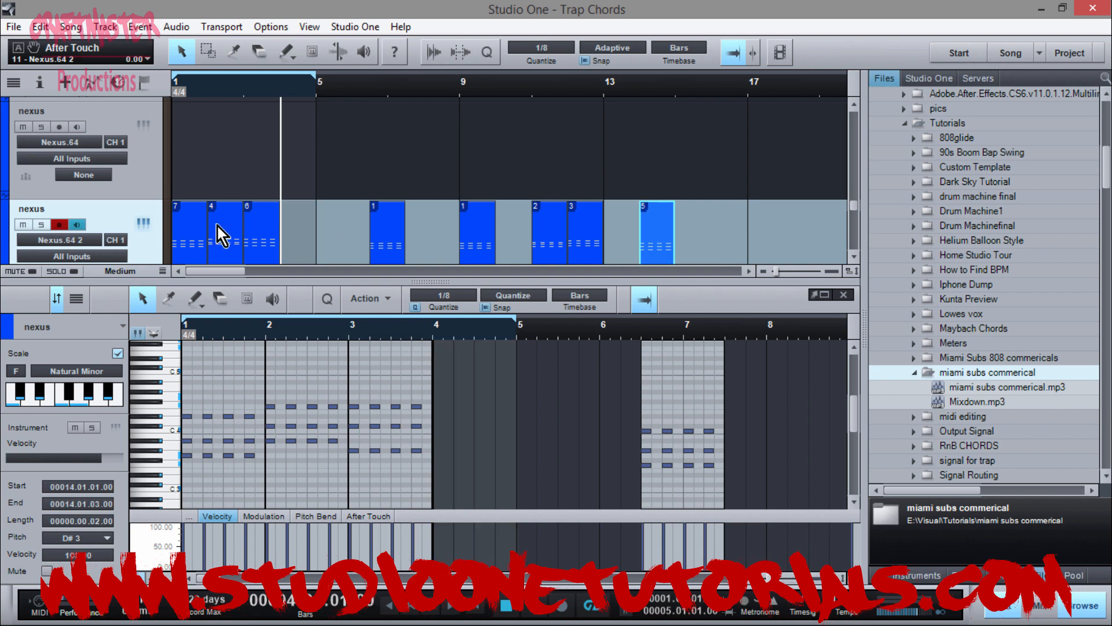
left_click_drag(192, 230, 309, 237)
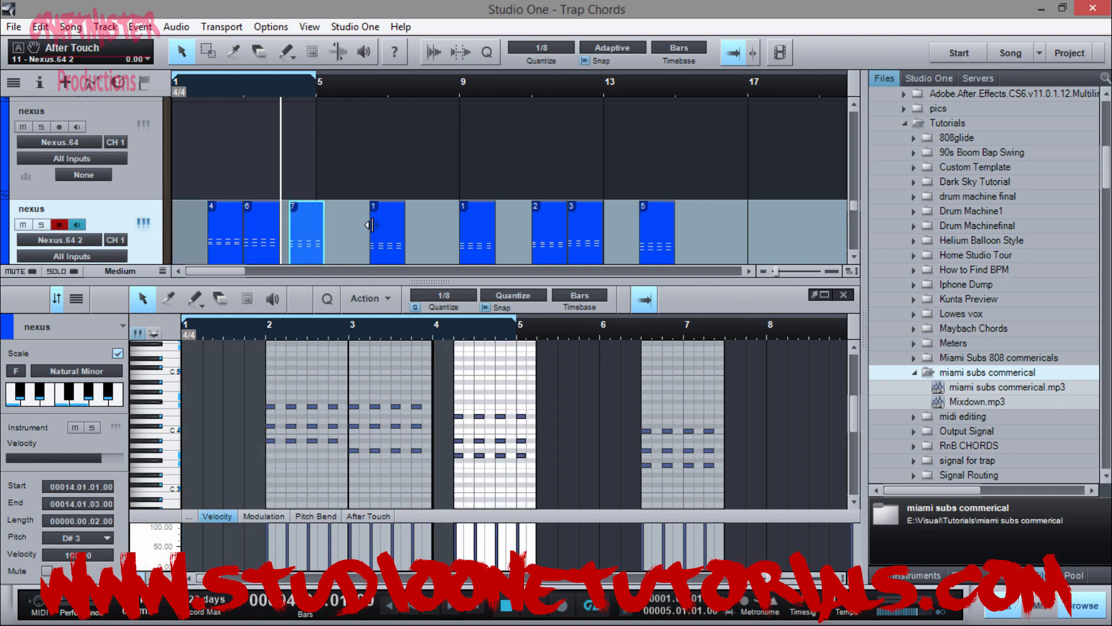
left_click(376, 229)
mouse_move(377, 229)
left_mouse_down()
mouse_move(175, 221)
mouse_move(371, 224)
left_mouse_up()
left_click_drag(263, 233, 228, 235)
left_click_drag(313, 232, 265, 238)
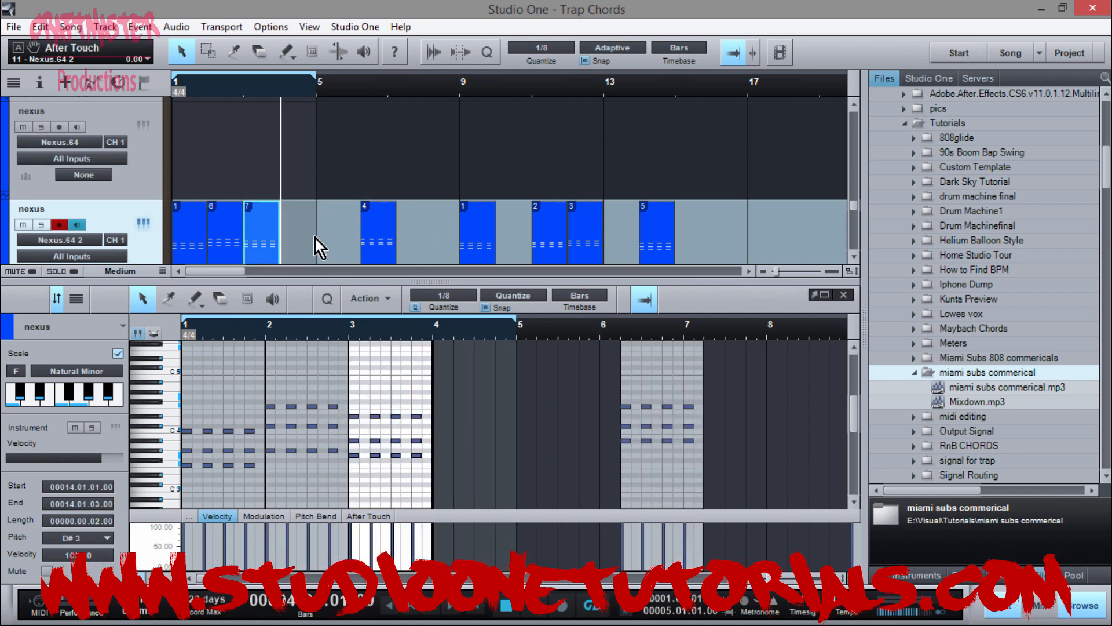
left_click_drag(649, 229, 303, 227)
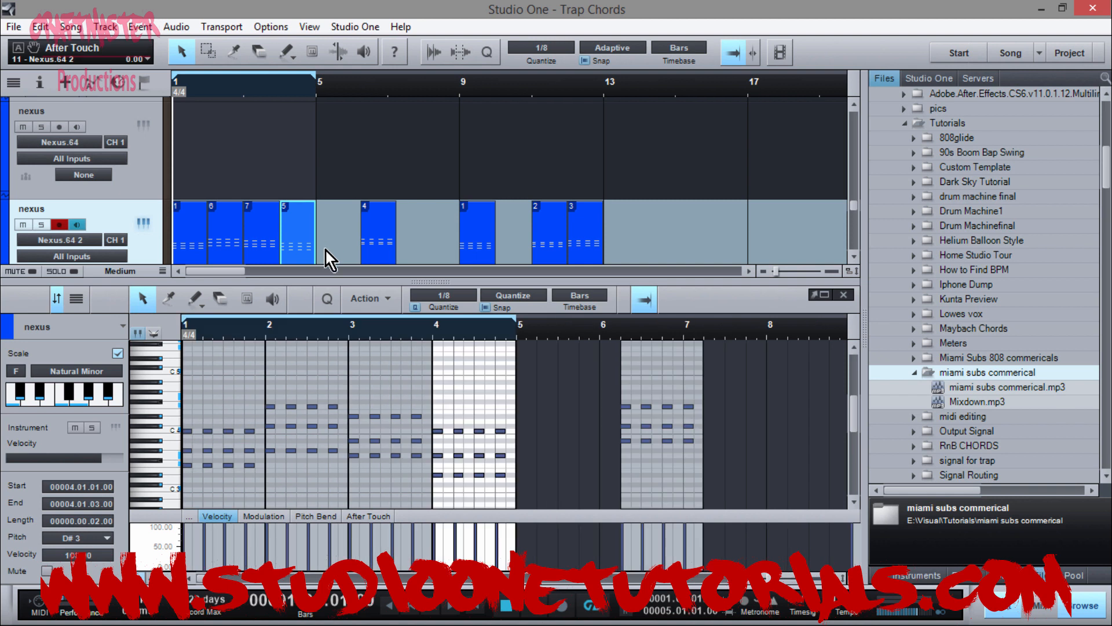
key("space")
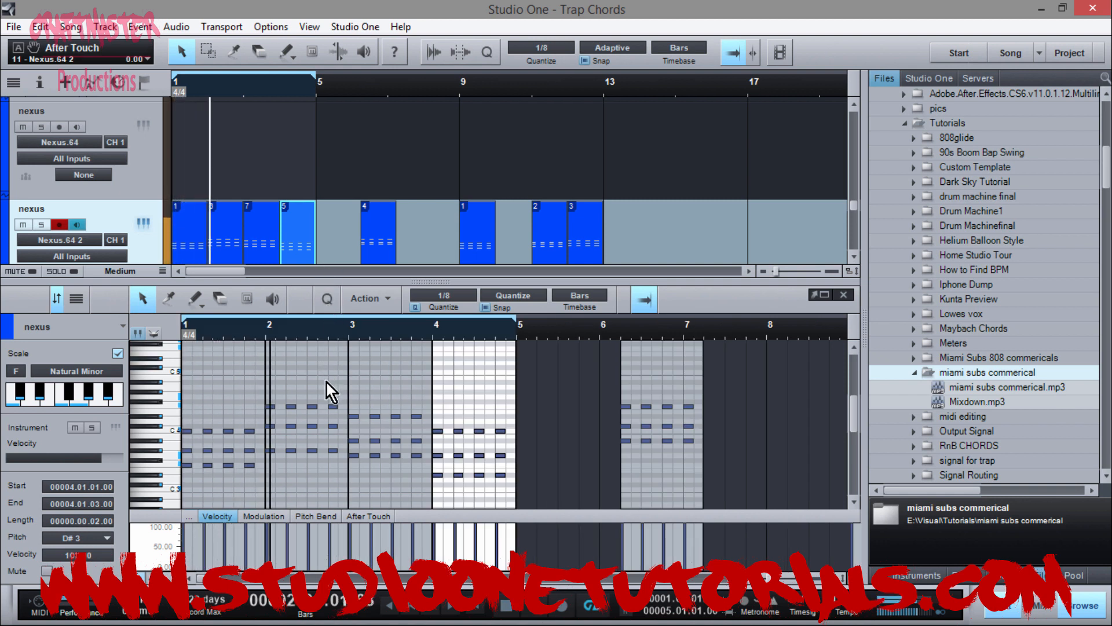
Invert the bar 2 chord by lowering its top notes an octave to F 3 and its next-highest notes an octave as well.
left_click_drag(255, 376, 351, 411)
key("shift+Down")
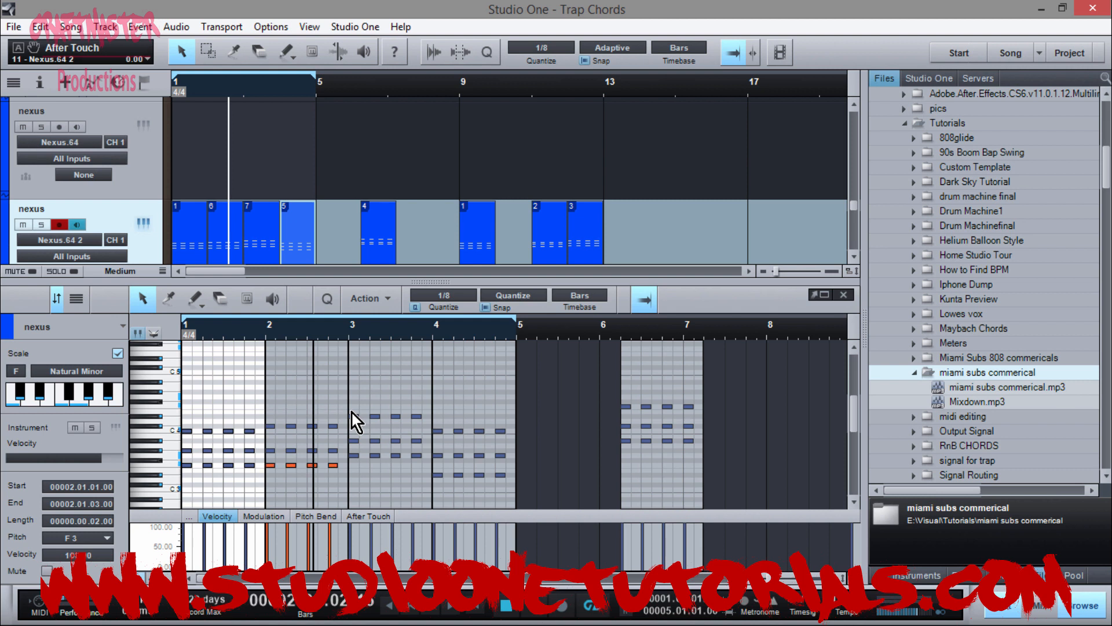
left_click(280, 430)
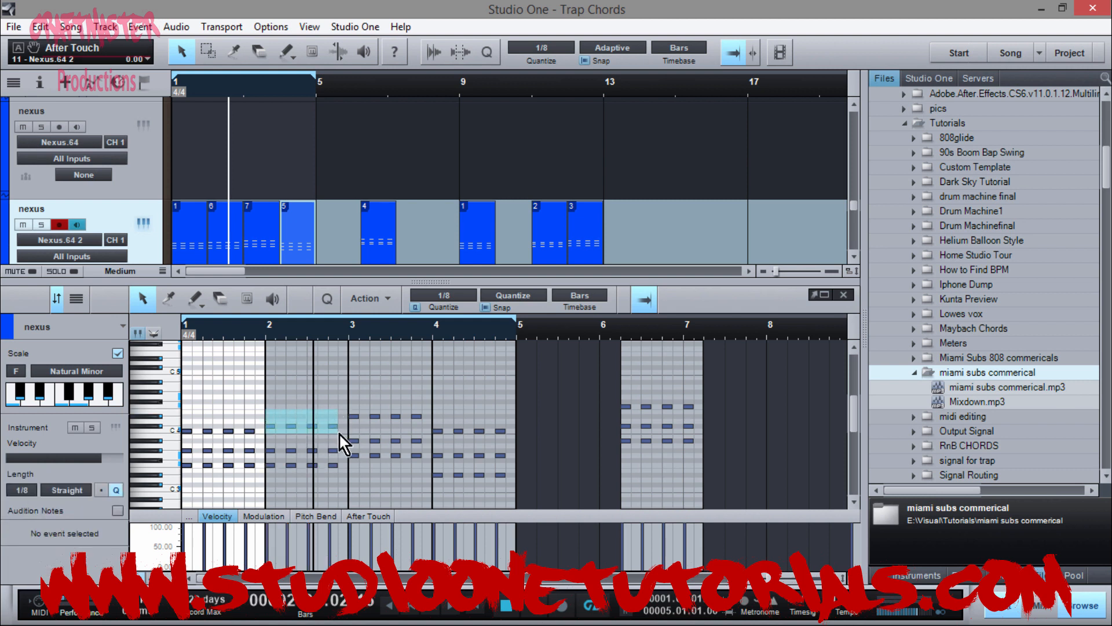
left_click_drag(339, 433, 425, 446)
key("shift+Down")
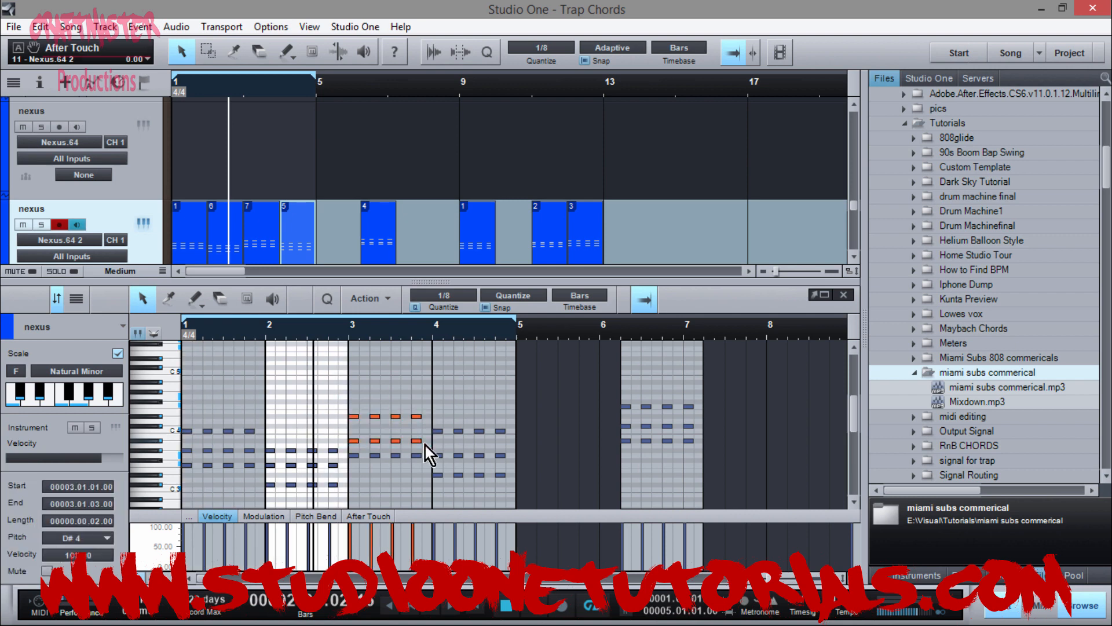
Lower the two upper notes of the bar 3 and bar 4 chords by an octave and play the progression from the start.
key("shift+Down")
left_click_drag(433, 396, 510, 456)
key("shift+Down")
scroll(370, 408, "down", 2)
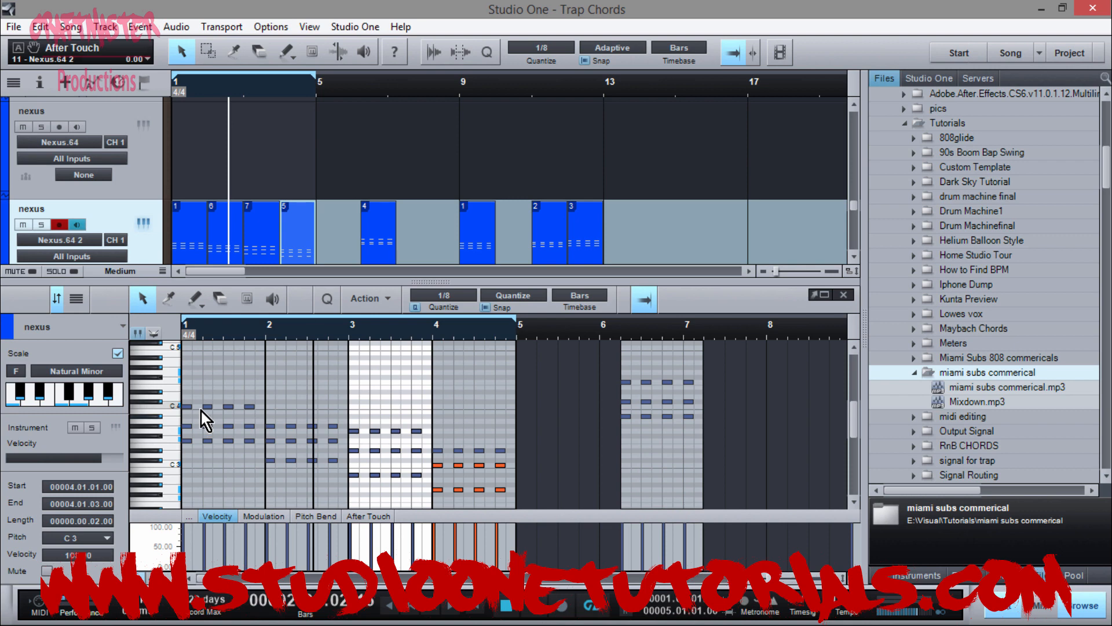
key("comma")
key("space")
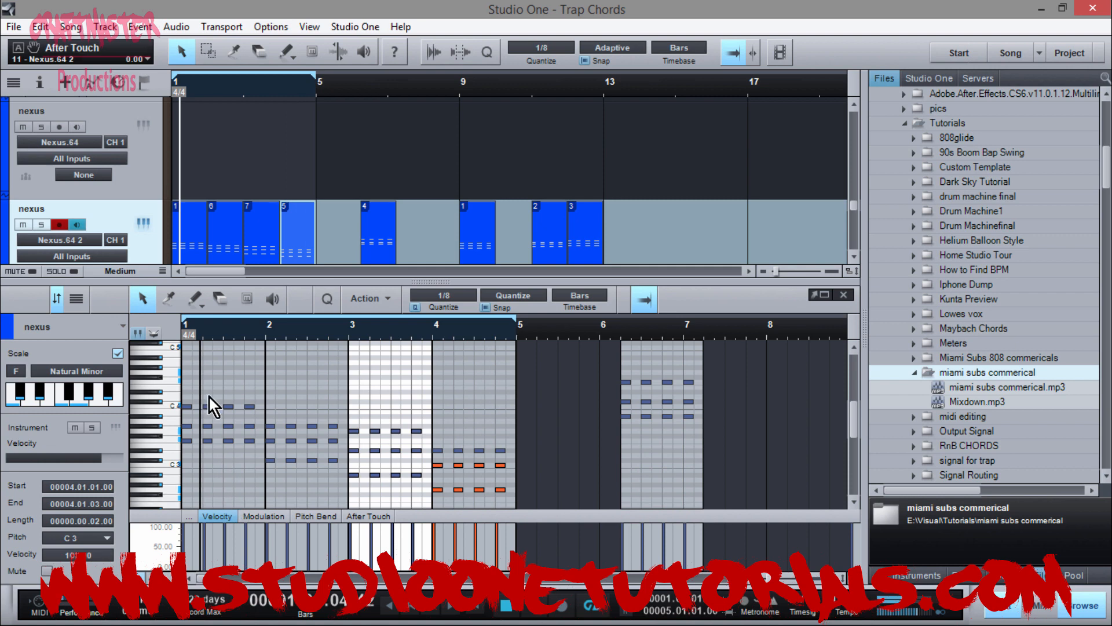
Delete the repeated chord hits in bars 1 to 4 and sustain each remaining chord for a length of 3 beats and 2 sixteenths (00000.03.02.00).
left_click_drag(209, 391, 255, 453)
key("Delete")
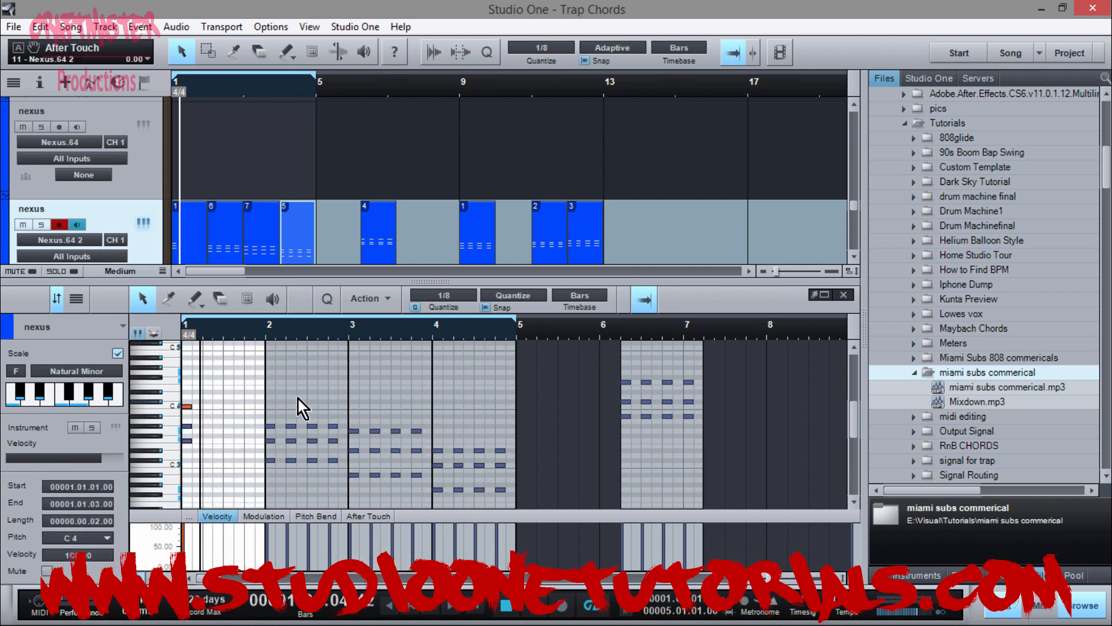
left_click_drag(285, 380, 336, 472)
key("Delete")
left_click_drag(371, 387, 422, 495)
key("Delete")
left_click_drag(454, 418, 255, 410)
key("Delete")
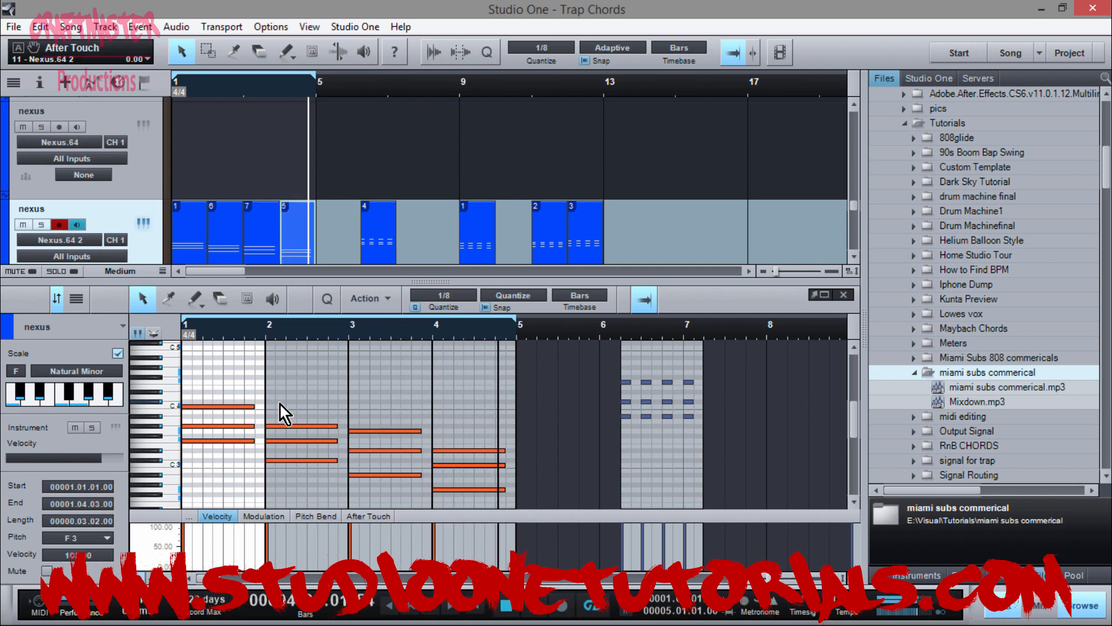
Load the Epic Pads preset PD Airwave TranceSaws 2 in the Nexus.64 2 instrument and close its window.
left_click(141, 222)
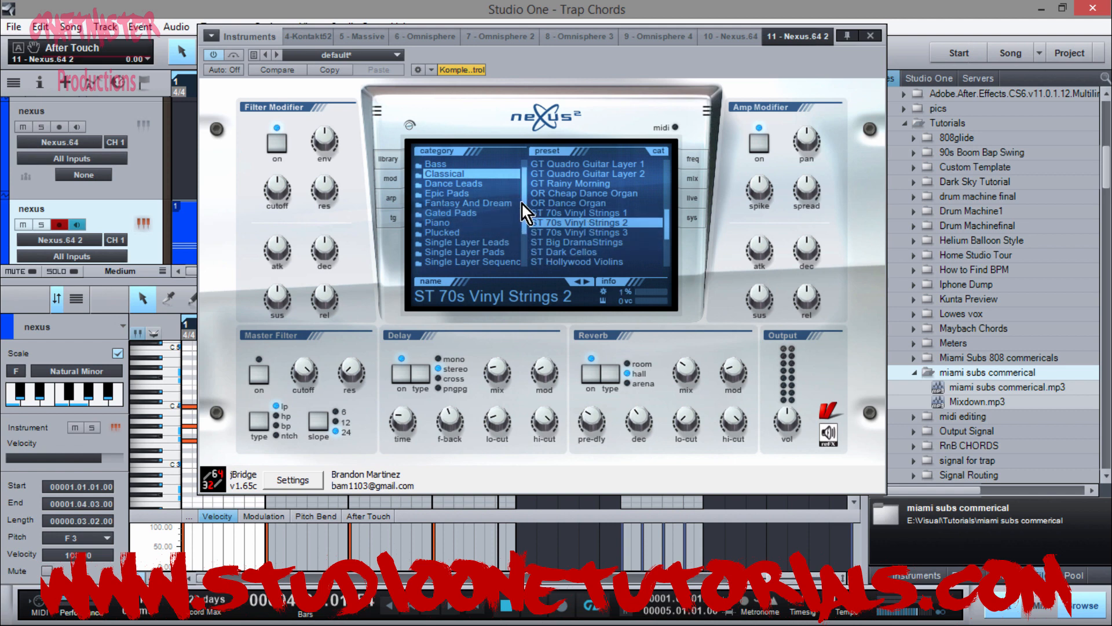
scroll(521, 209, "down", 1)
scroll(521, 224, "down", 2)
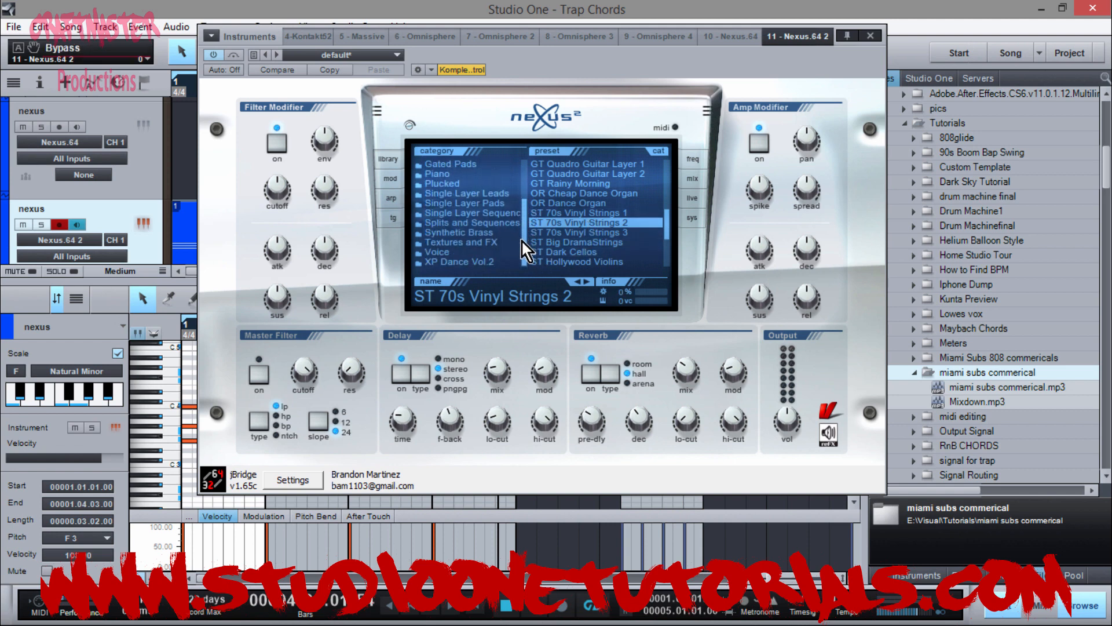
scroll(522, 226, "up", 2)
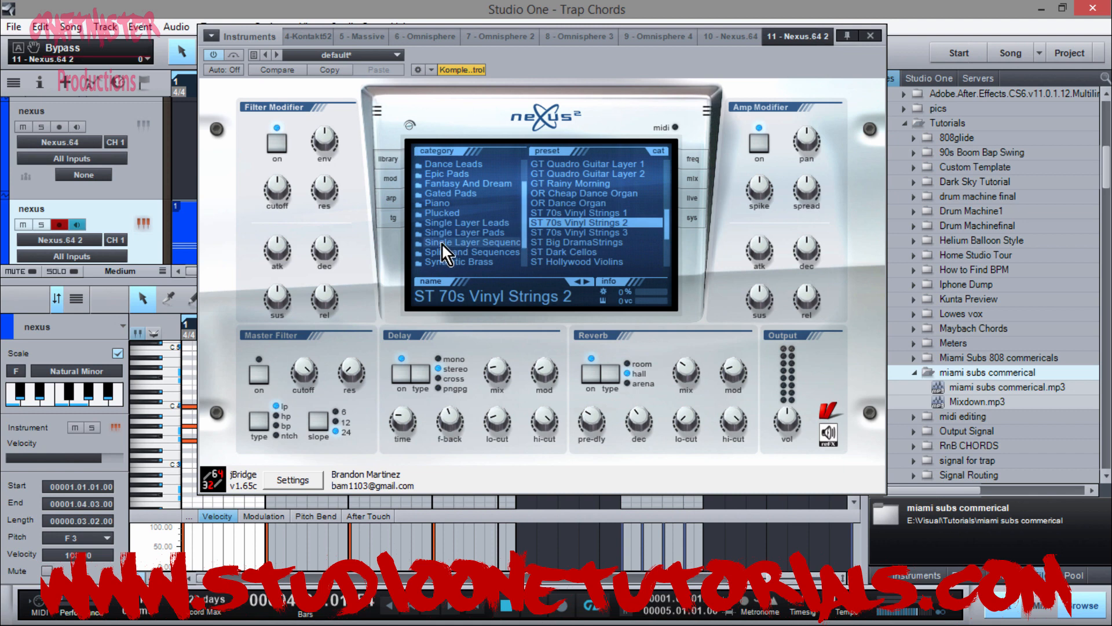
left_click(465, 173)
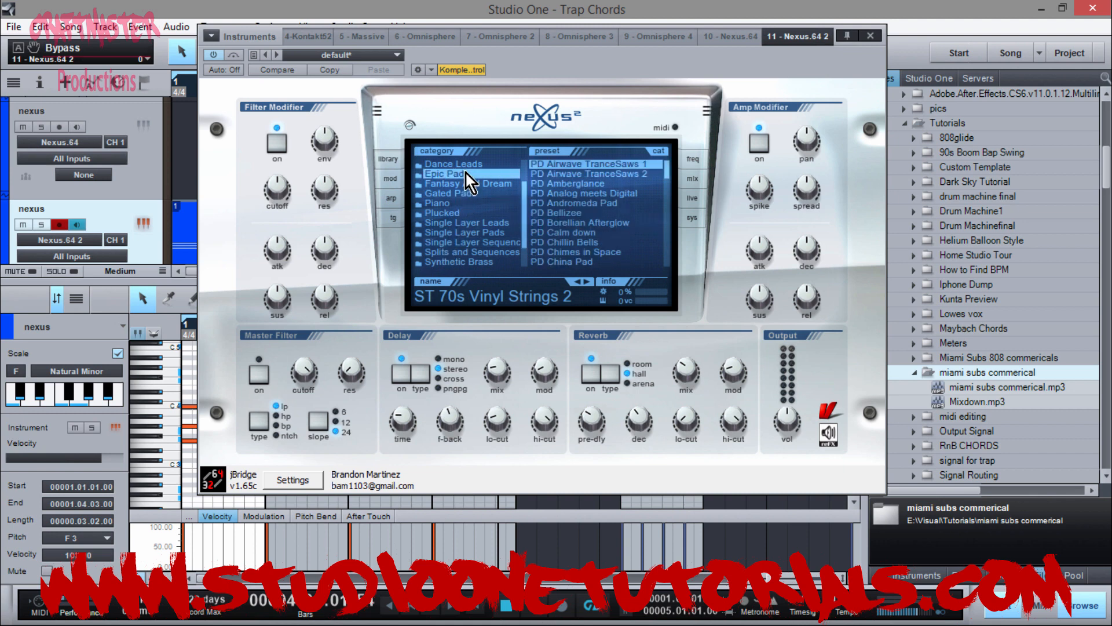
left_click(628, 172)
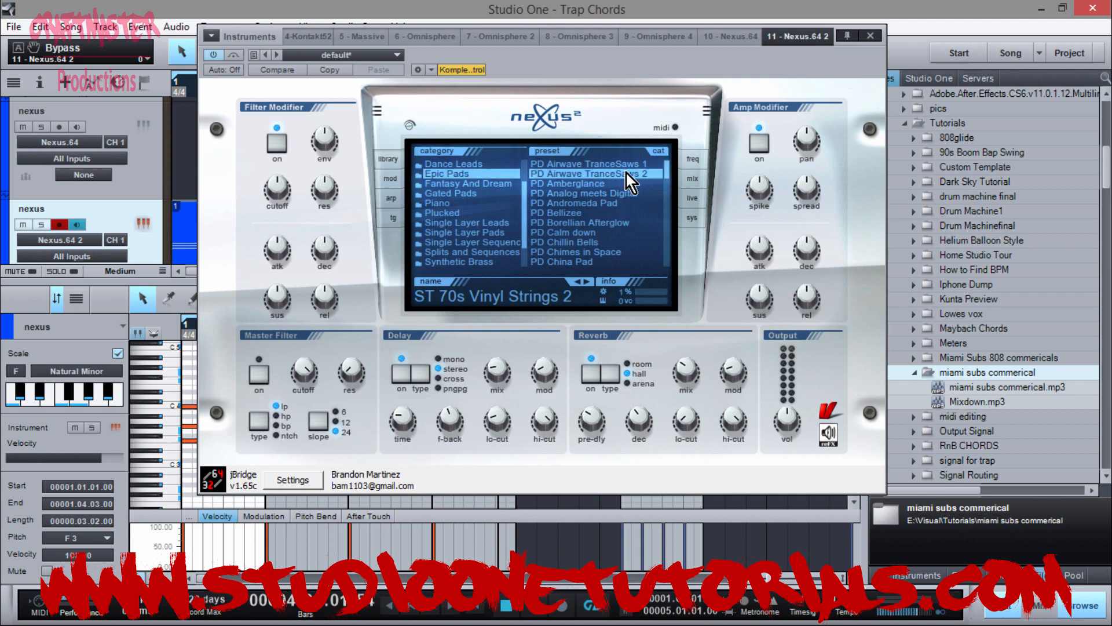
double_click(626, 172)
left_click(870, 36)
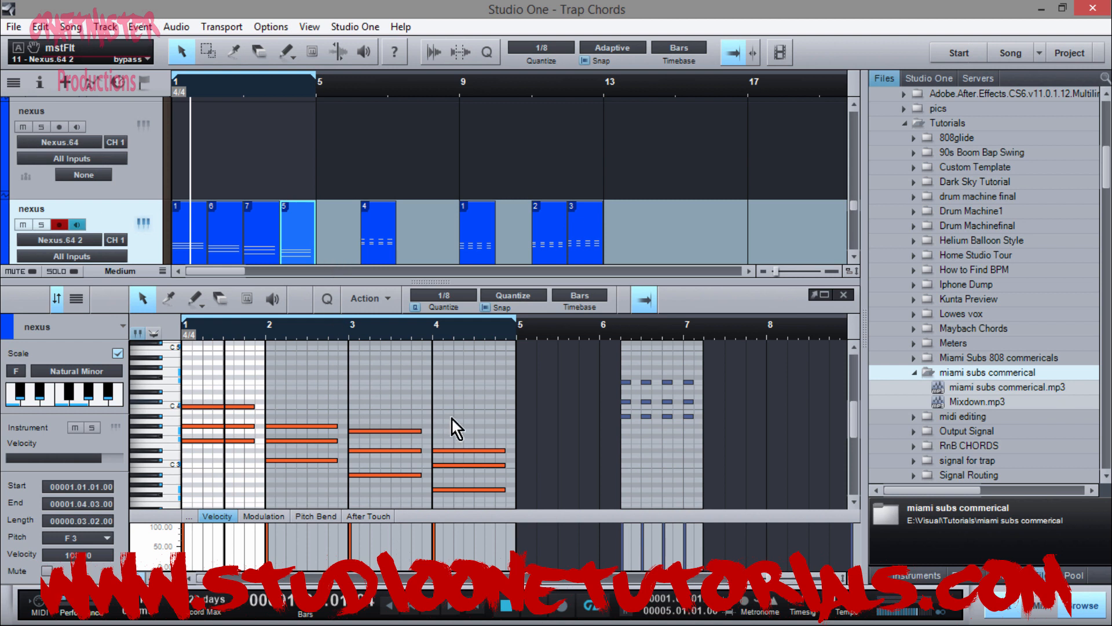
Copy the four chord events 1-6-7-5 from bars 1 to 4 onto the nexus track above.
left_click(524, 436)
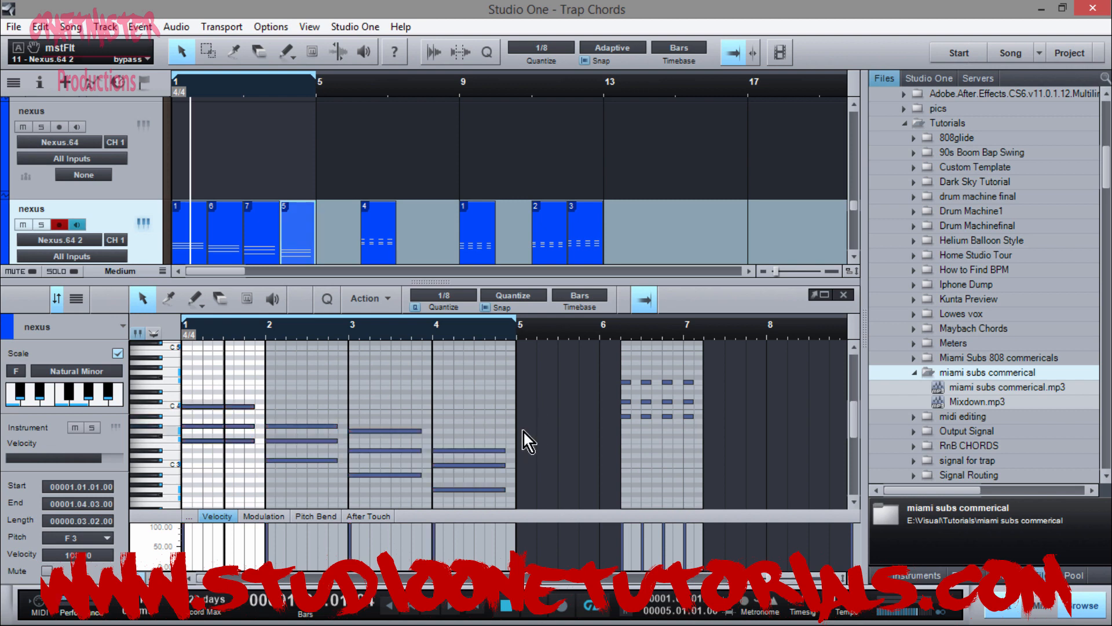
scroll(266, 418, "down", 1)
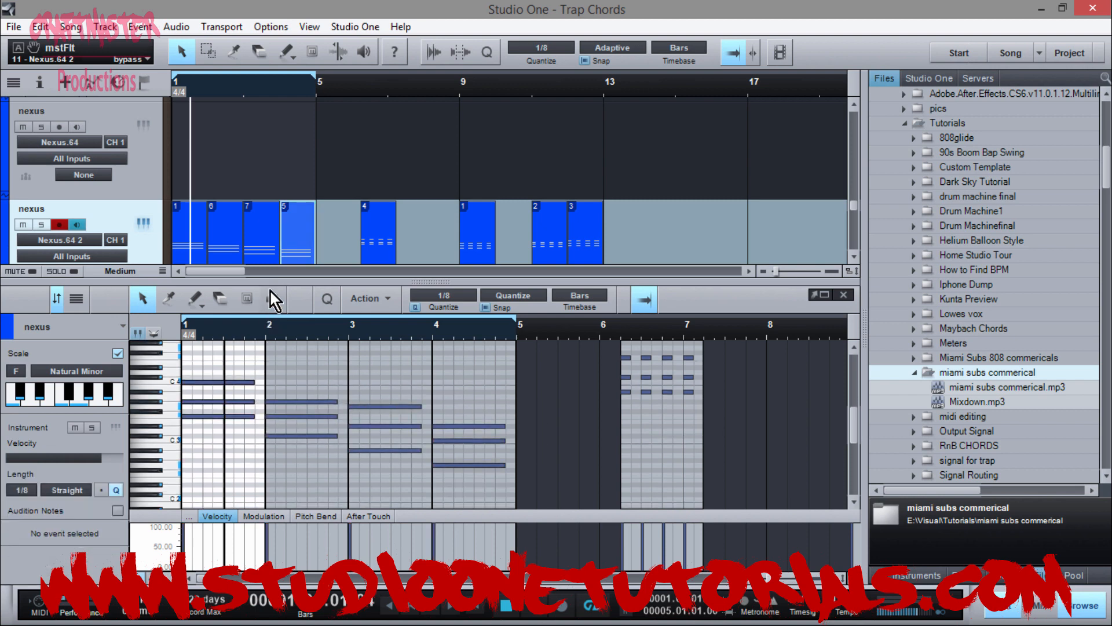
left_click_drag(270, 289, 266, 426)
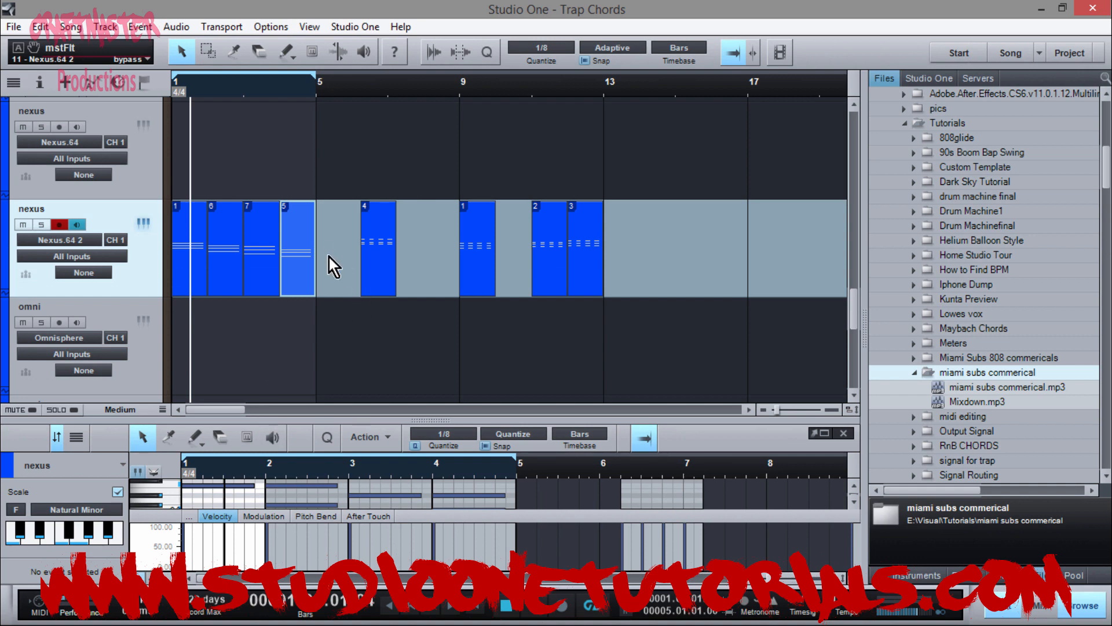
left_click_drag(337, 260, 186, 170)
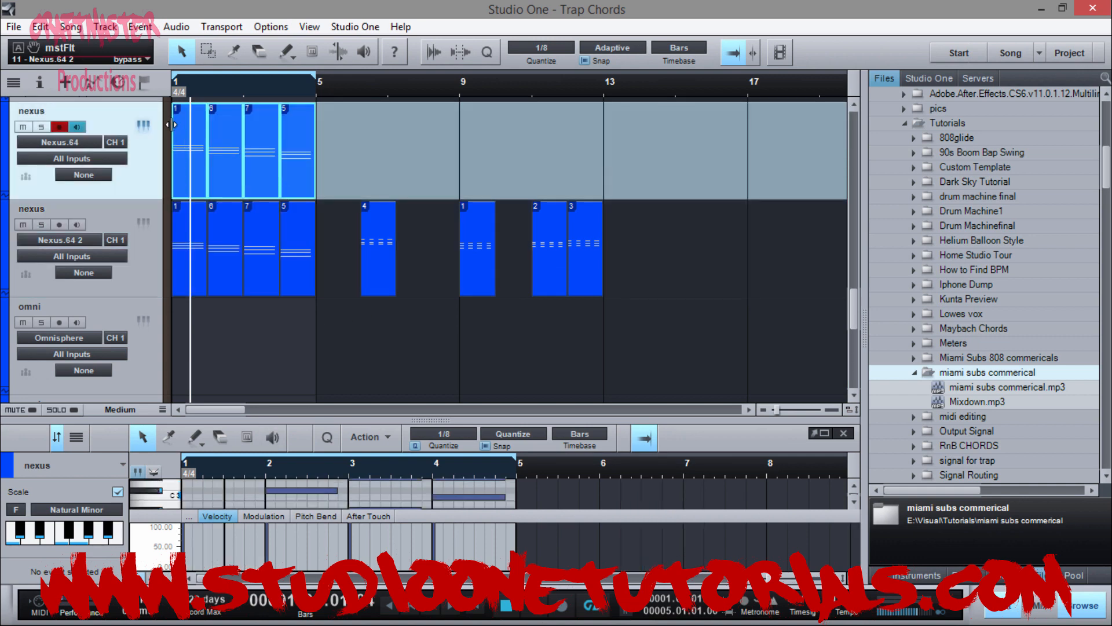
Choose the Piano preset PN Arena Ambience in the upper track's Nexus.64 instrument and close its window.
left_click(145, 126)
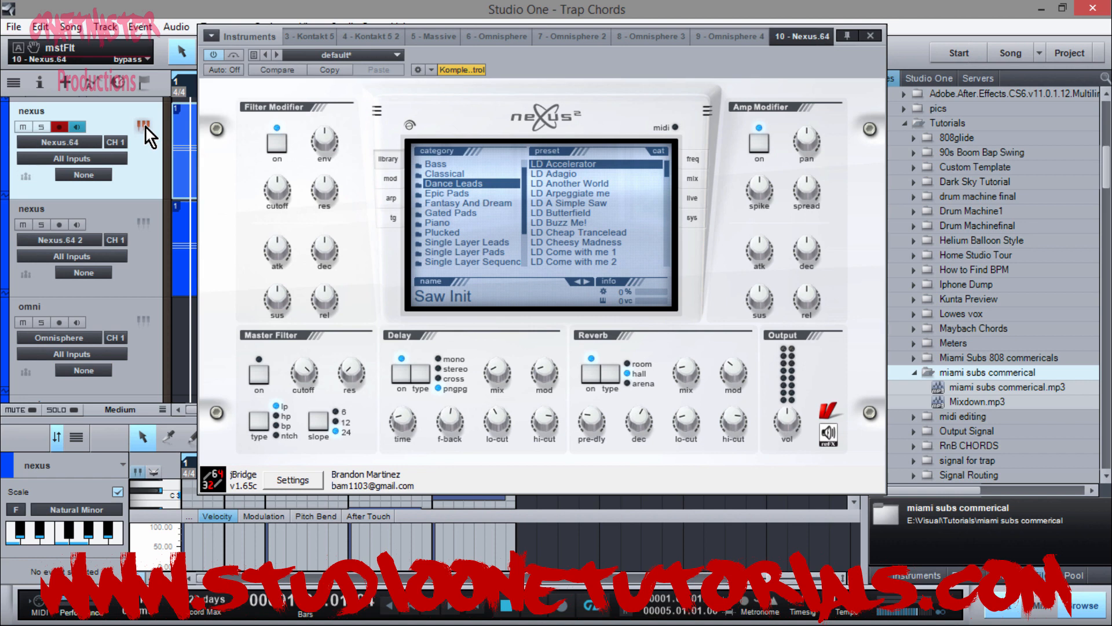
left_click(484, 224)
left_click(562, 168)
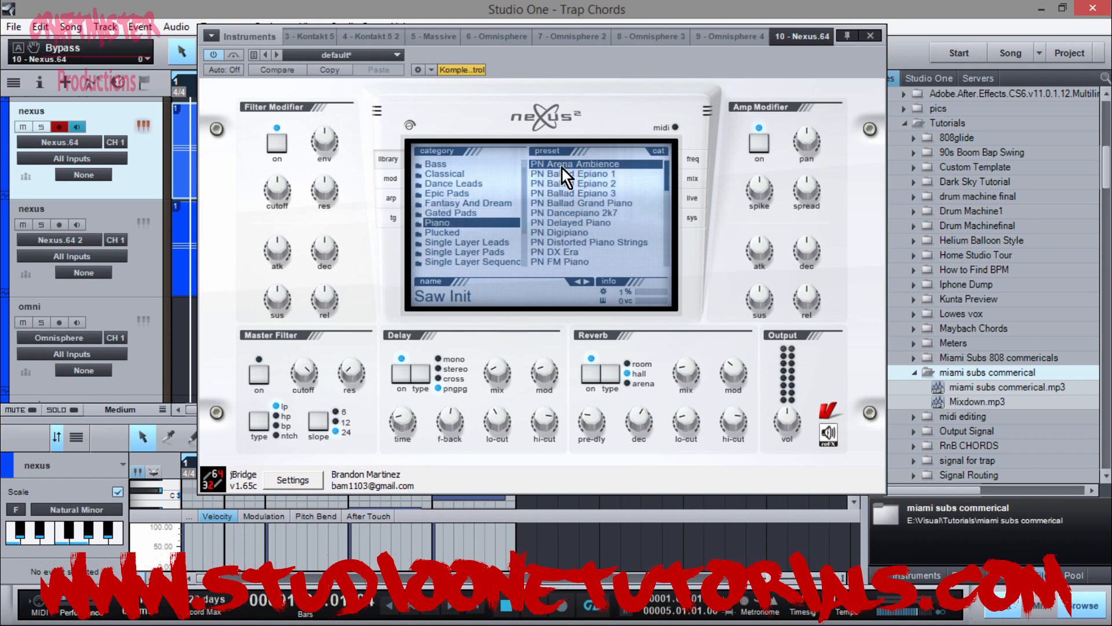
left_click(872, 37)
Open the four copied chord events in the note editor and transpose all their notes up one octave.
double_click(187, 169)
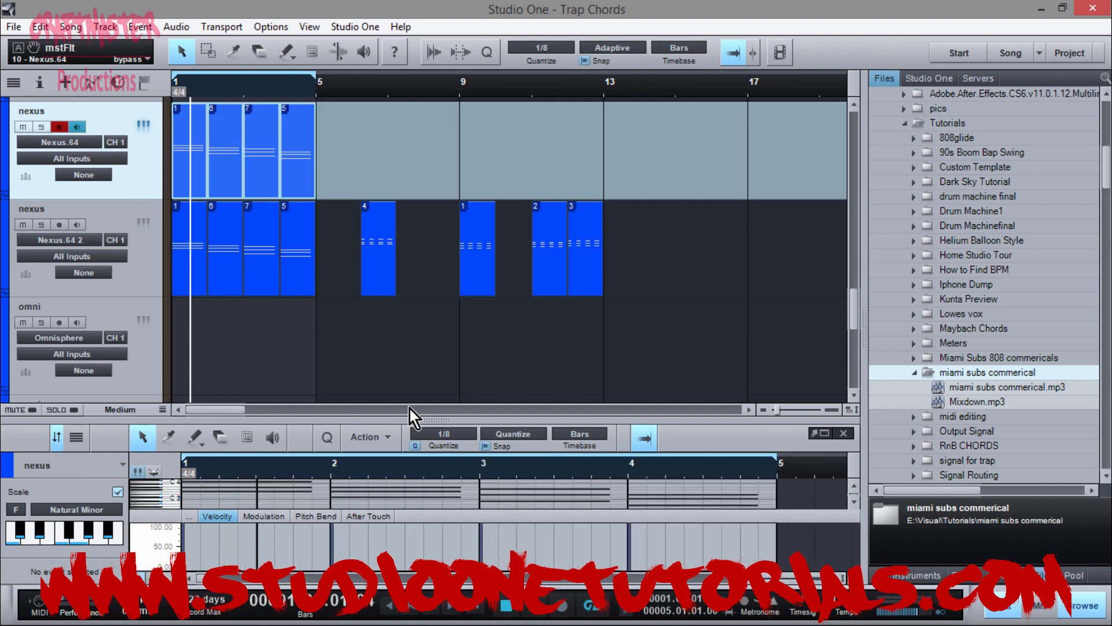
left_click_drag(408, 417, 429, 305)
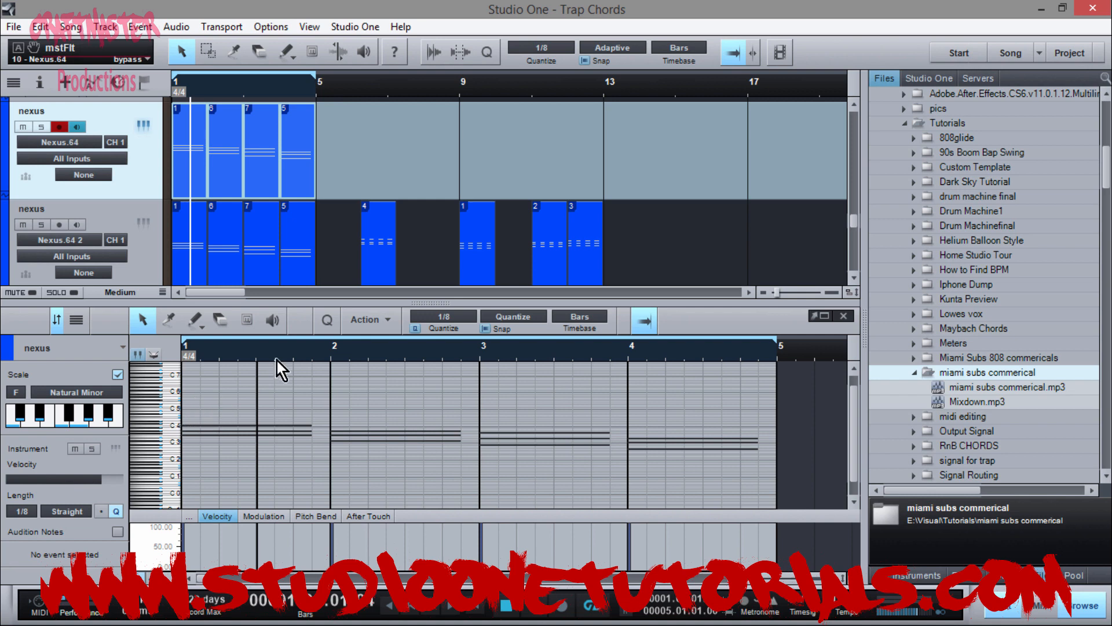
left_click_drag(307, 357, 316, 295)
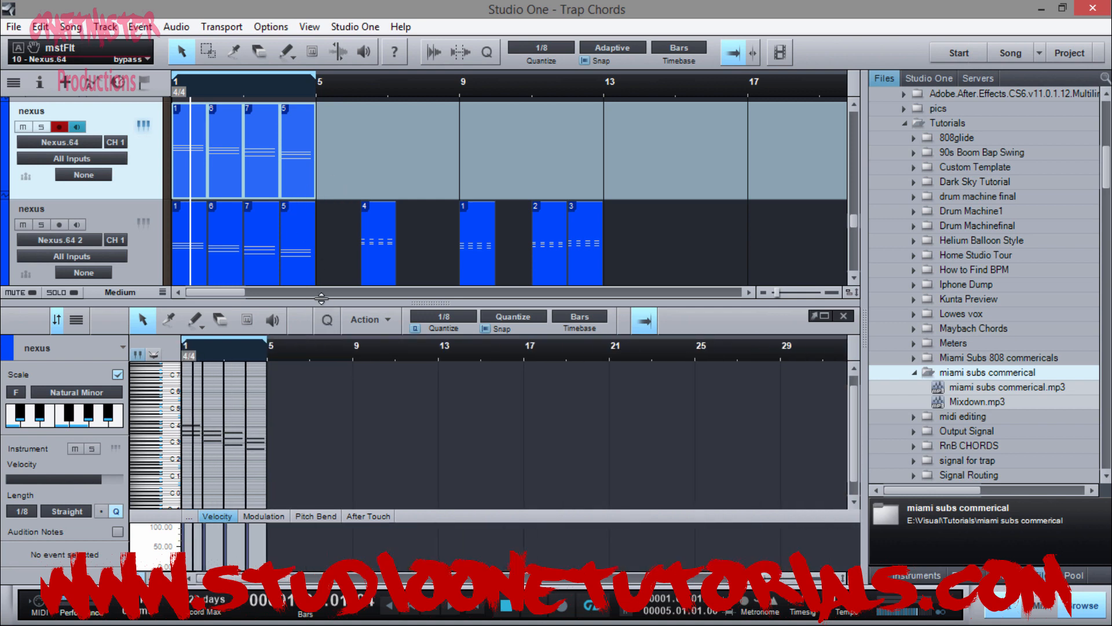
left_click_drag(379, 177, 169, 164)
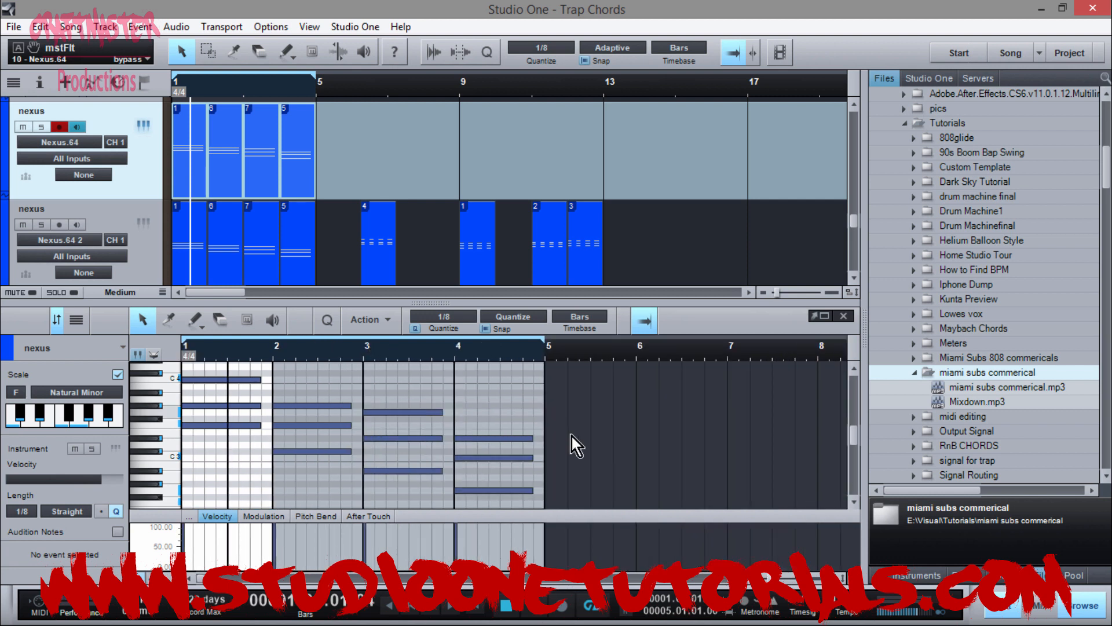
left_click_drag(603, 499, 216, 377)
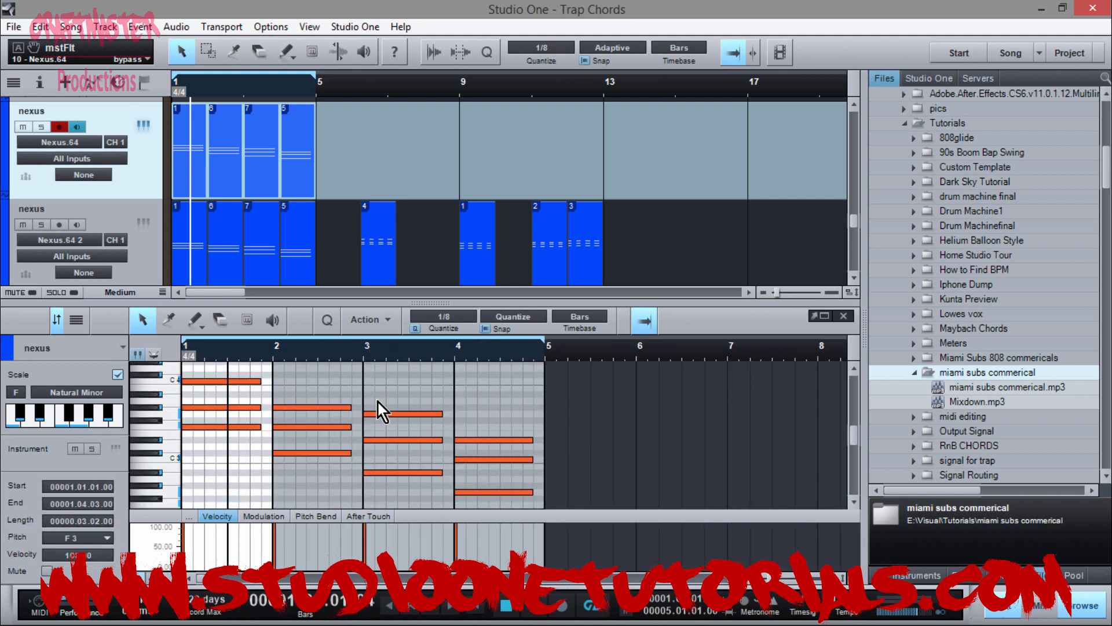
key("shift+Up")
scroll(357, 415, "up", 2)
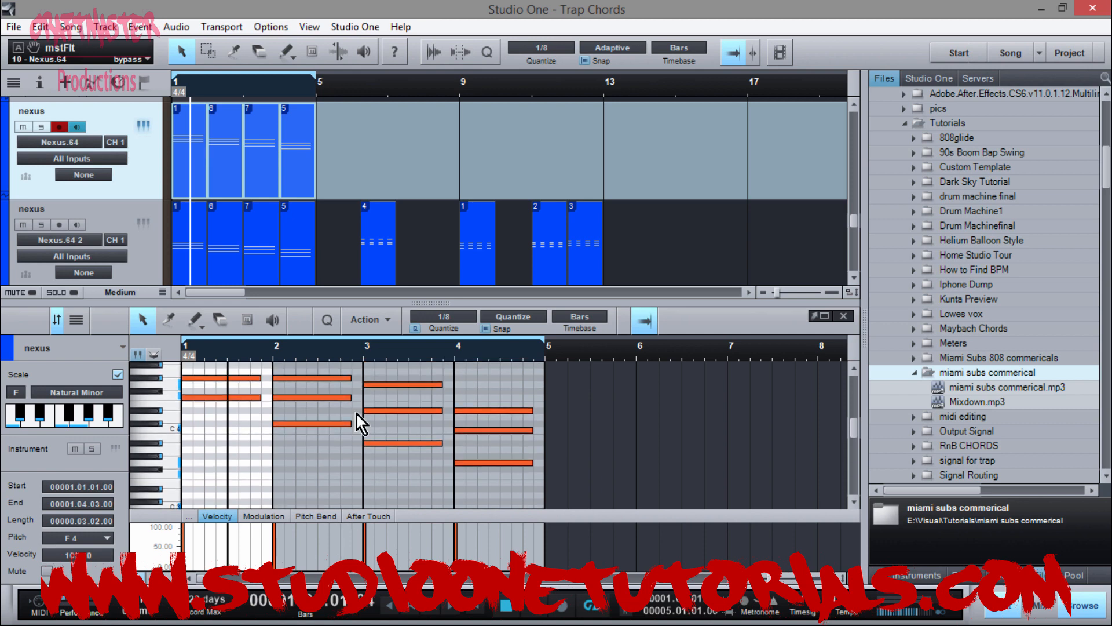
Stagger the copied bar 1 chord by starting its middle note on beat 2 and its lowest note on beat 3.
left_click_drag(308, 349, 320, 347)
scroll(243, 461, "down", 1)
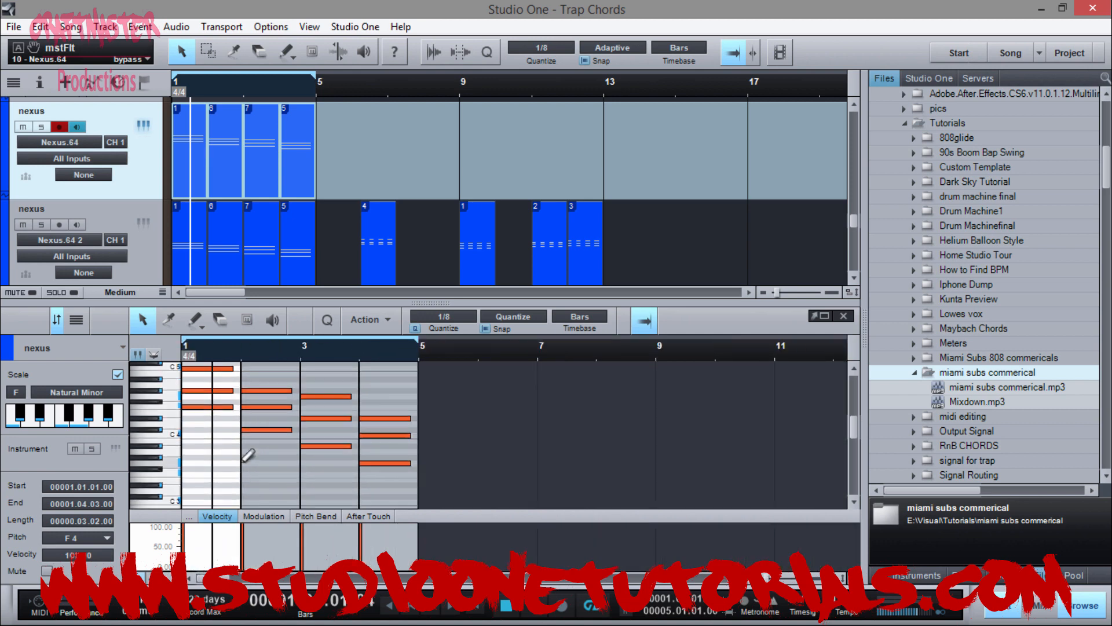
left_click_drag(227, 355, 231, 383)
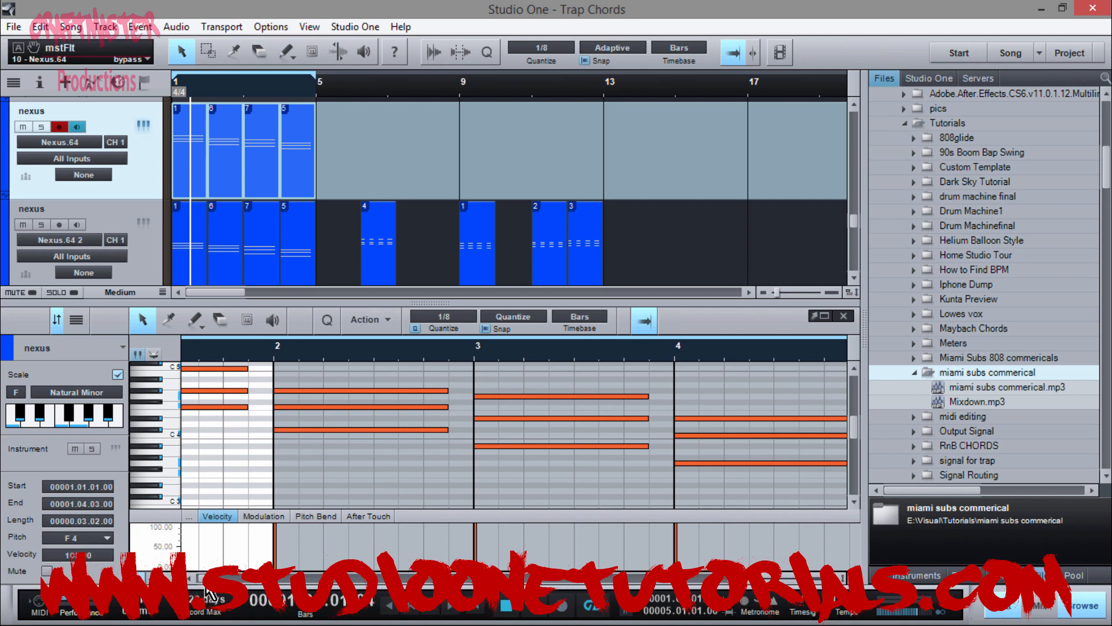
left_click_drag(203, 579, 187, 573)
scroll(261, 497, "up", 1)
left_click(259, 477)
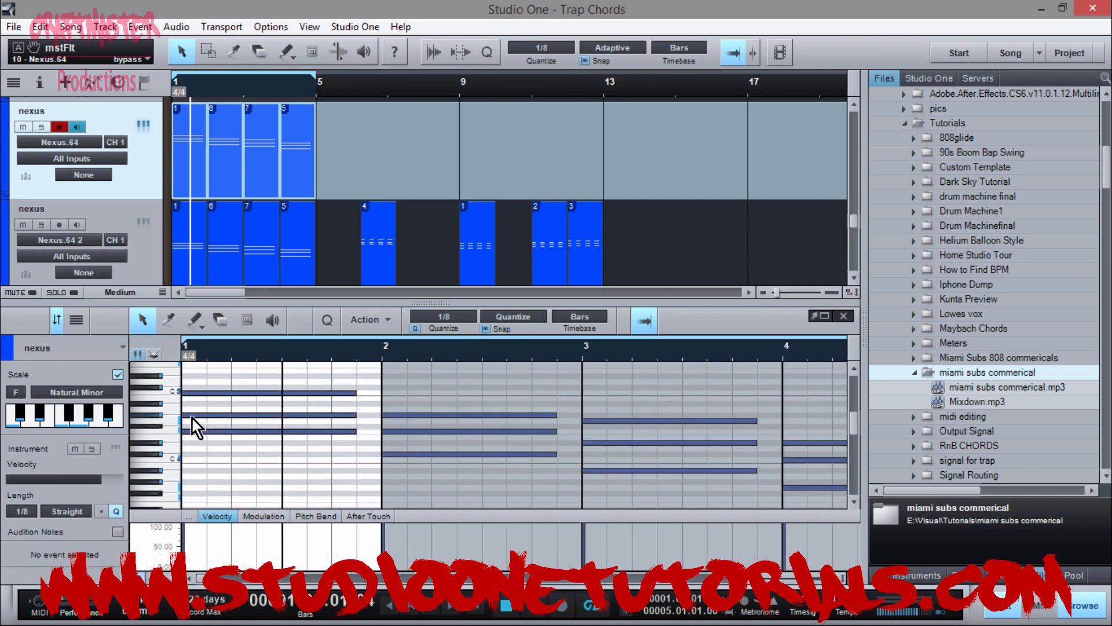
left_click_drag(187, 418, 284, 433)
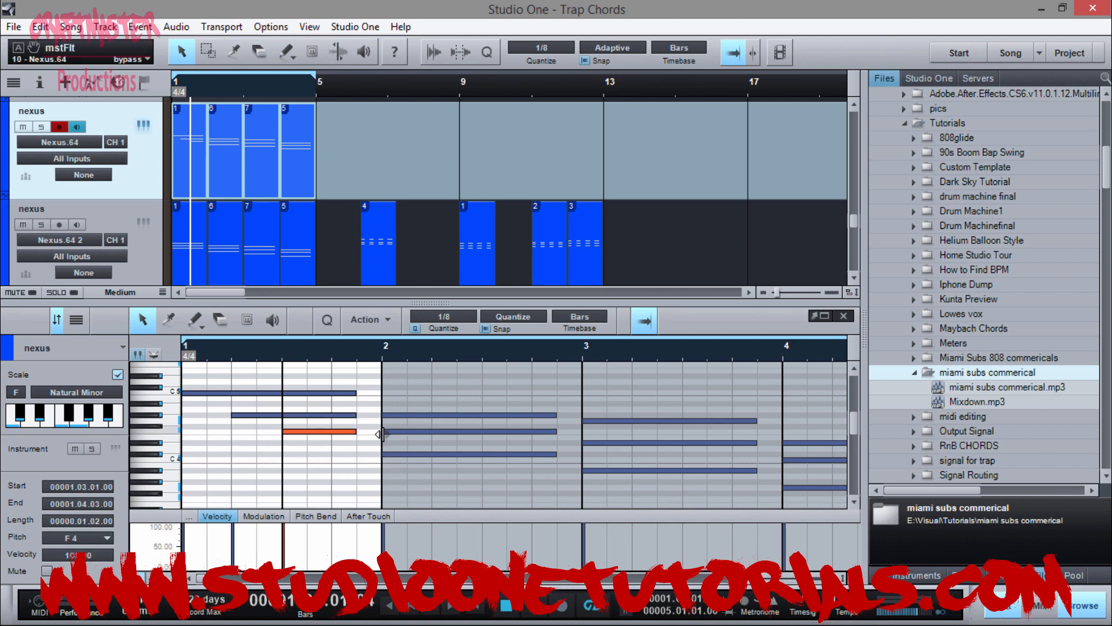
Stagger the copied chords in bars 2, 3 and 4, starting each middle note on beat 2 and each lowest note on beat 3.
left_click_drag(387, 433, 475, 460)
left_click_drag(583, 444, 685, 472)
scroll(637, 487, "right", 3)
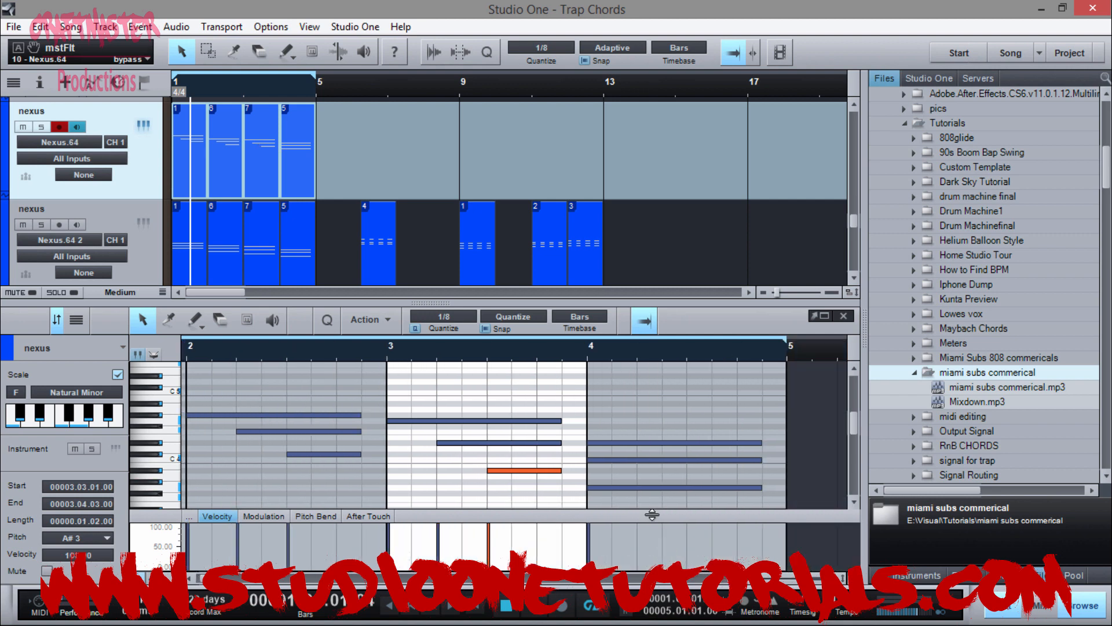
left_click_drag(592, 460, 688, 488)
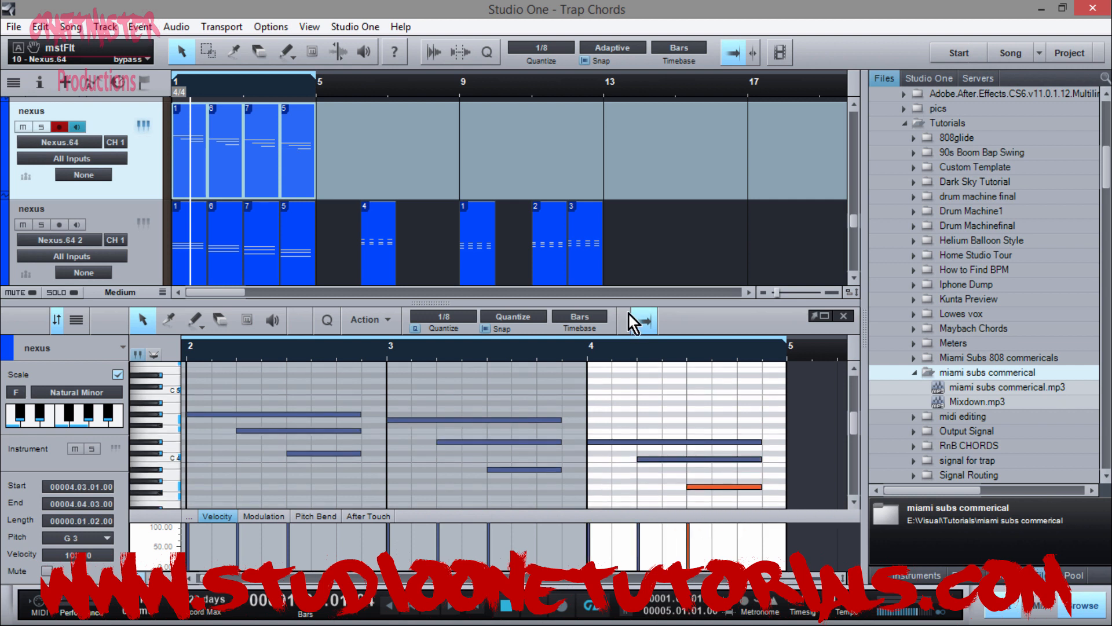
Play back the four-bar progression to hear the staggered piano layered over the sustained pads.
key("space")
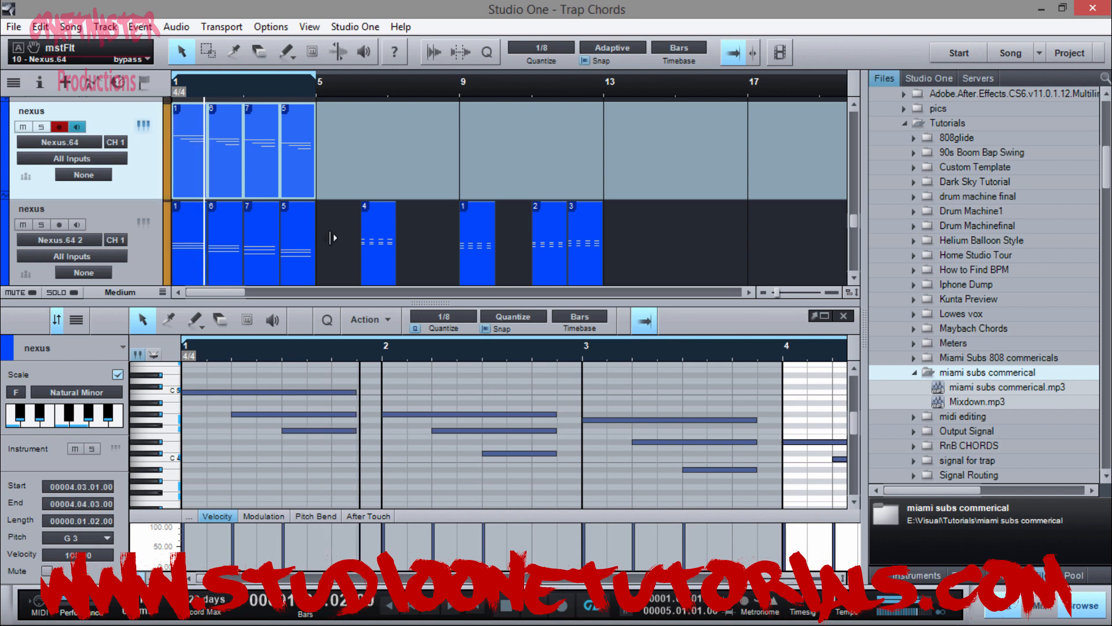
left_click_drag(352, 159, 167, 141)
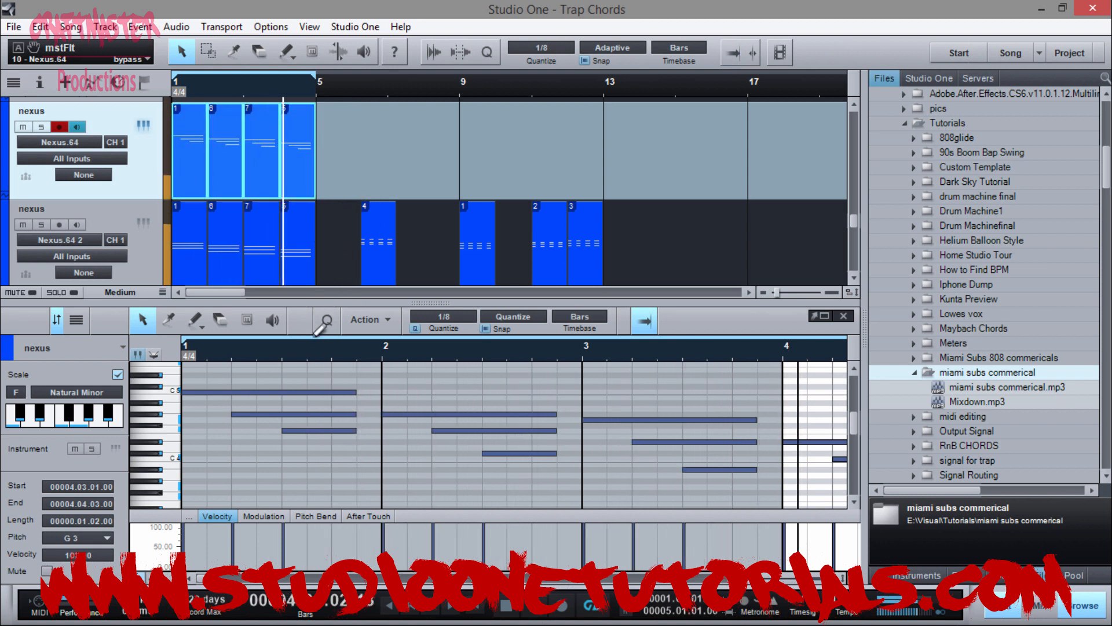
key("f")
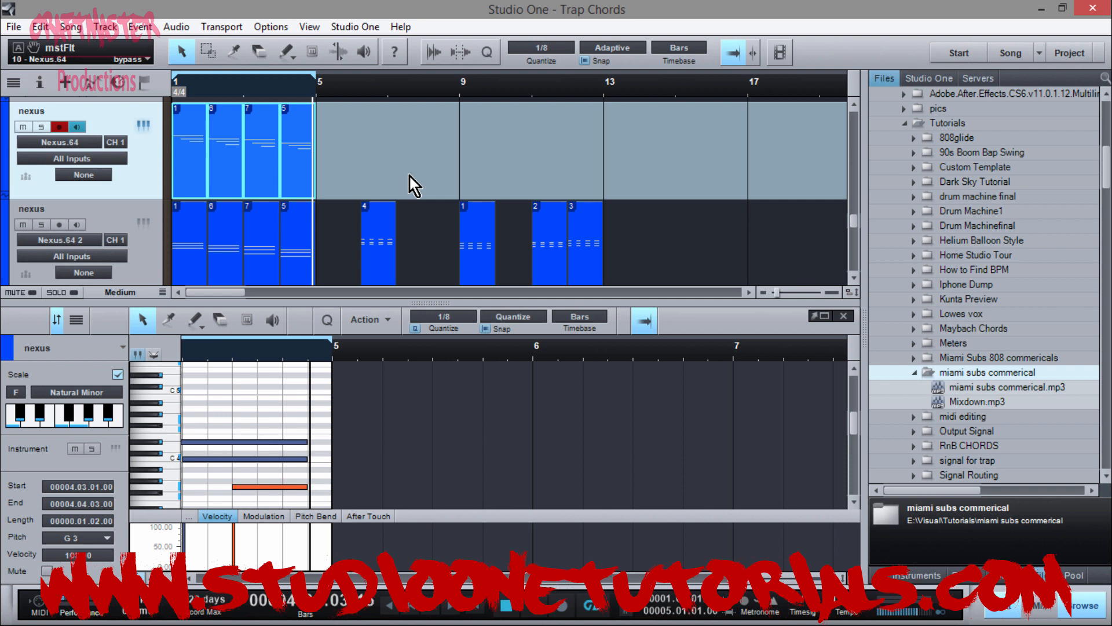
left_click_drag(353, 91, 342, 131)
scroll(342, 131, "down", 2)
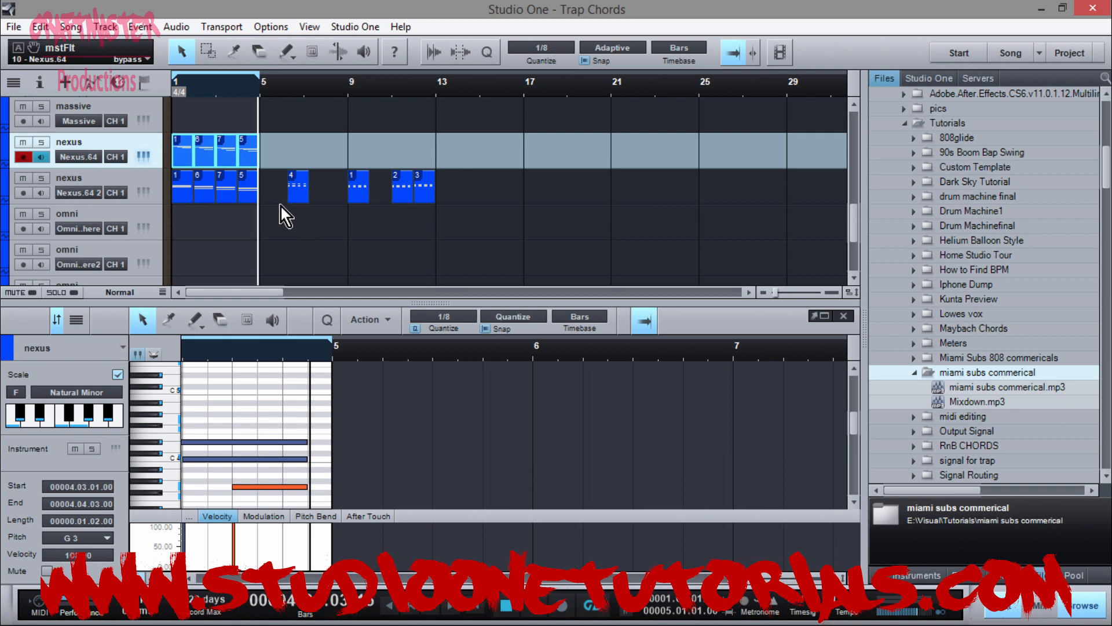
scroll(268, 373, "down", 2)
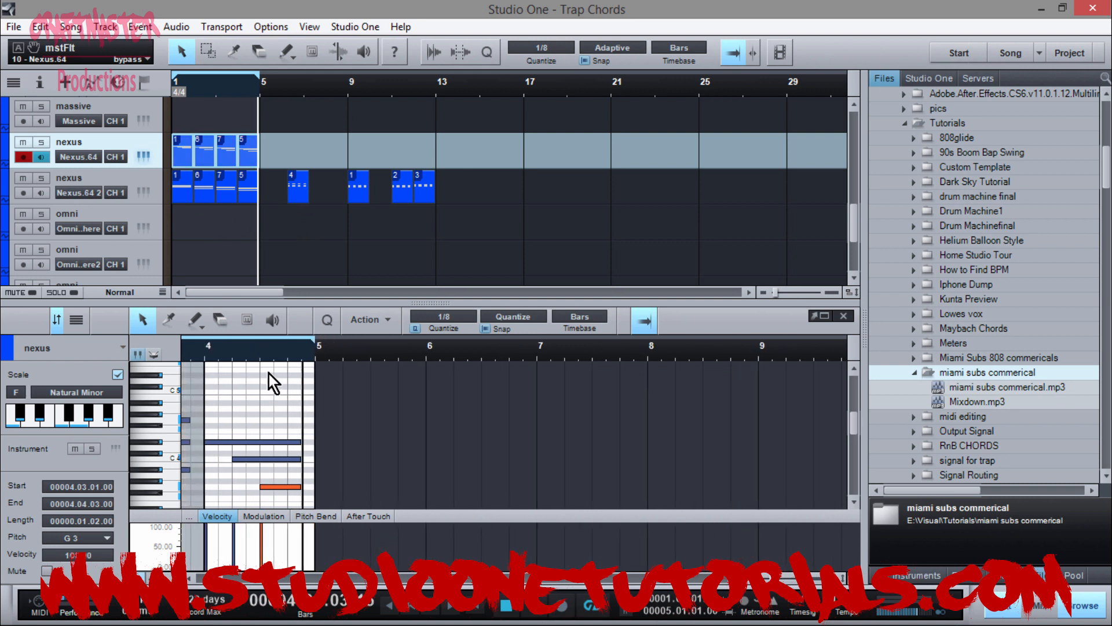